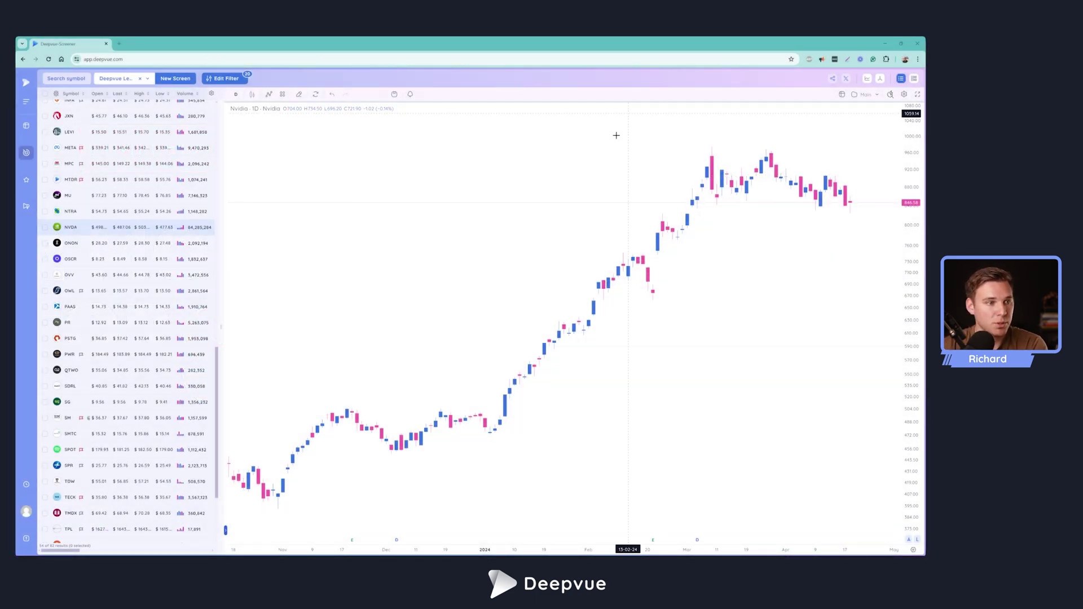
pyautogui.scroll(3, 734, 316)
pyautogui.scroll(-4, 731, 317)
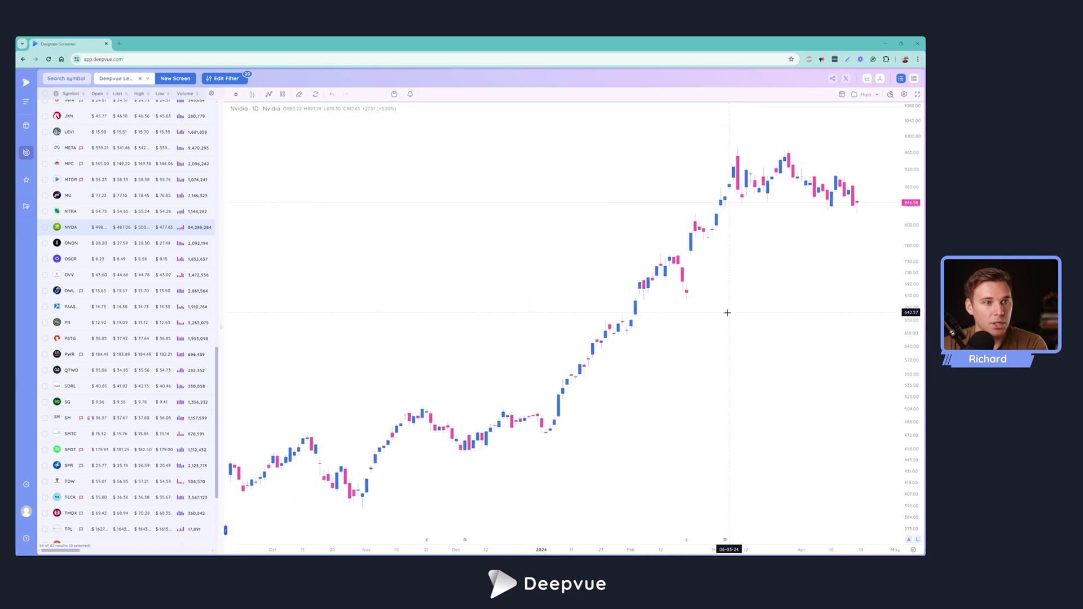
pyautogui.scroll(-2, 720, 305)
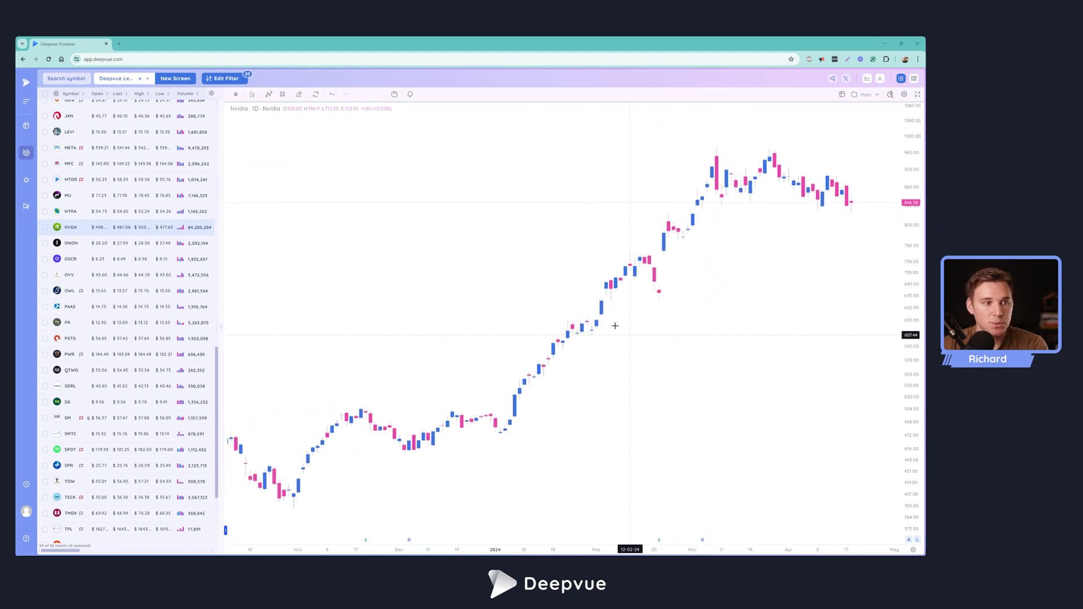
pyautogui.scroll(-1, 672, 302)
pyautogui.scroll(2, 672, 302)
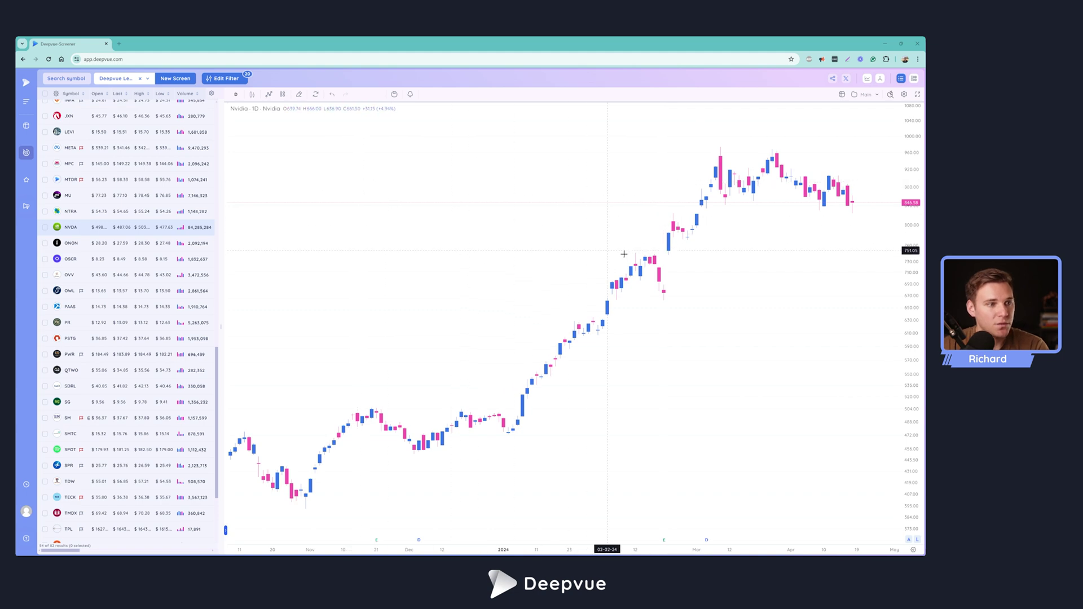
pyautogui.scroll(2, 625, 249)
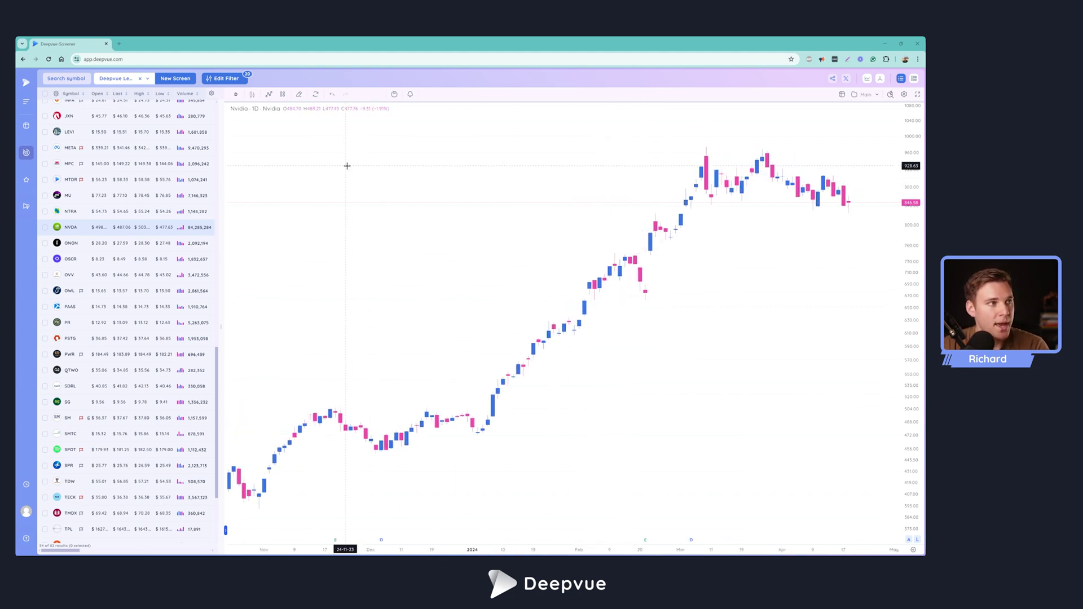
# - Find the DV indicators, mark DV - Key Moving Averages as a favorite and add it to the Nvidia chart
pyautogui.click(269, 95)
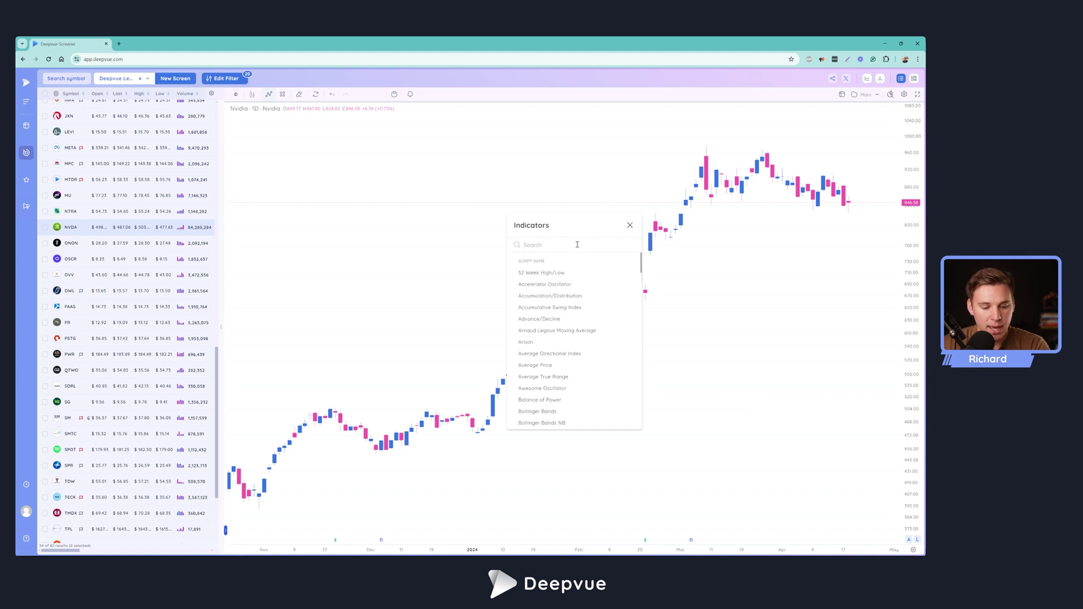
pyautogui.scroll(-5, 583, 355)
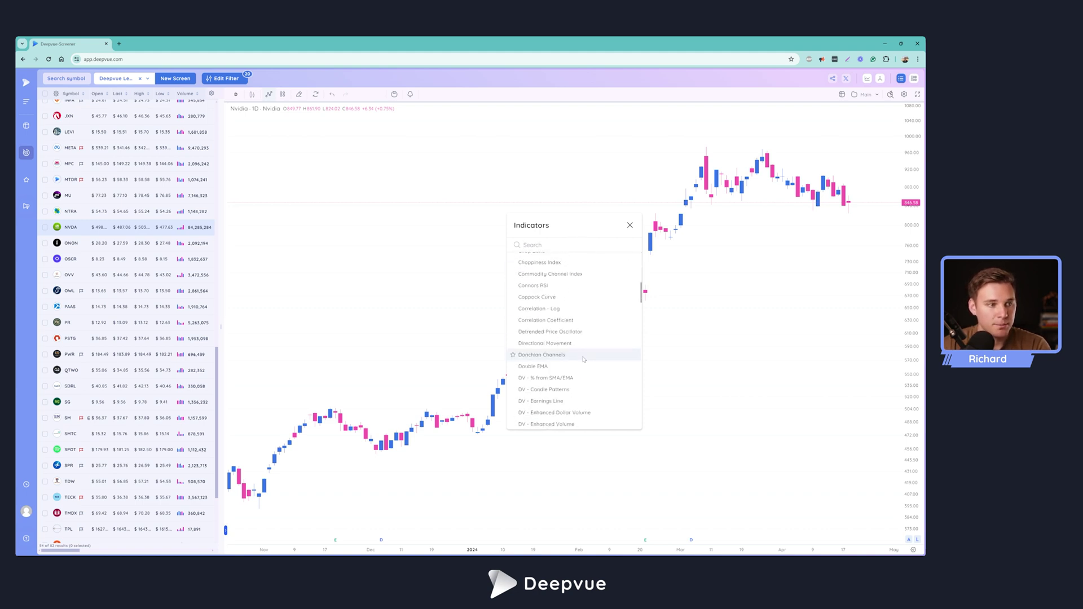
pyautogui.scroll(-10, 583, 359)
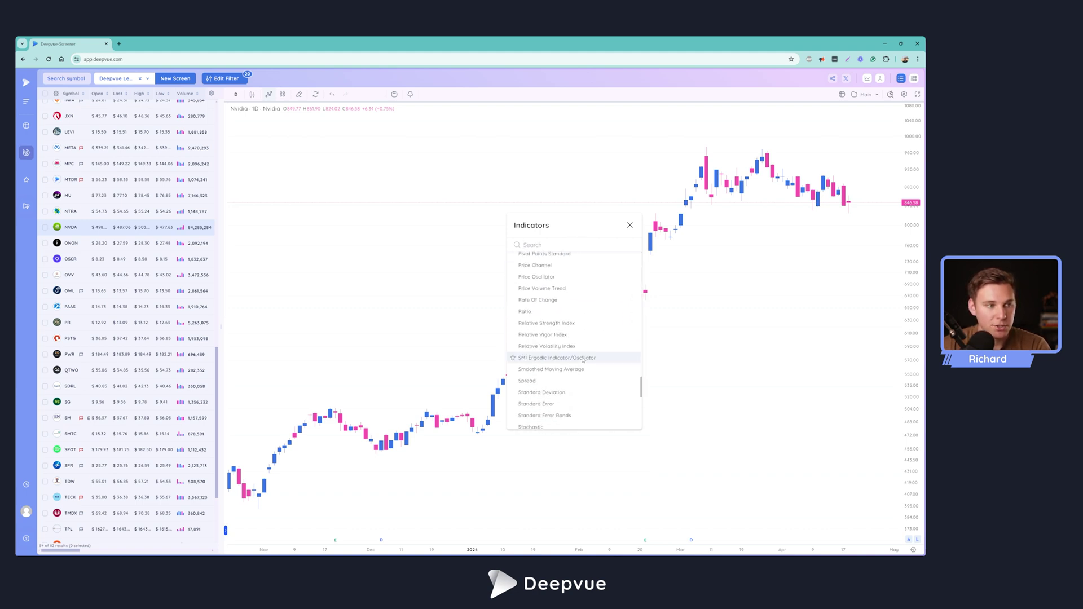
pyautogui.scroll(-3, 583, 358)
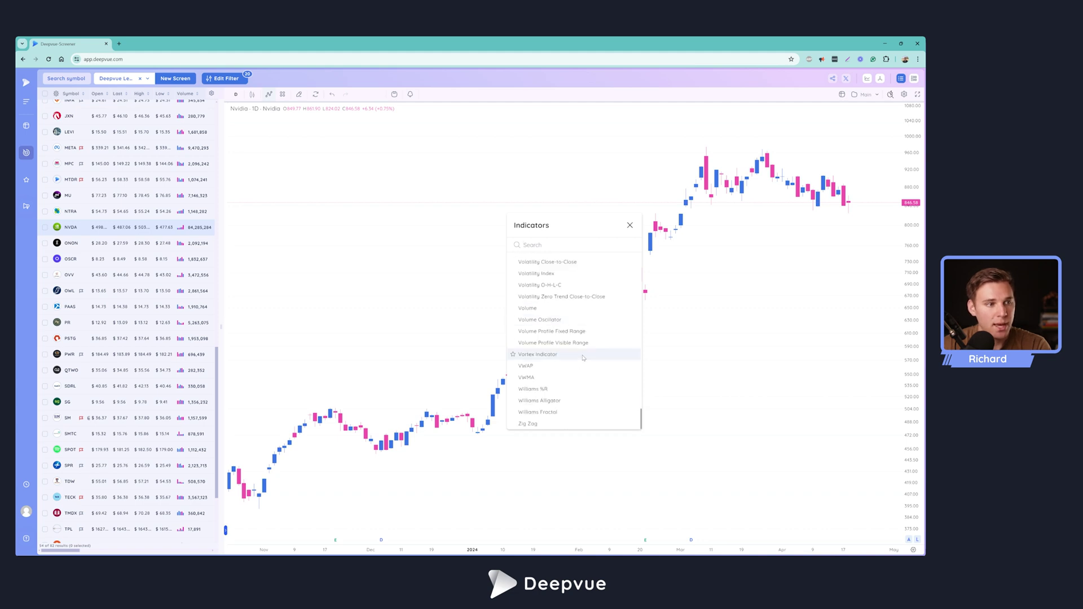
pyautogui.scroll(15, 584, 342)
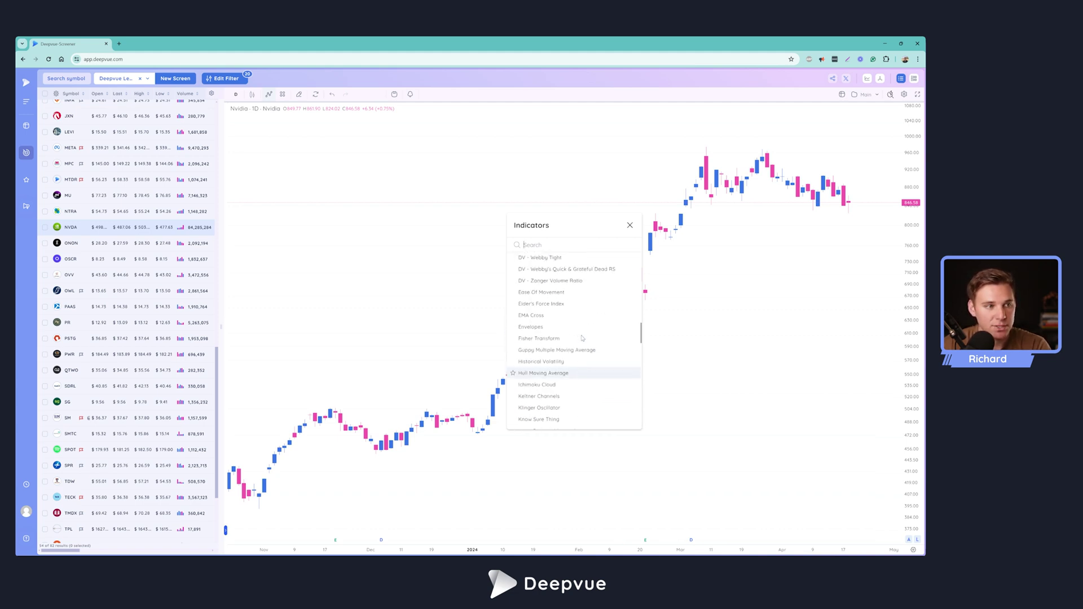
pyautogui.scroll(5, 583, 339)
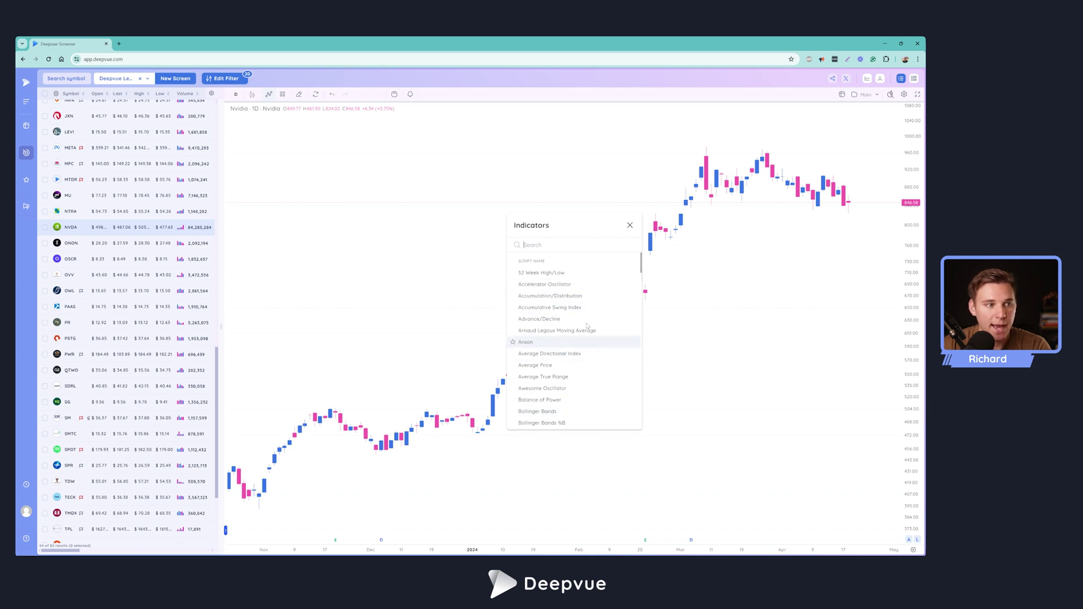
pyautogui.write('DV')
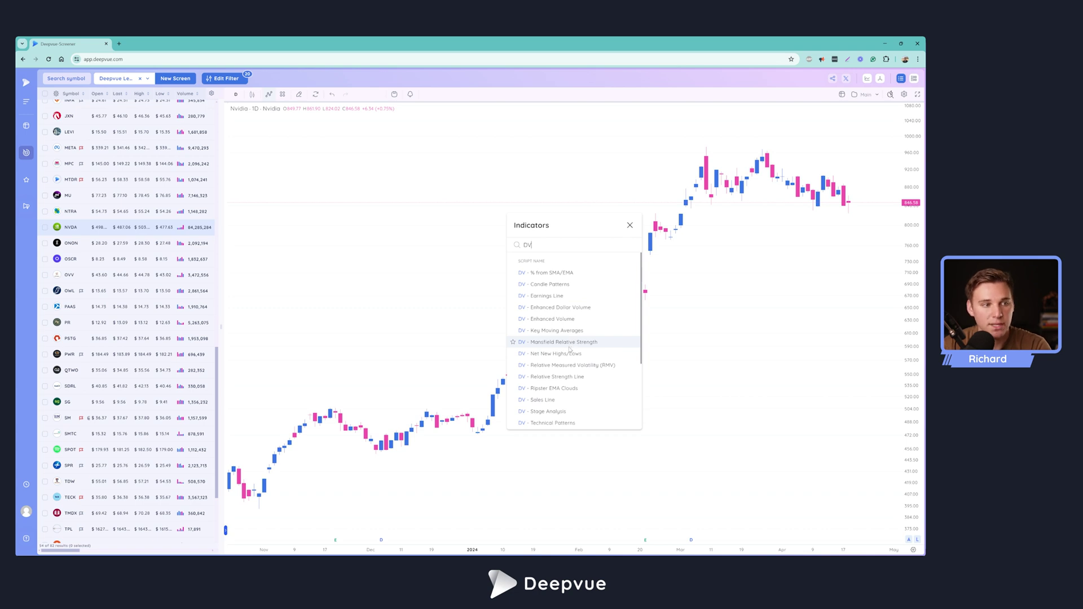
pyautogui.scroll(-1, 575, 352)
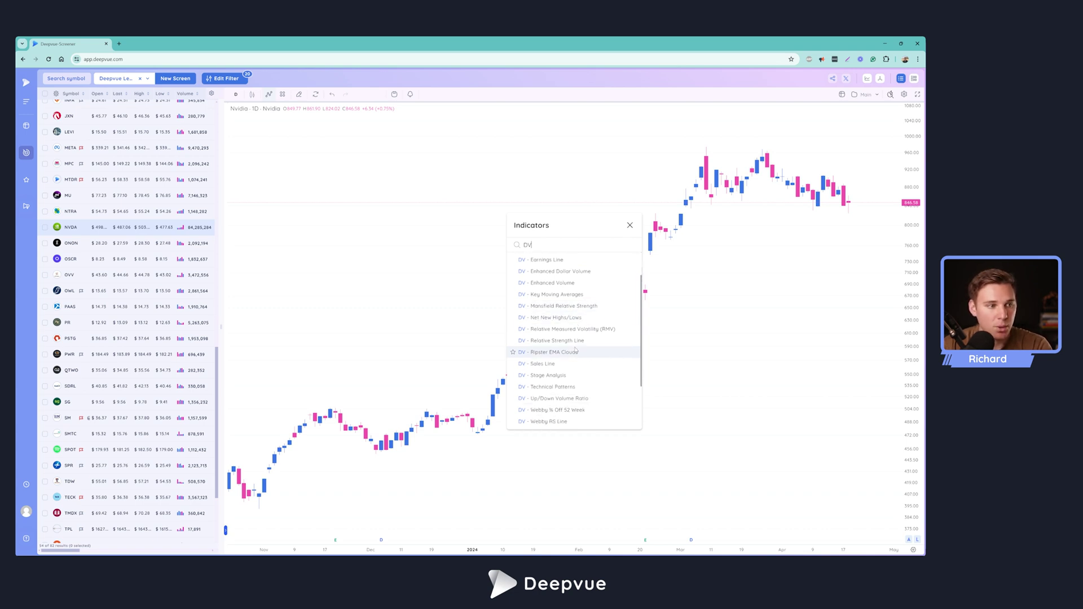
pyautogui.click(513, 295)
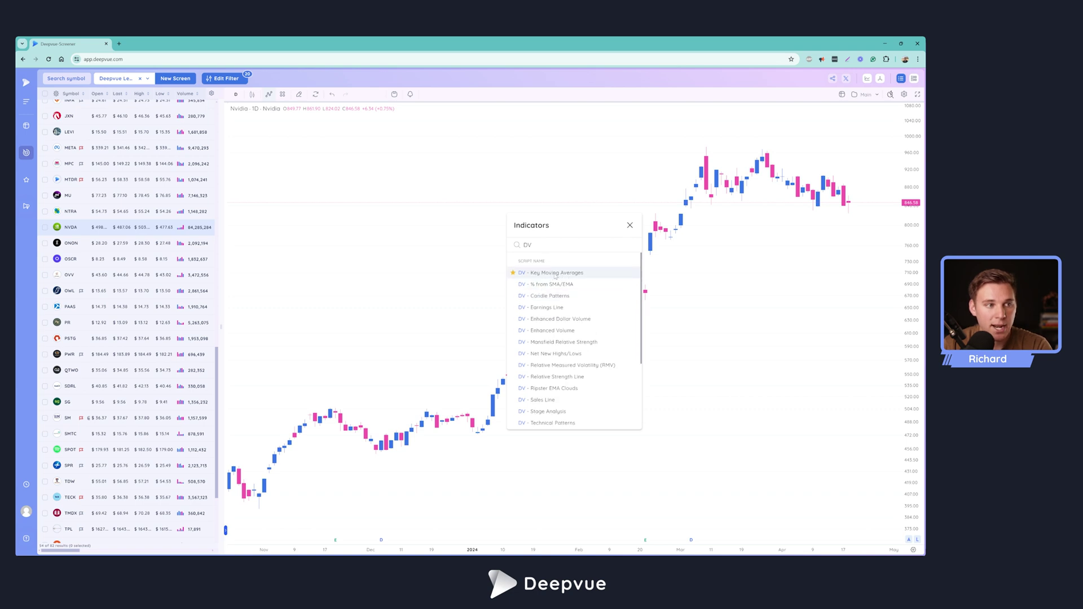
pyautogui.click(550, 275)
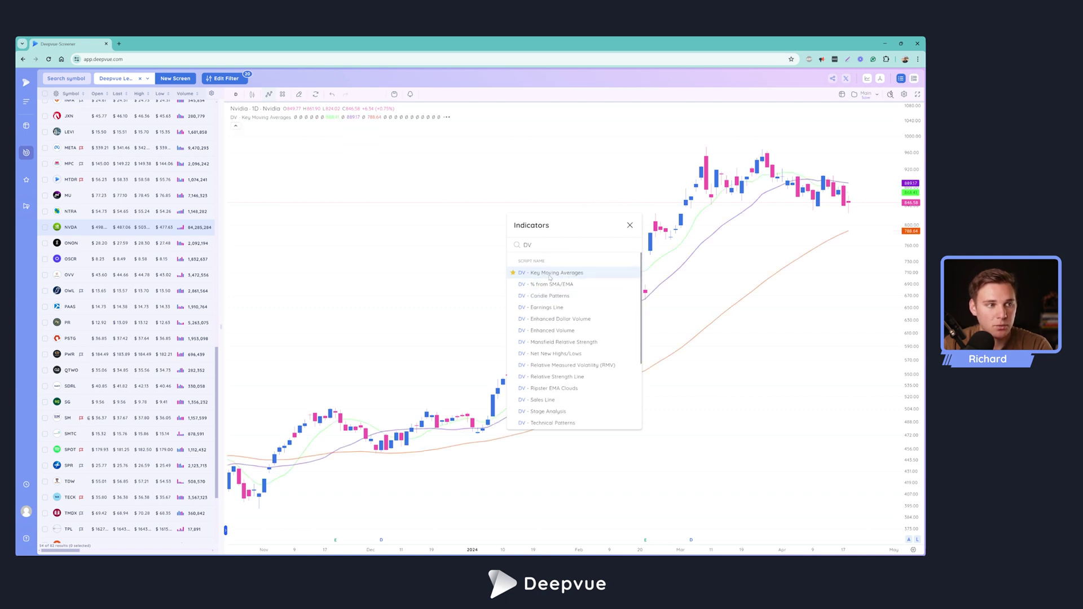
pyautogui.click(630, 226)
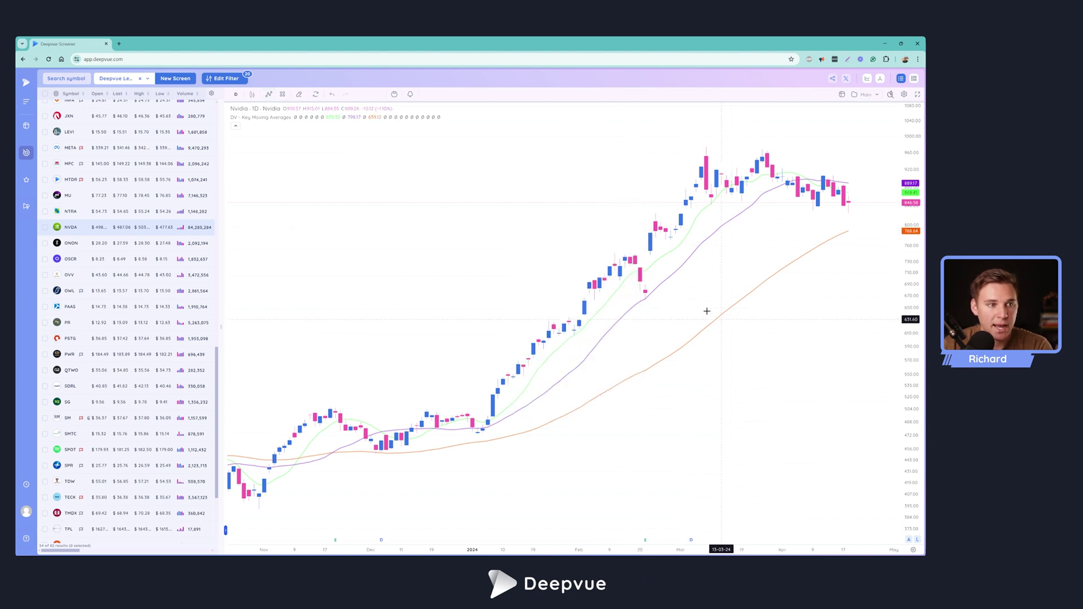
# - Open the DV - Key Moving Averages settings and review the intraday, daily, weekly and monthly average inputs
pyautogui.moveTo(307, 120)
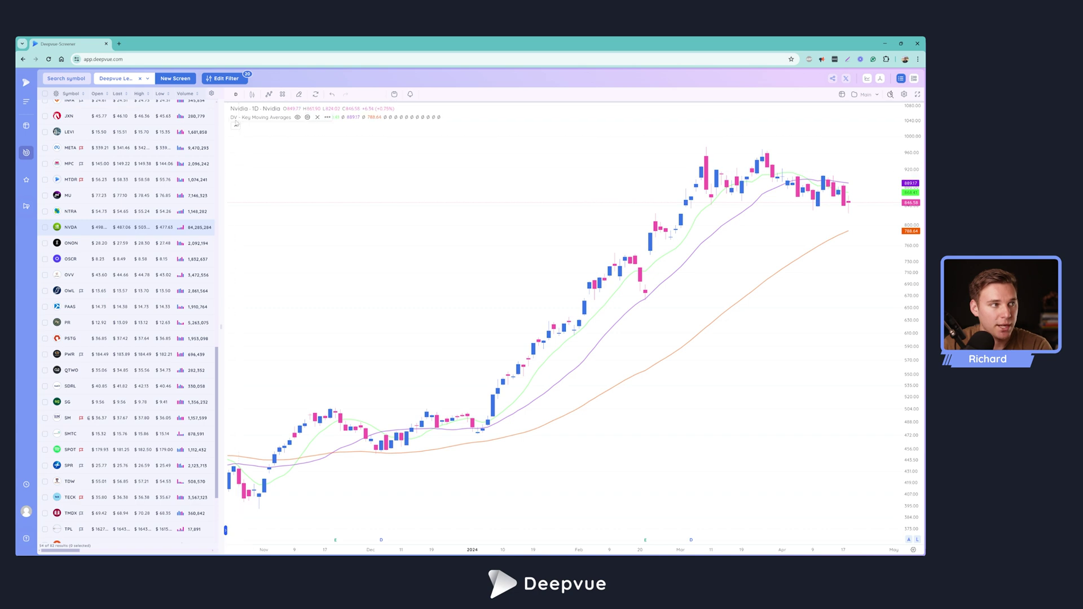
pyautogui.click(307, 117)
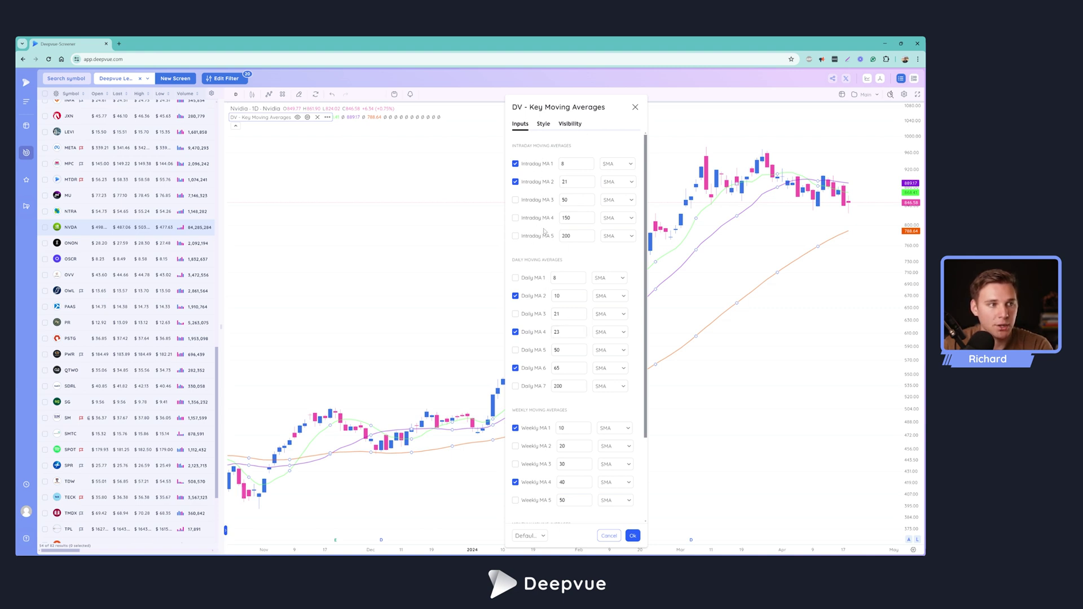
pyautogui.scroll(-1, 540, 281)
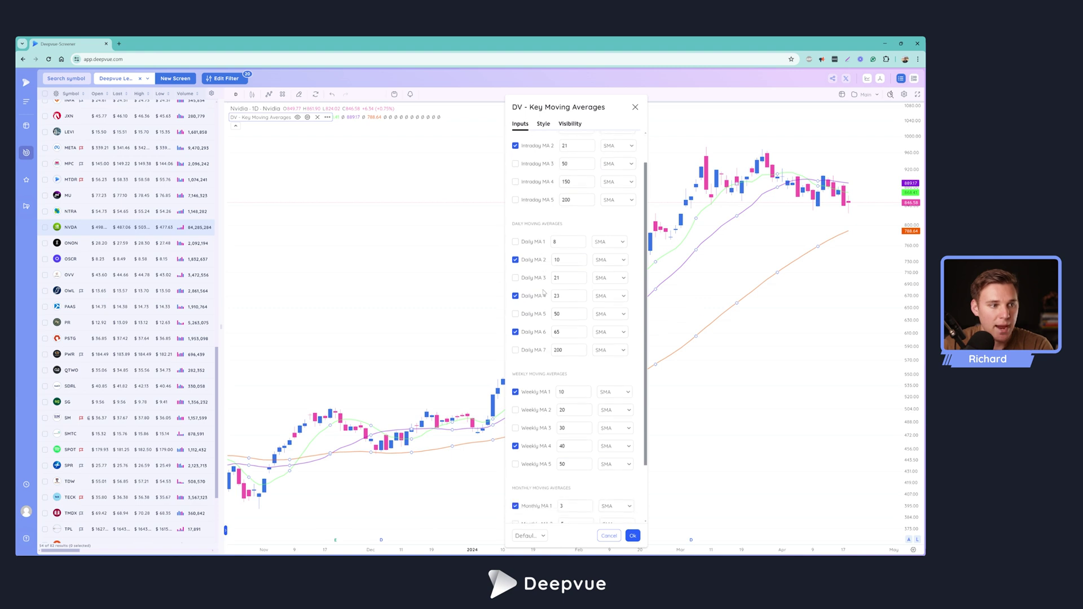
pyautogui.scroll(-2, 535, 418)
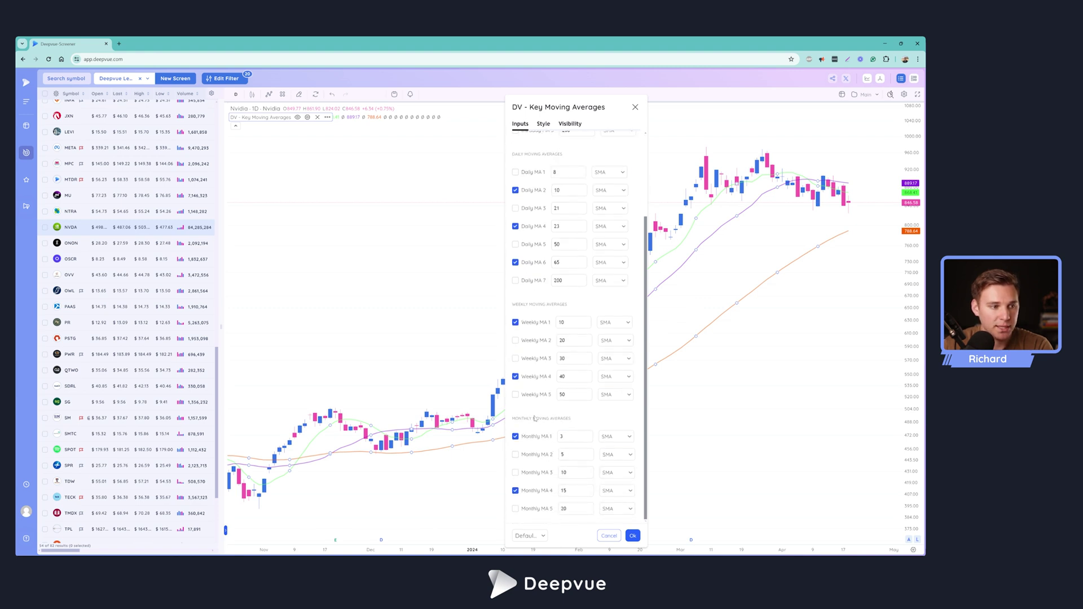
pyautogui.scroll(3, 540, 451)
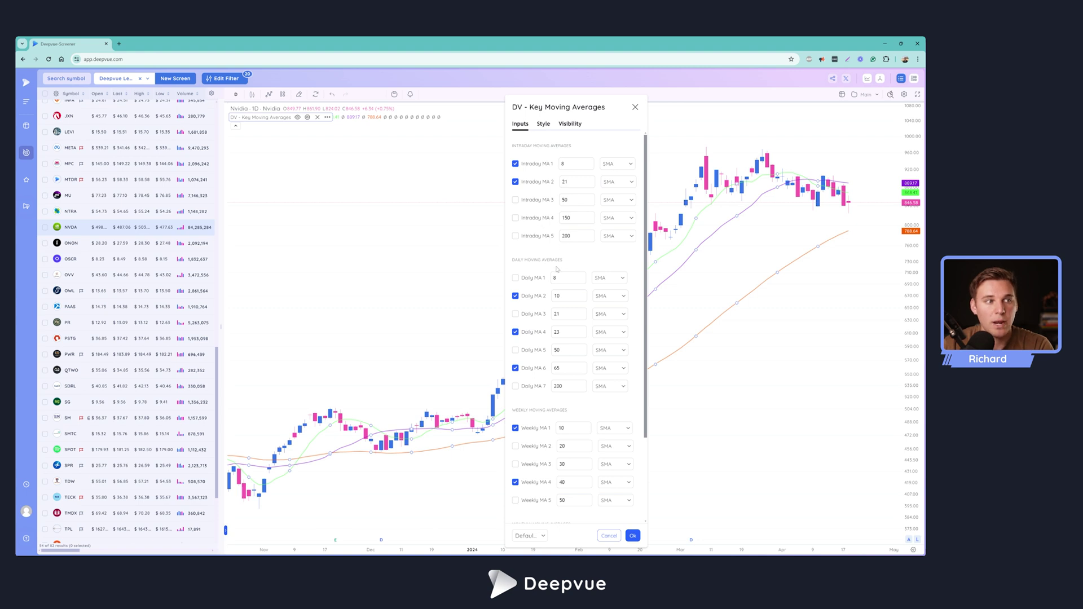
pyautogui.scroll(-2, 571, 359)
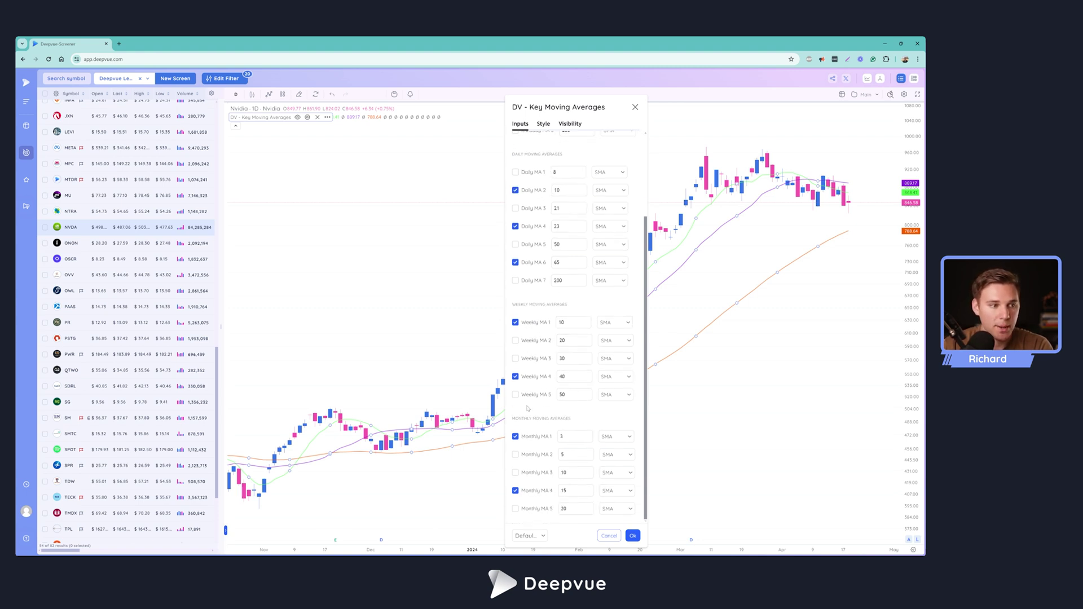
pyautogui.scroll(2, 552, 330)
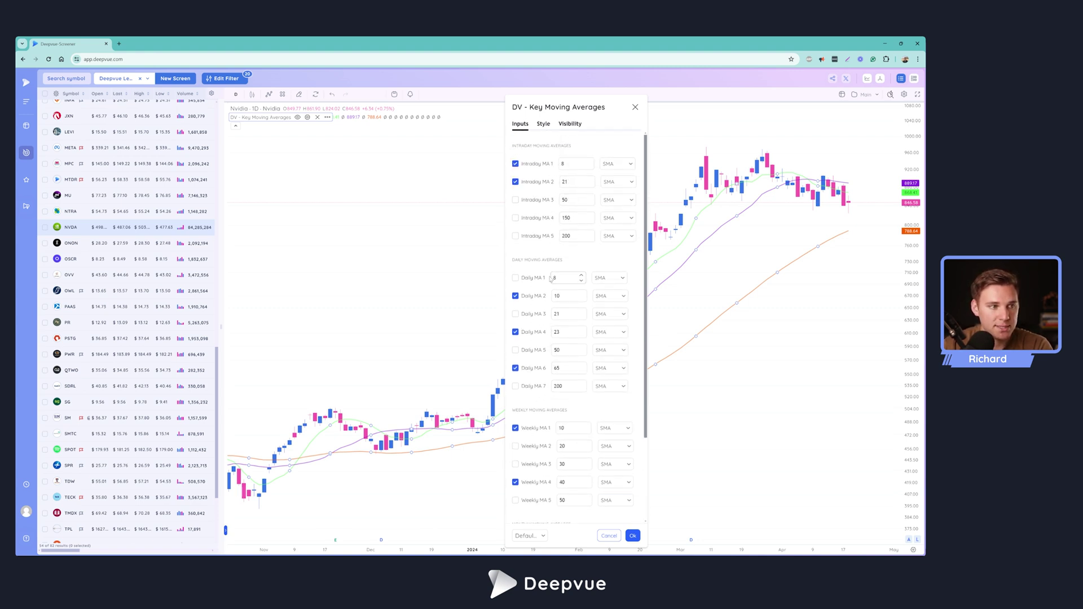
# - Disable Daily MA 2, enable the 21-period Daily MA 3 and set its type to EMA
pyautogui.click(515, 296)
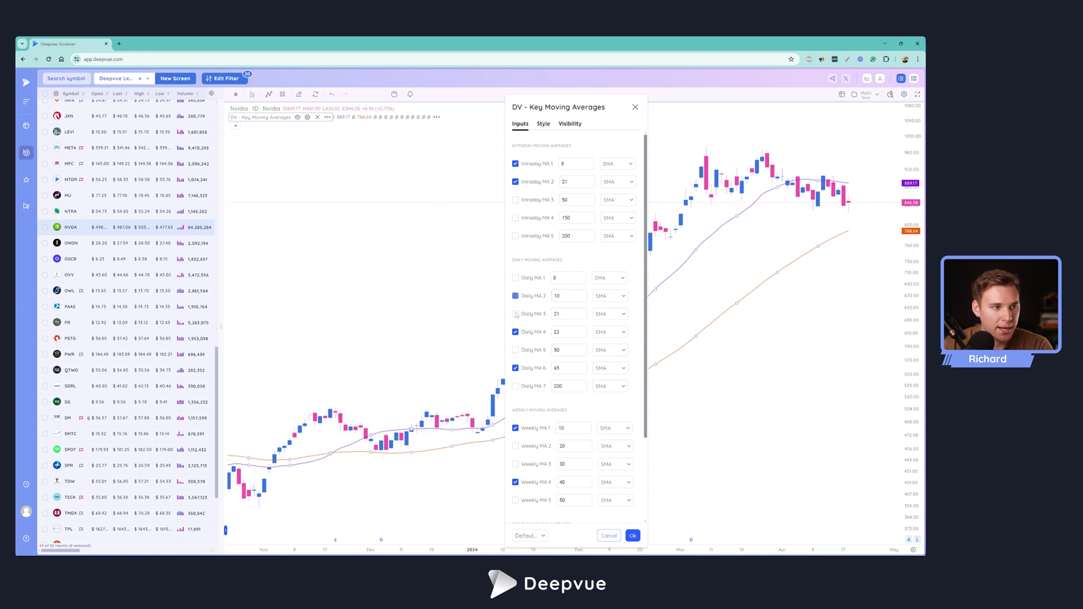
pyautogui.click(515, 313)
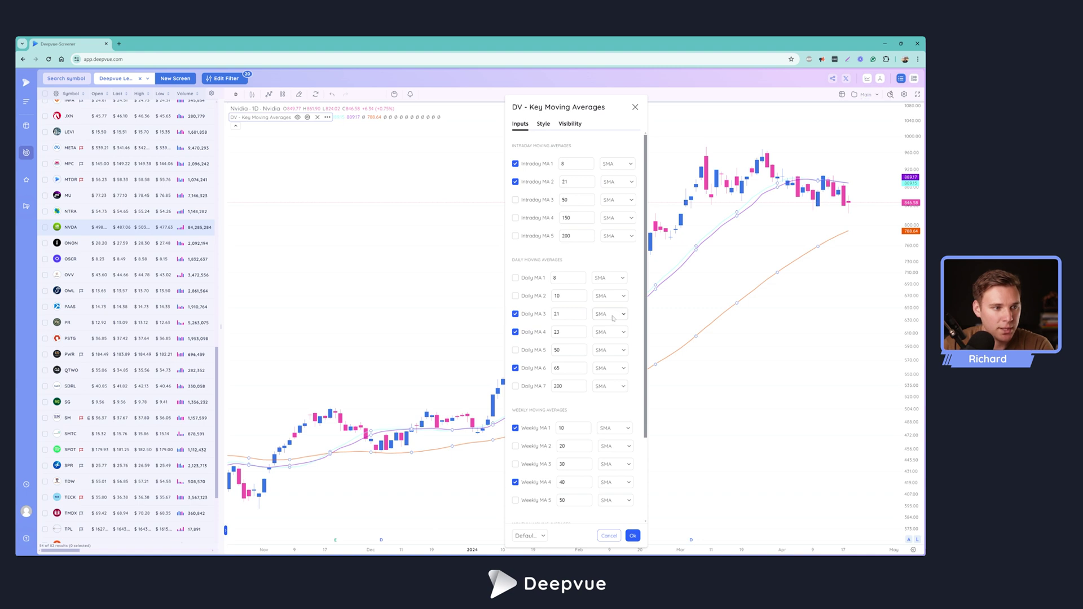
pyautogui.click(611, 314)
pyautogui.click(603, 339)
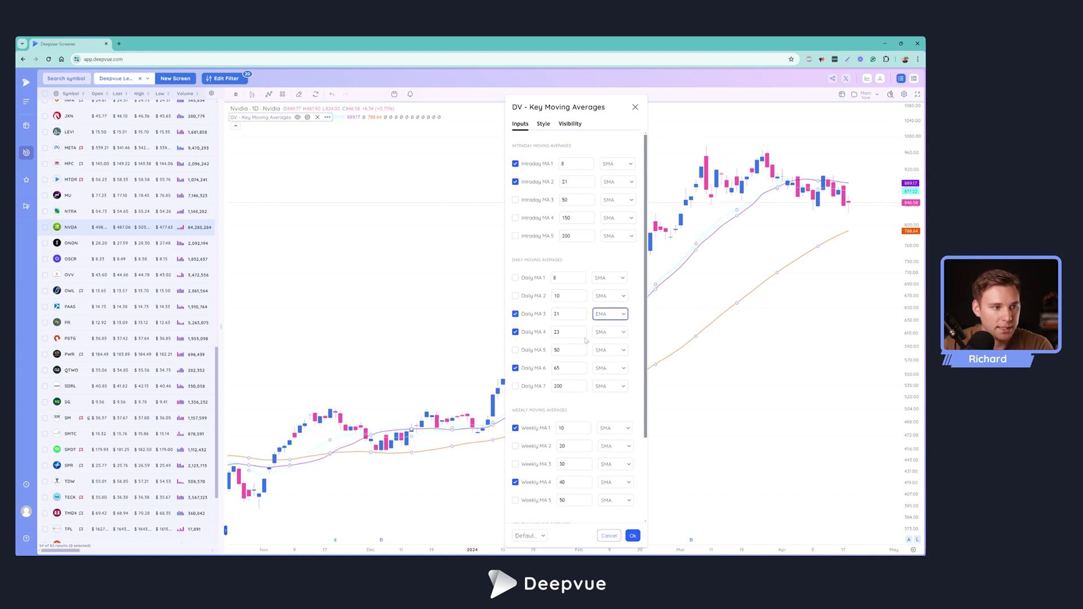
# - Disable Daily MA 4 and Daily MA 6, and enable the 50-period Daily MA 5 and 200-period Daily MA 7
pyautogui.click(515, 332)
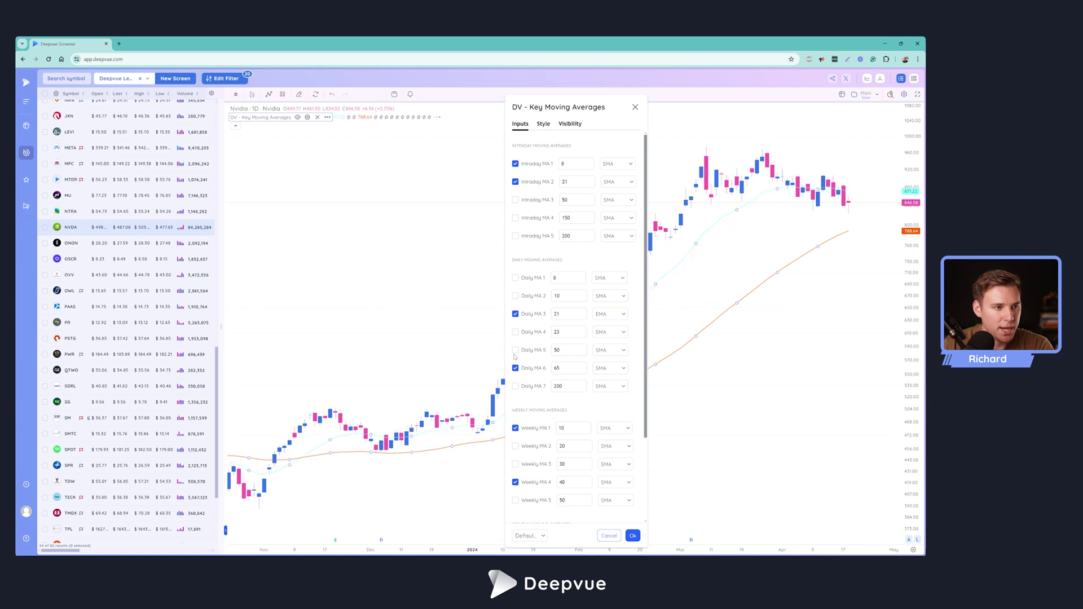
pyautogui.click(516, 349)
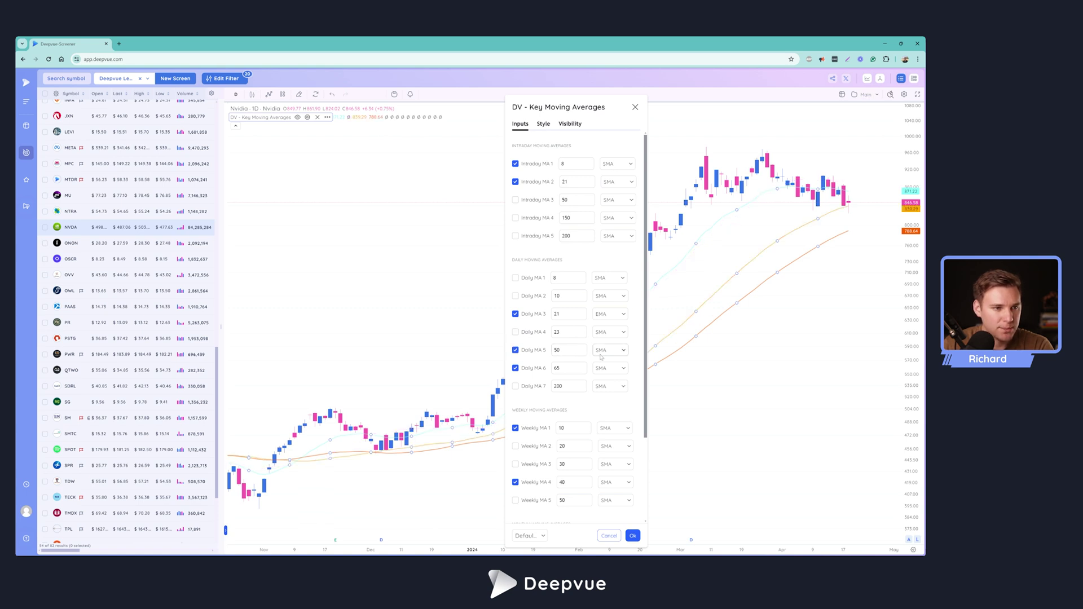
pyautogui.click(515, 368)
pyautogui.click(515, 385)
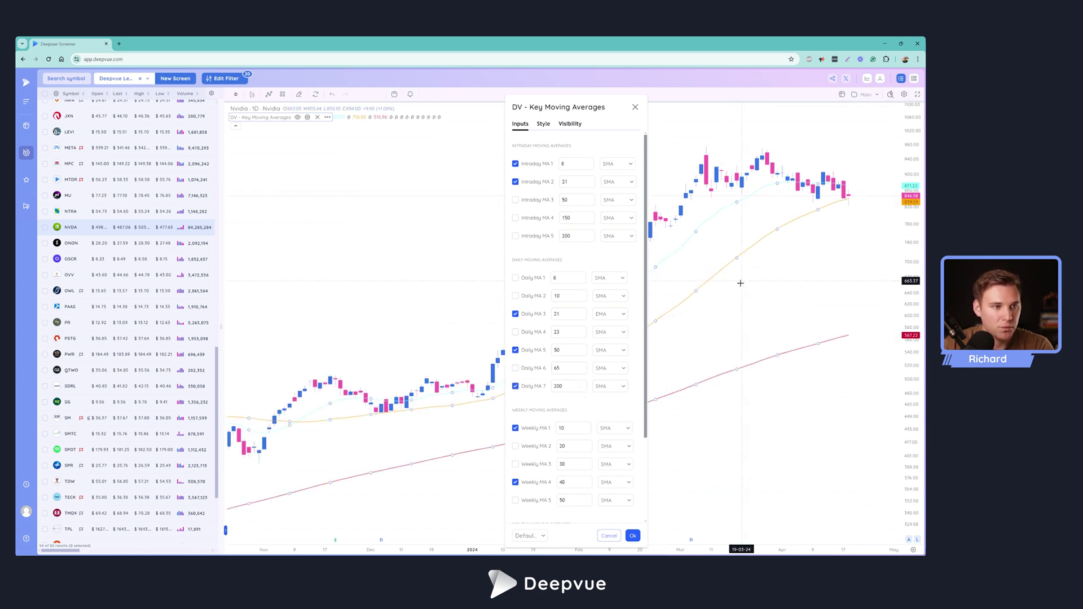
# - Review the weekly and monthly moving average inputs of the indicator
pyautogui.scroll(-2, 569, 402)
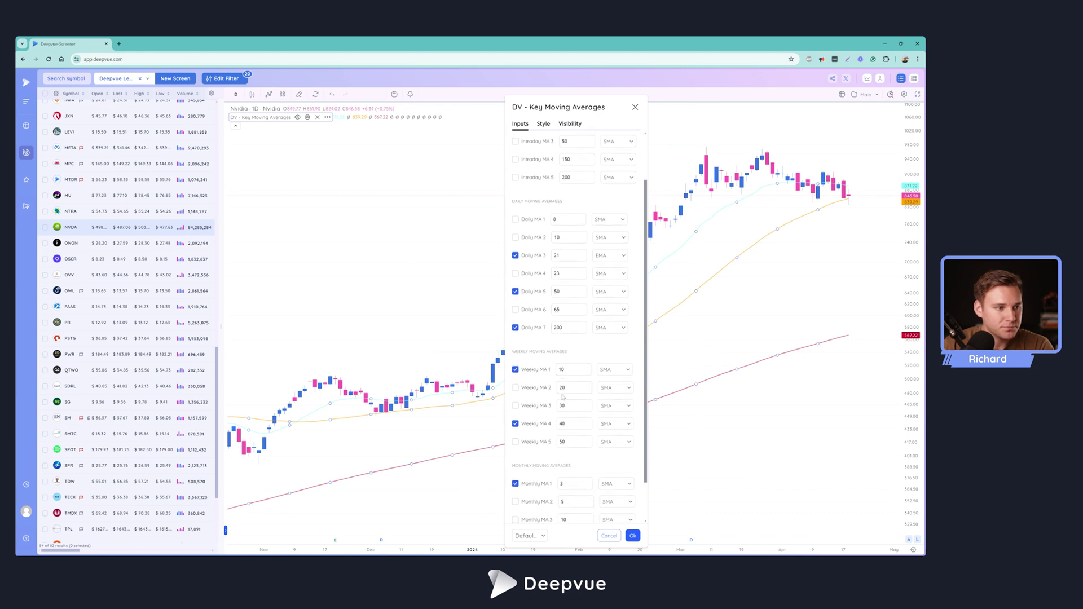
pyautogui.scroll(-1, 562, 420)
pyautogui.scroll(3, 547, 393)
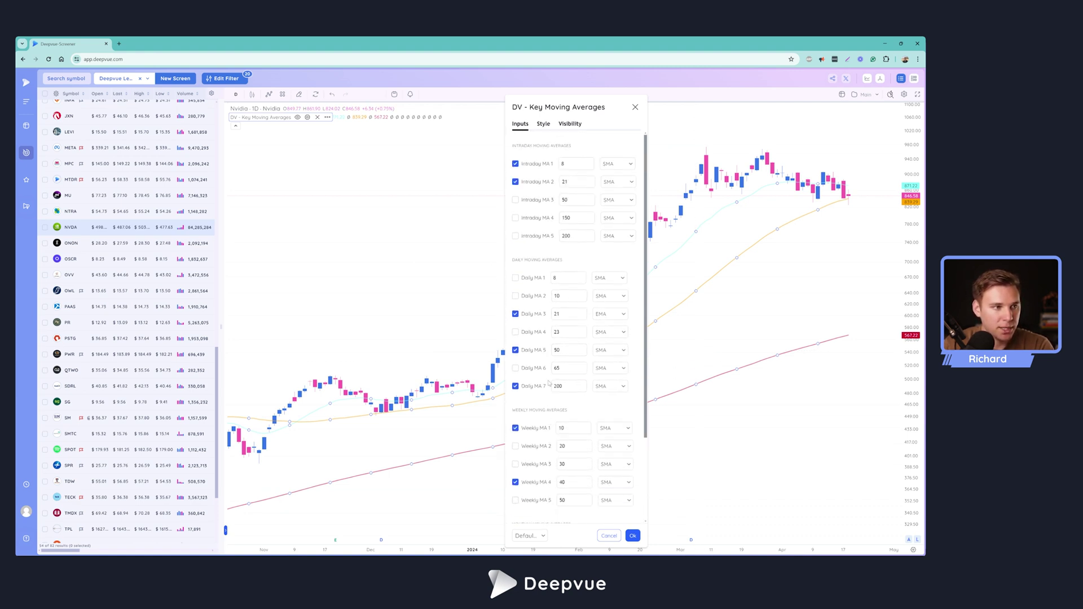
pyautogui.scroll(-3, 558, 366)
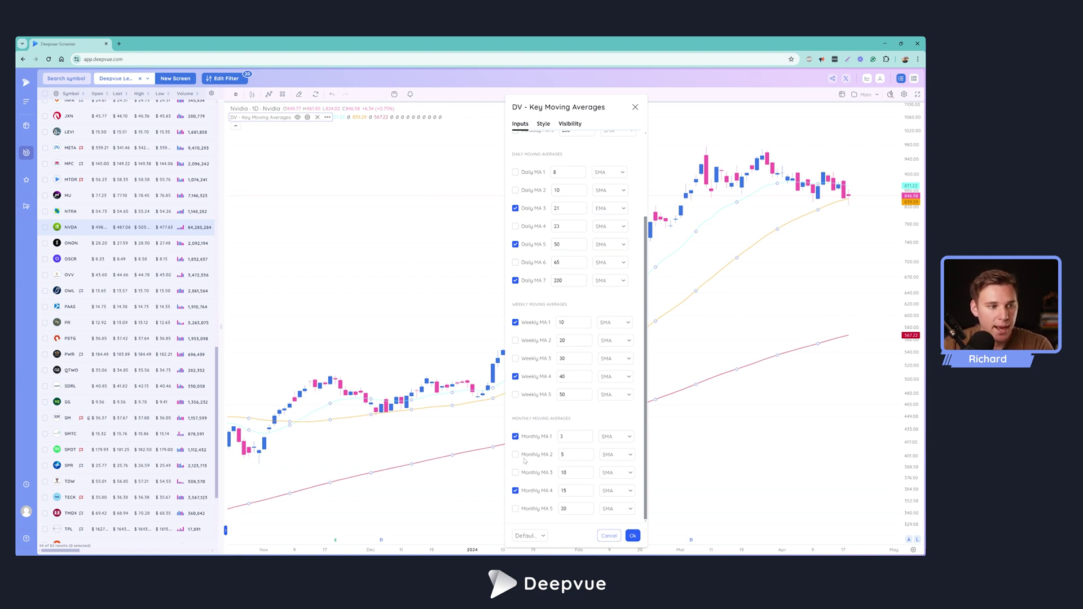
pyautogui.scroll(3, 540, 340)
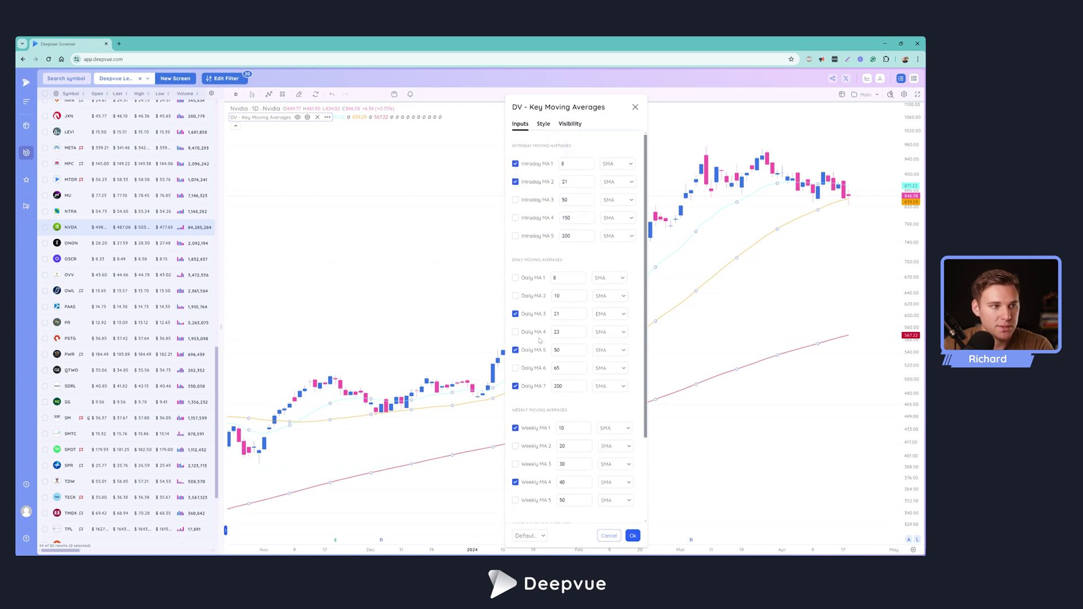
# - Set the Daily MA 3 line color of the Key Moving Averages indicator to purple
pyautogui.click(544, 124)
pyautogui.click(521, 124)
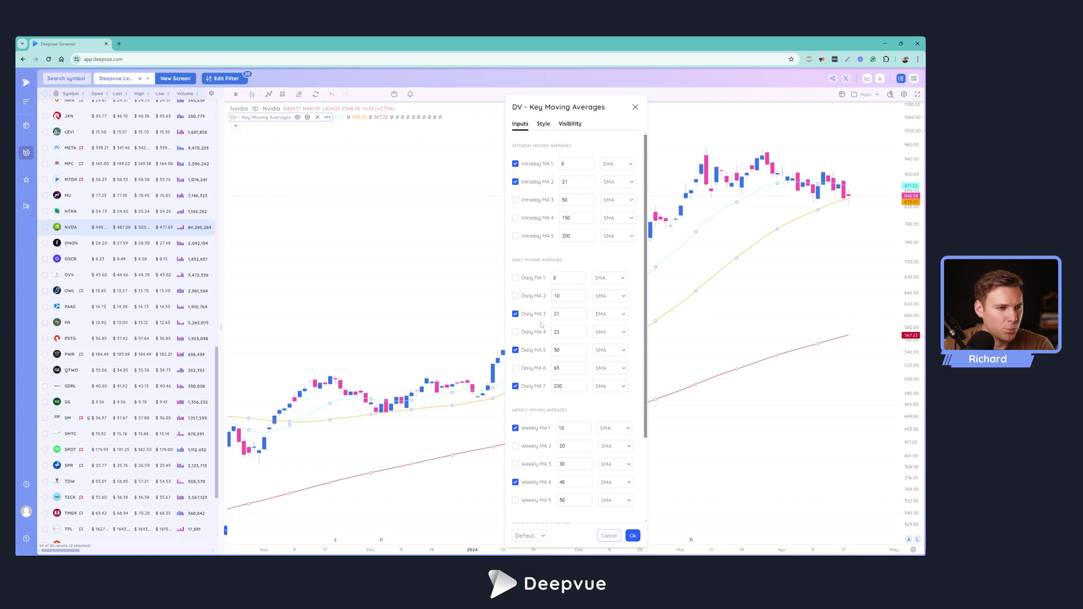
pyautogui.click(543, 125)
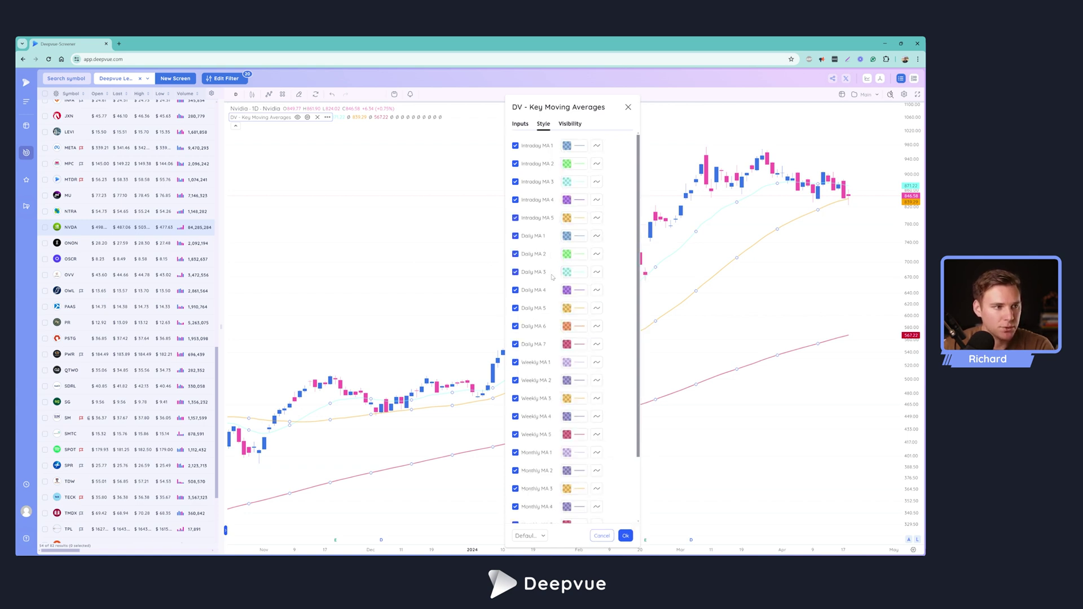
pyautogui.click(572, 275)
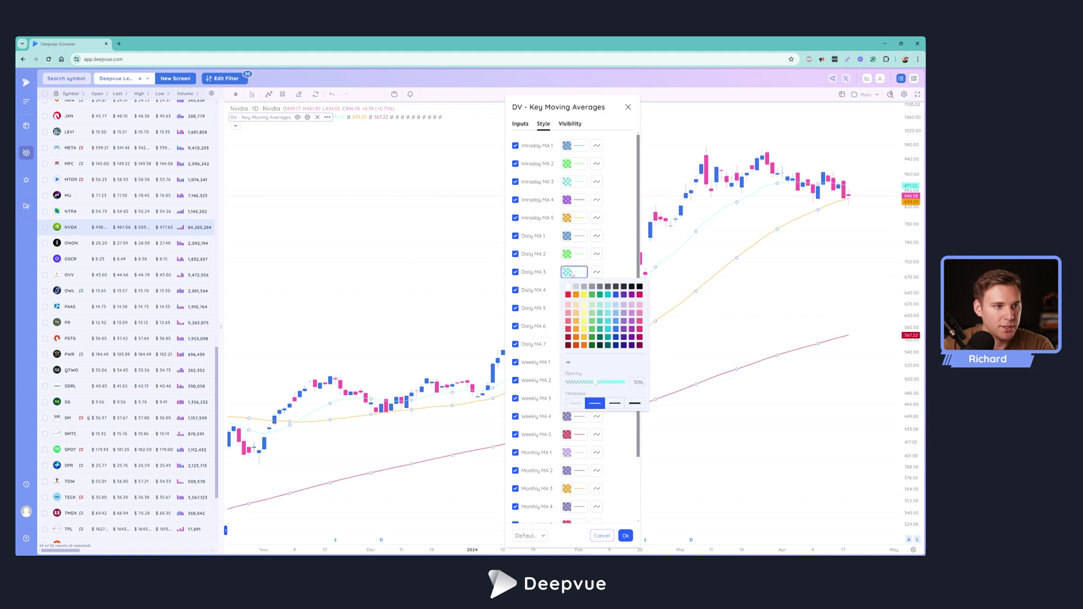
pyautogui.click(632, 295)
pyautogui.click(568, 274)
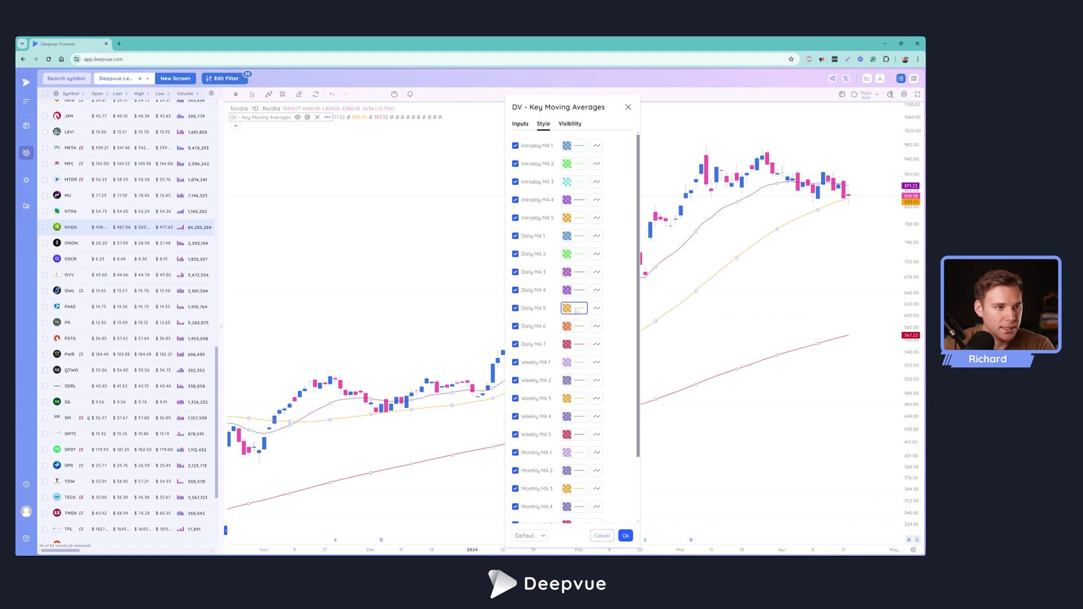
# - Color the Daily MA 5 line red and the Daily MA 7 line black
pyautogui.click(577, 311)
pyautogui.click(568, 331)
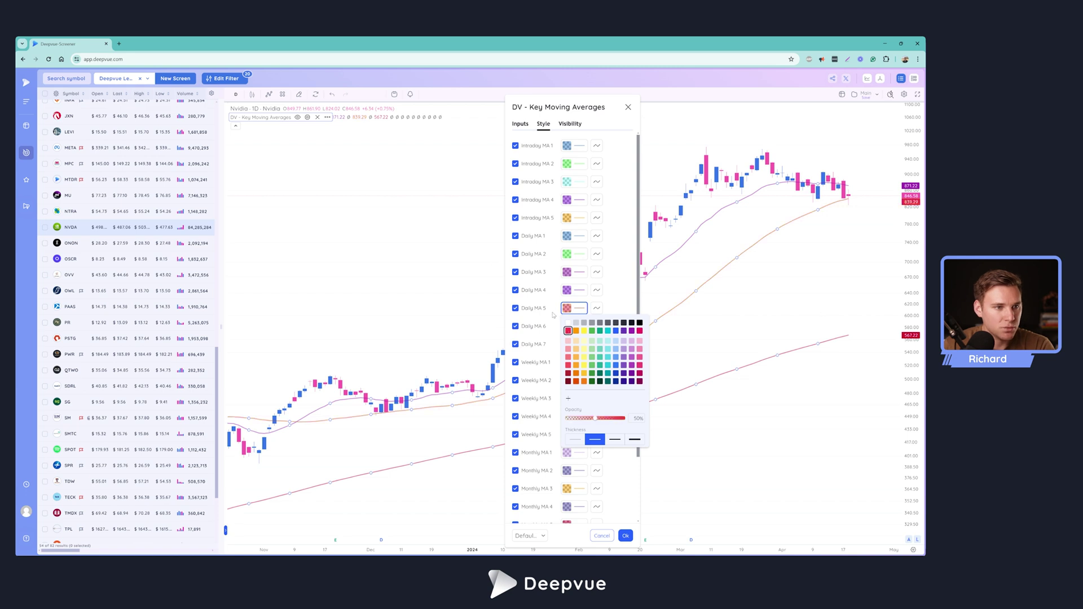
pyautogui.click(553, 316)
pyautogui.click(570, 344)
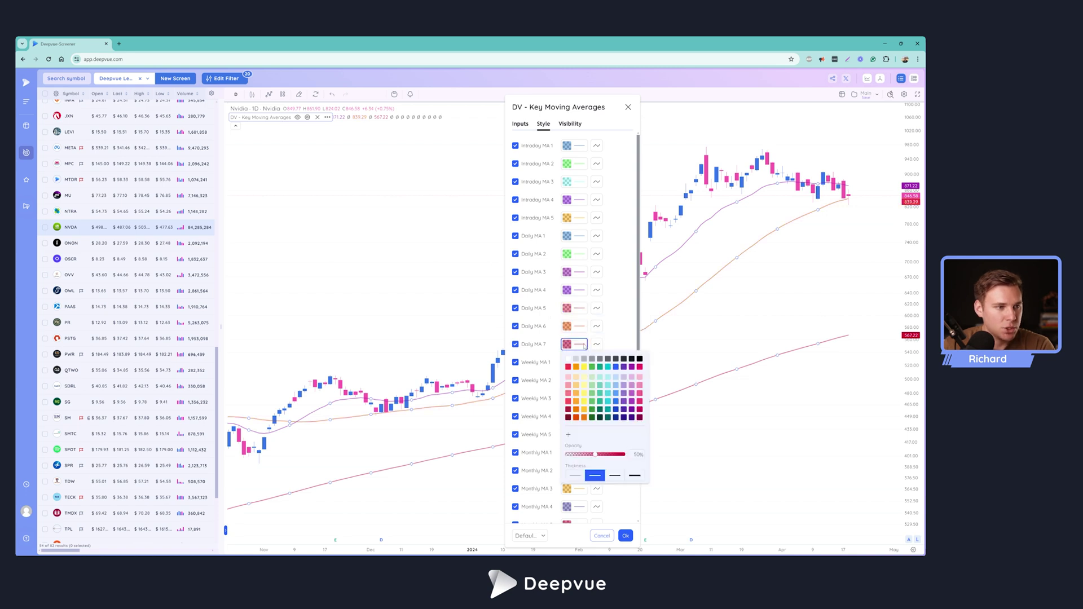
pyautogui.click(639, 359)
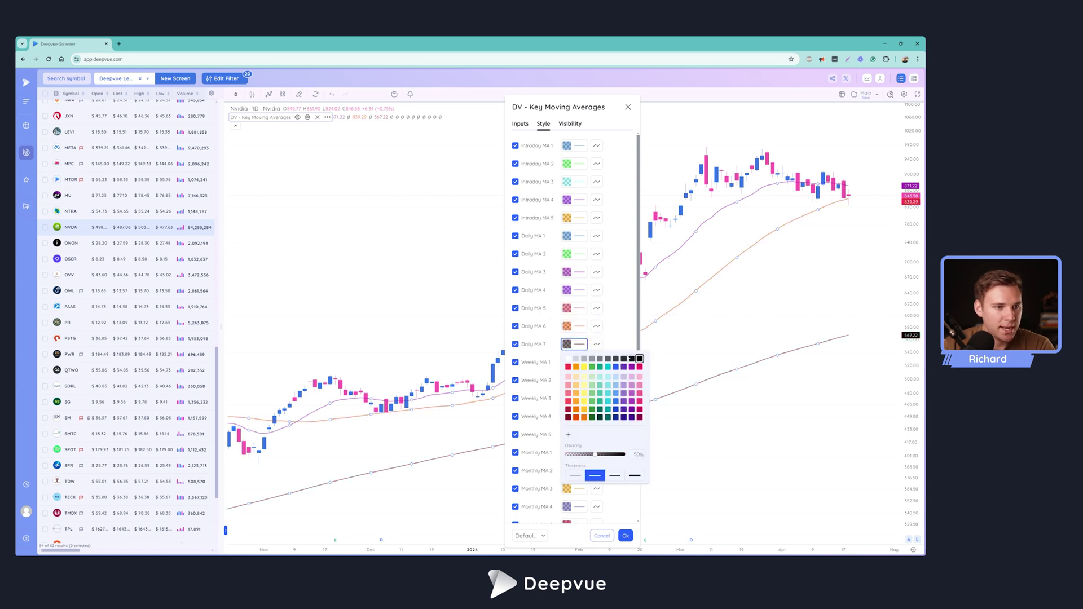
pyautogui.click(617, 302)
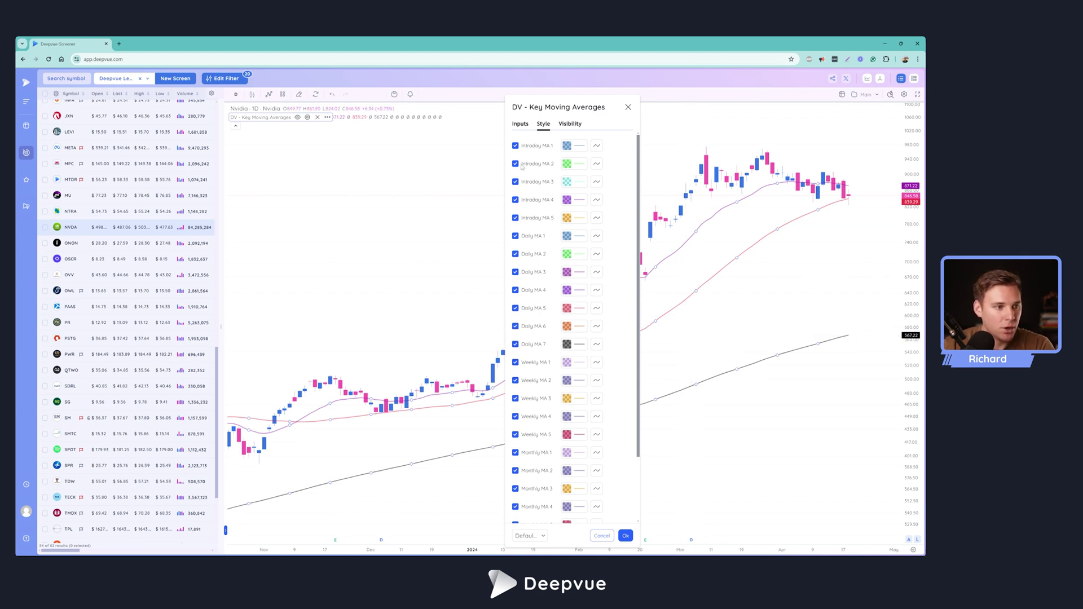
# - Check which weekly averages are enabled, then color the Weekly MA 1 line red and the Weekly MA 4 line black
pyautogui.click(520, 124)
pyautogui.scroll(-1, 581, 418)
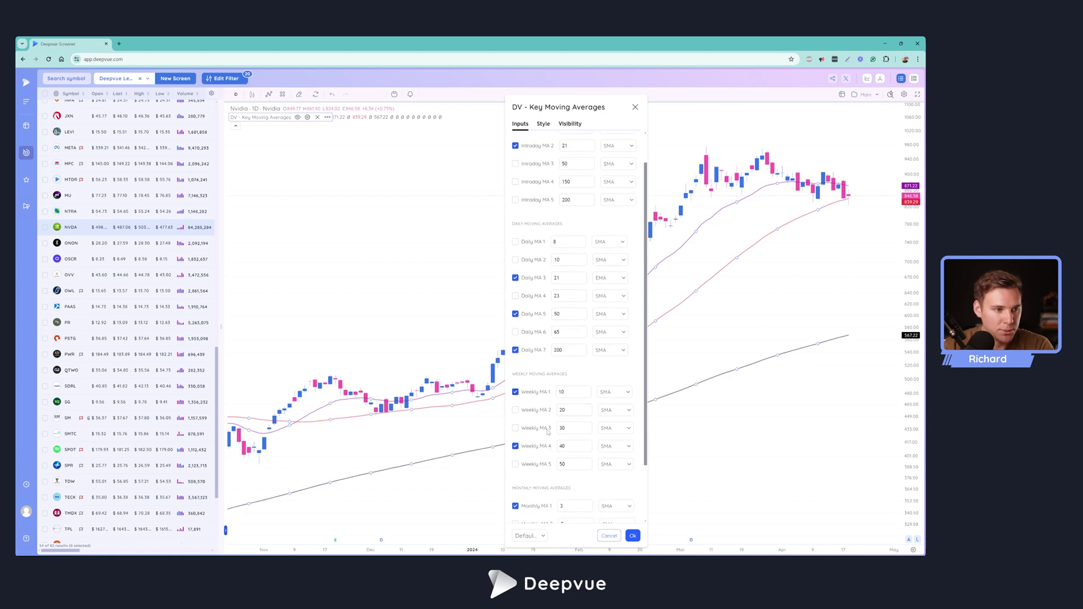
pyautogui.click(543, 124)
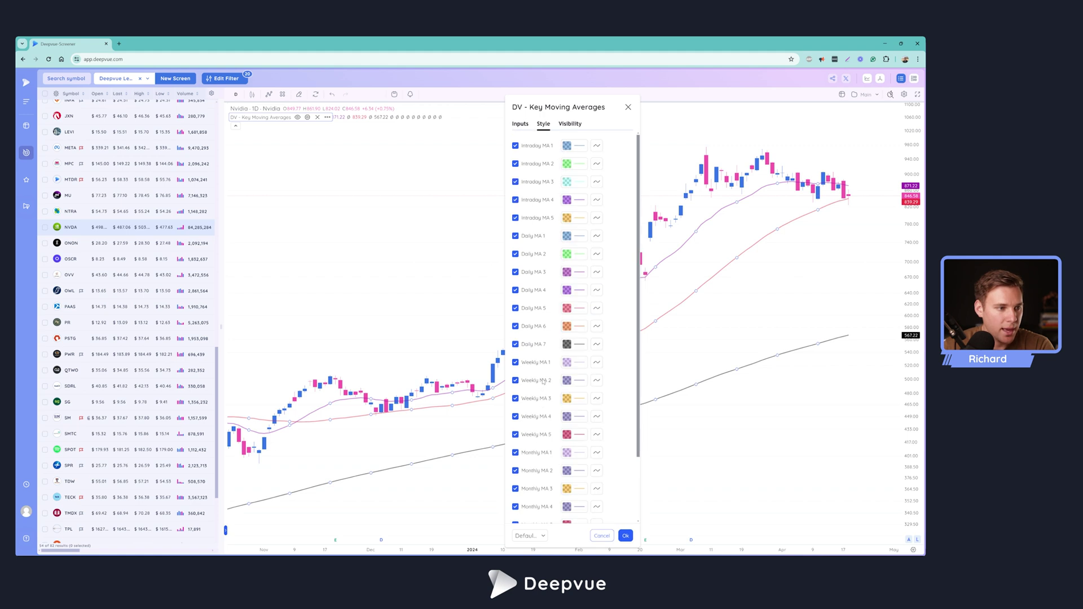
pyautogui.click(574, 363)
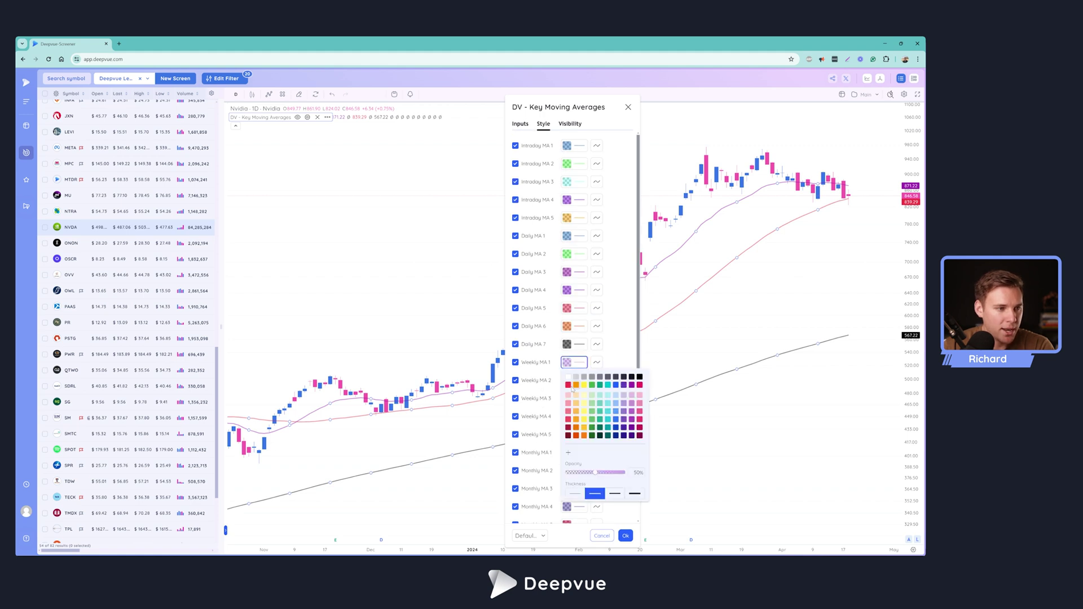
pyautogui.click(569, 386)
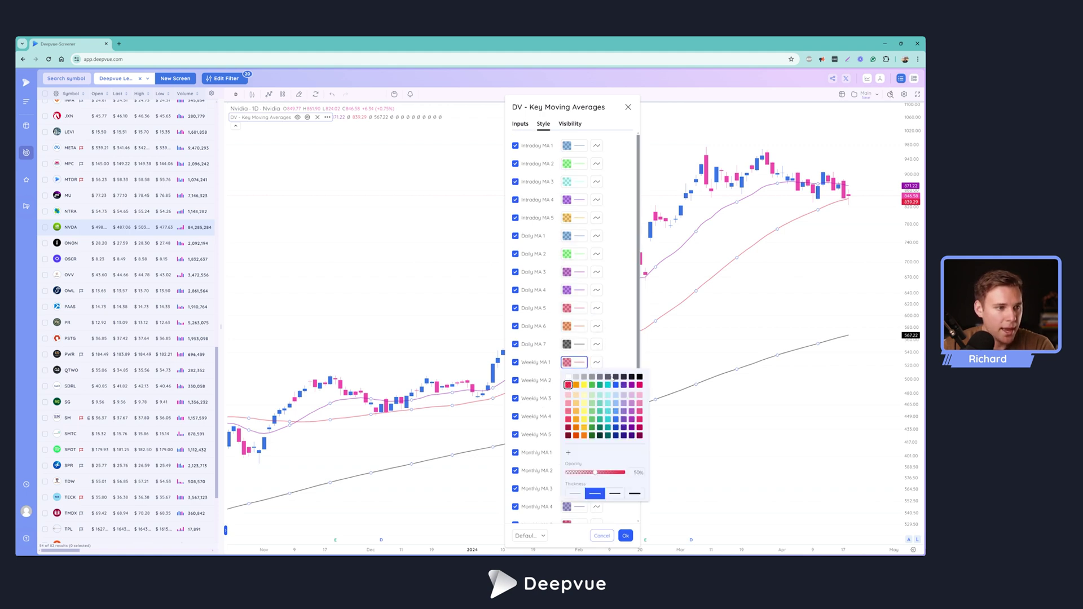
pyautogui.click(585, 362)
pyautogui.click(570, 416)
pyautogui.click(640, 430)
# - Review the indicator's inputs, line styles and the timeframes on which it is visible
pyautogui.click(520, 123)
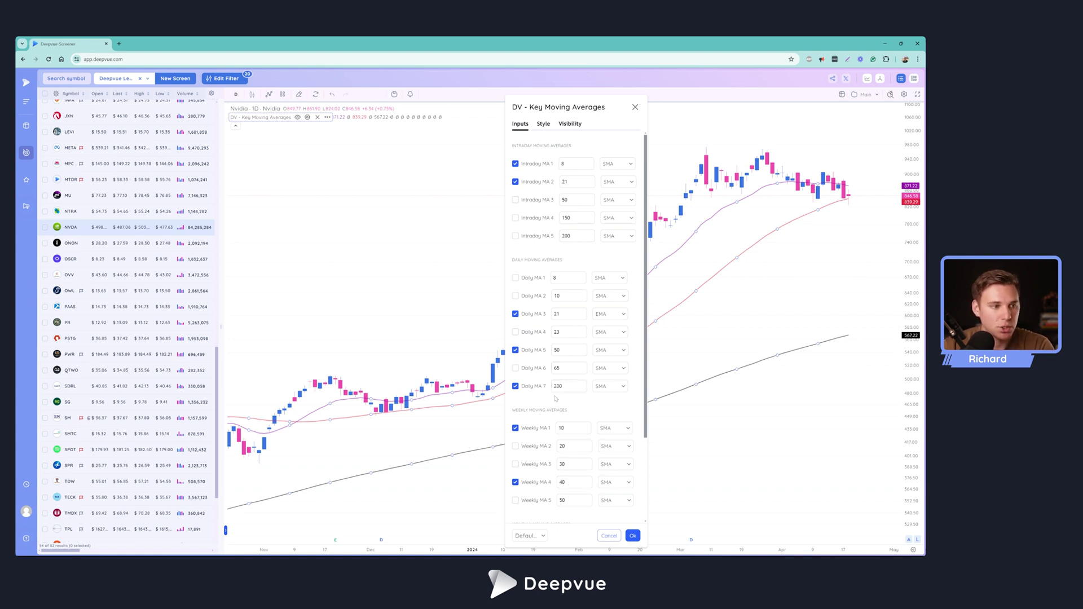
pyautogui.click(543, 123)
pyautogui.click(568, 123)
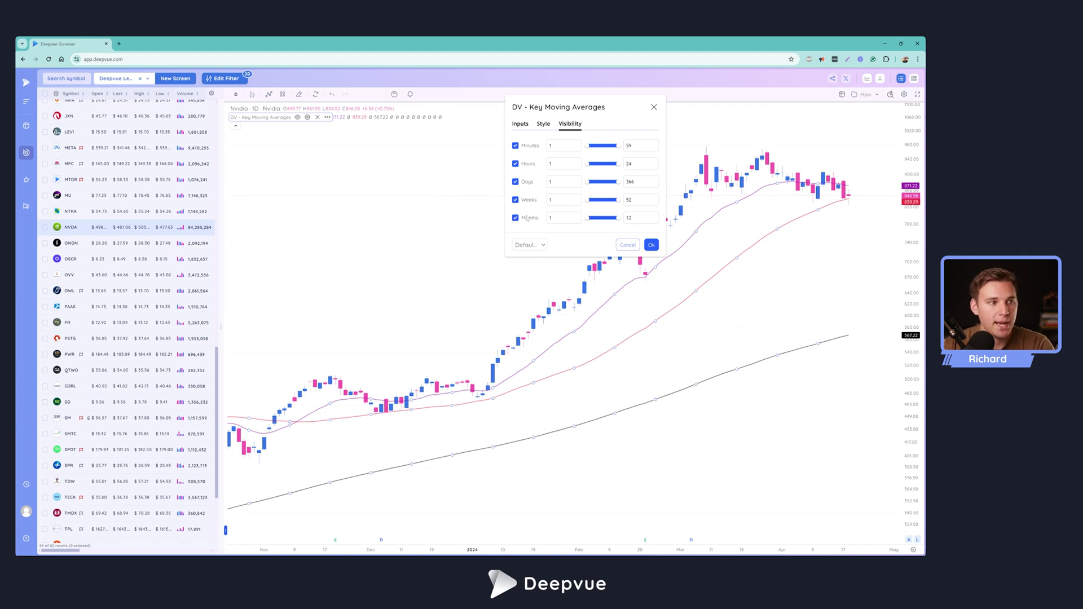
pyautogui.click(521, 127)
# - Try a thicker line for Daily MA 2 and return it to its original thickness
pyautogui.click(543, 125)
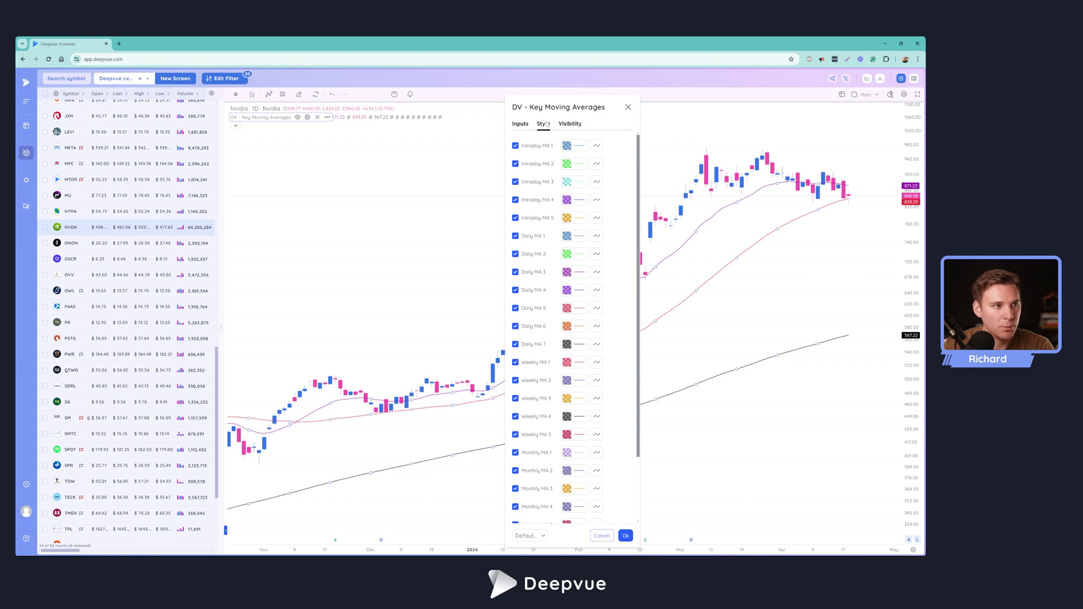
pyautogui.click(576, 257)
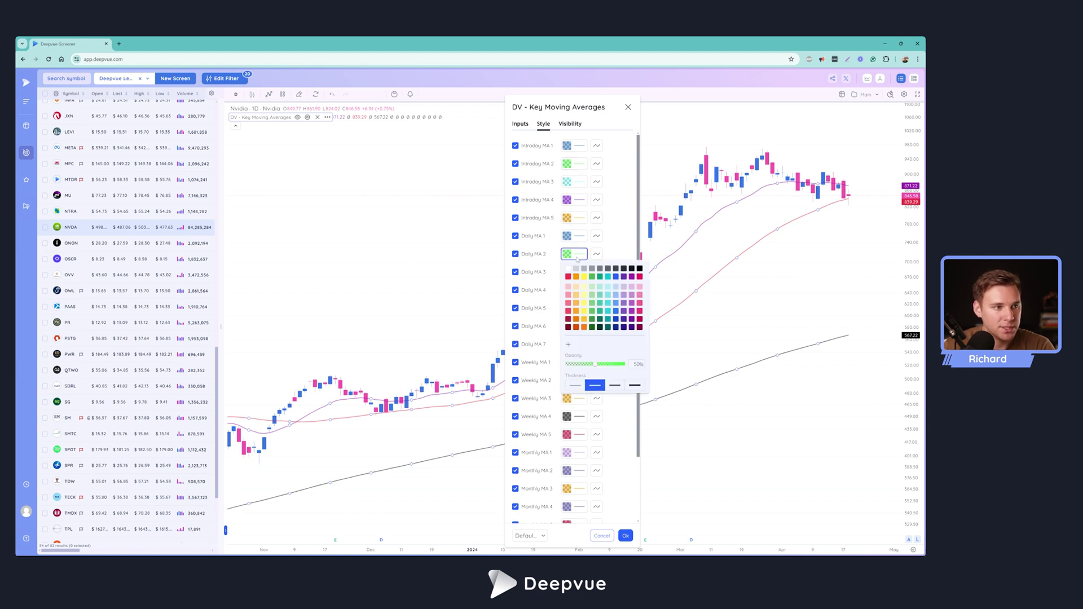
pyautogui.click(616, 387)
pyautogui.click(598, 387)
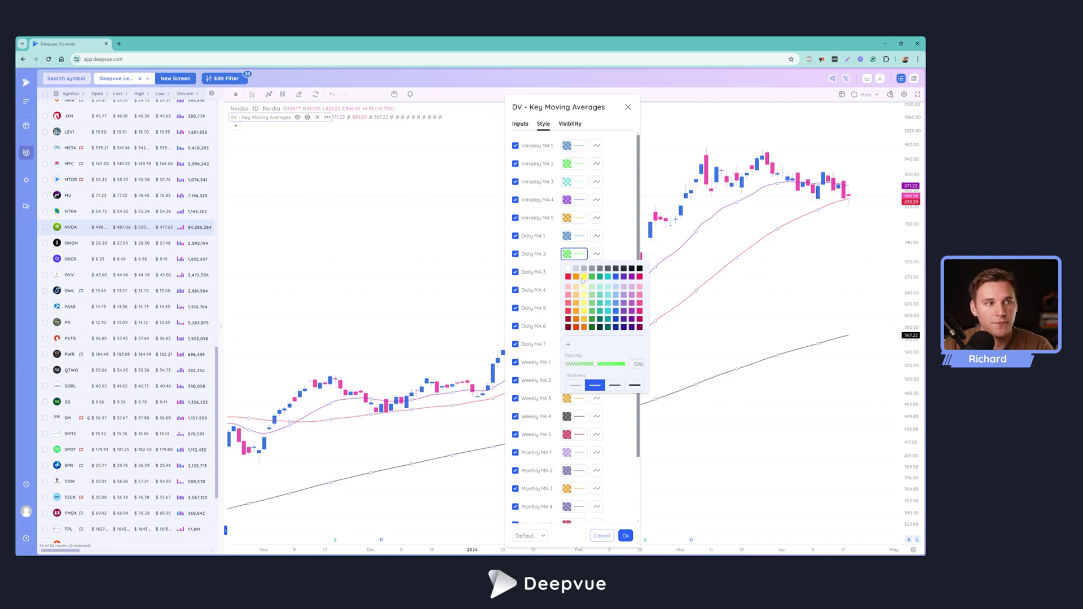
pyautogui.rightClick(539, 326)
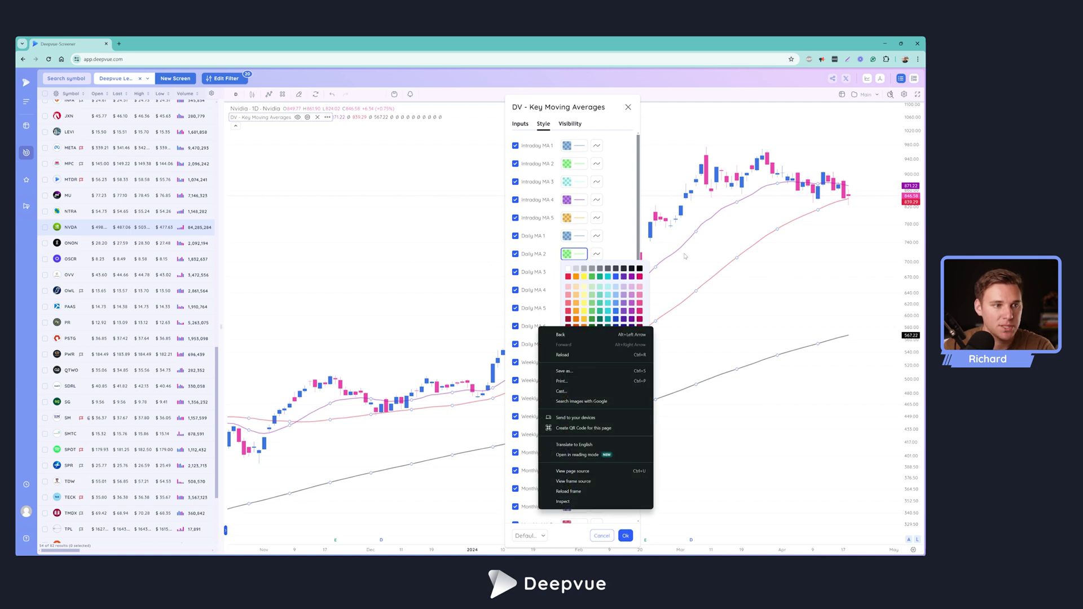
pyautogui.click(609, 117)
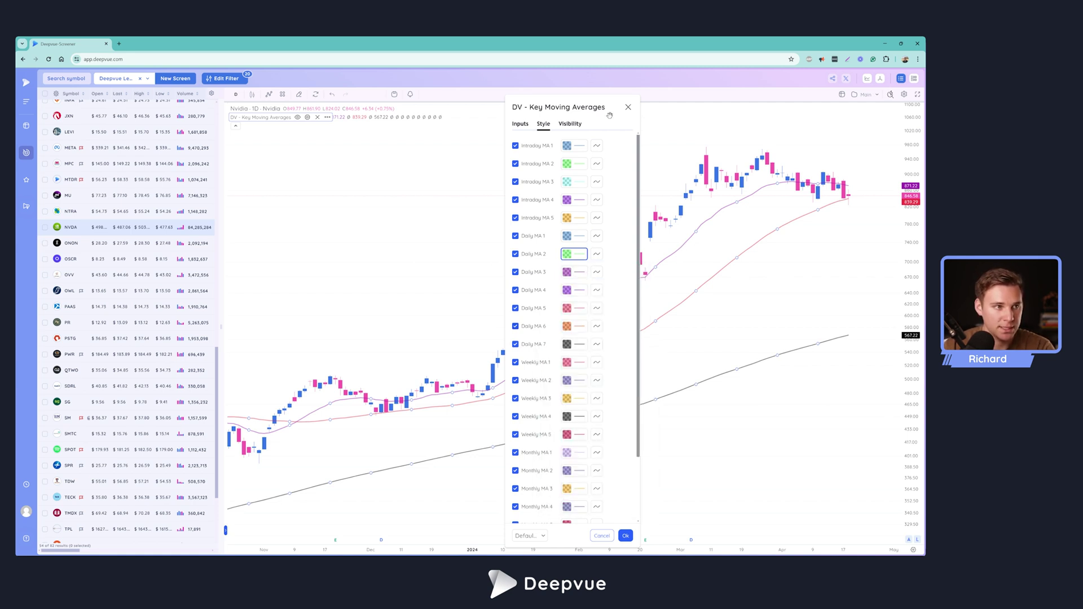
# - Apply the moving average settings and inspect the restyled averages over a longer stretch of the daily chart
pyautogui.click(625, 536)
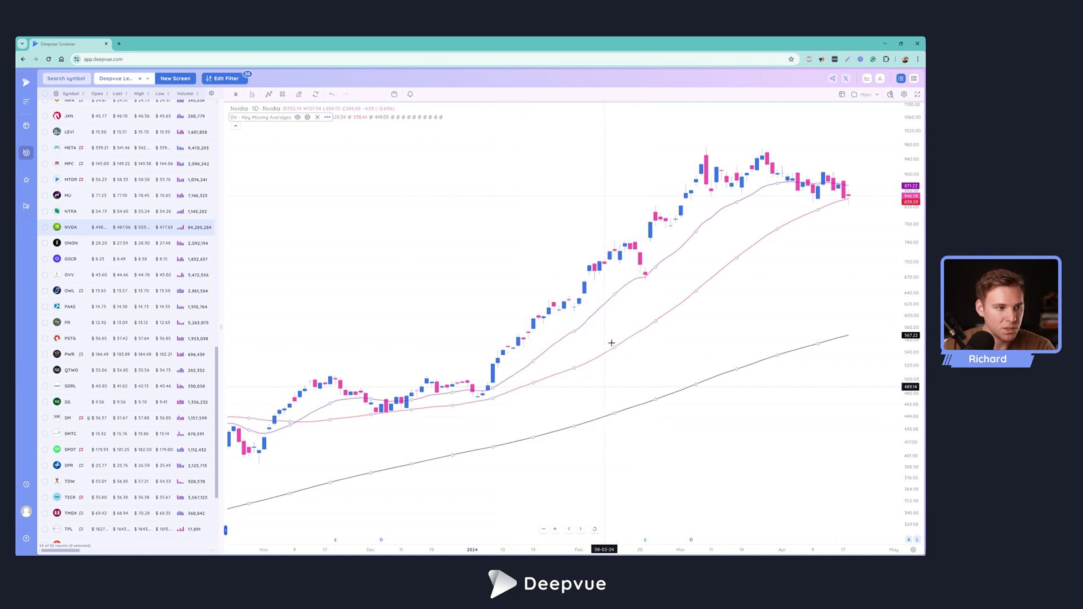
pyautogui.scroll(-2, 707, 312)
pyautogui.scroll(-3, 705, 312)
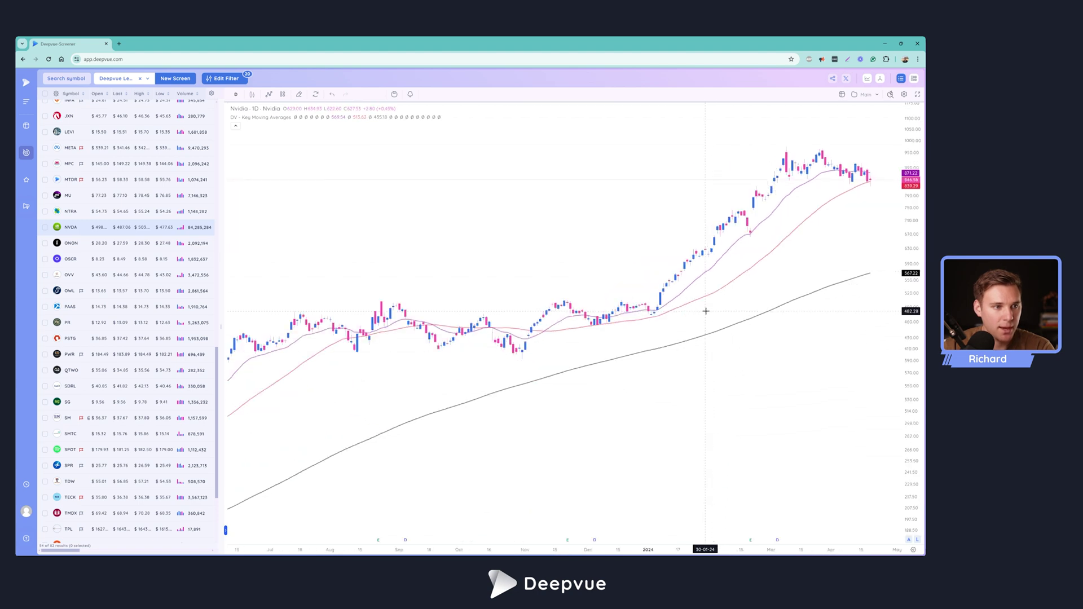
pyautogui.scroll(2, 703, 310)
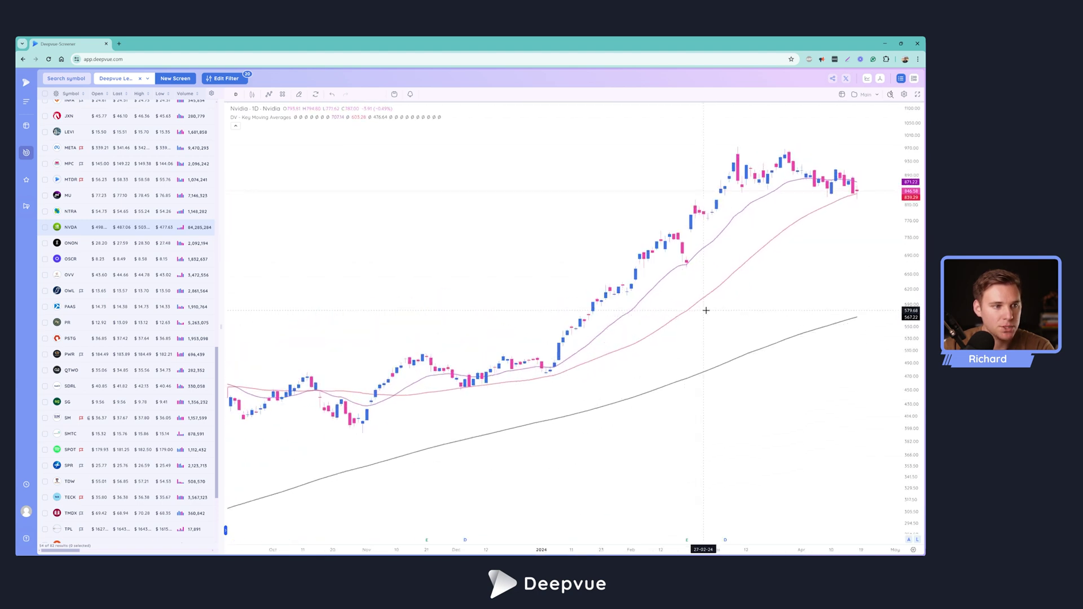
# - Switch the Nvidia chart to the 1 week interval and mark 1 day and 1 week as favorite intervals
pyautogui.click(236, 95)
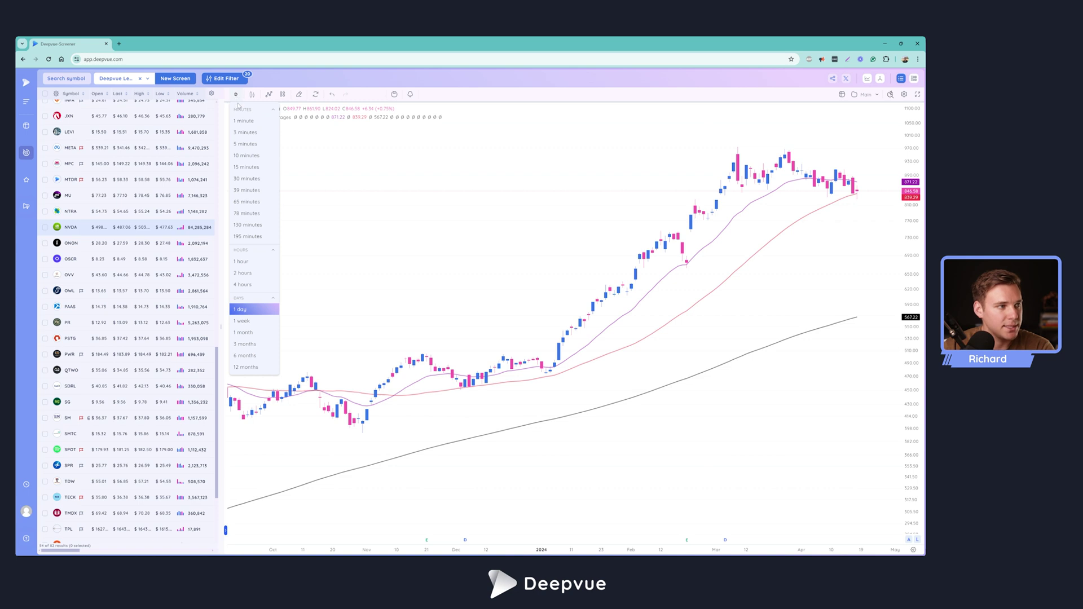
pyautogui.click(243, 322)
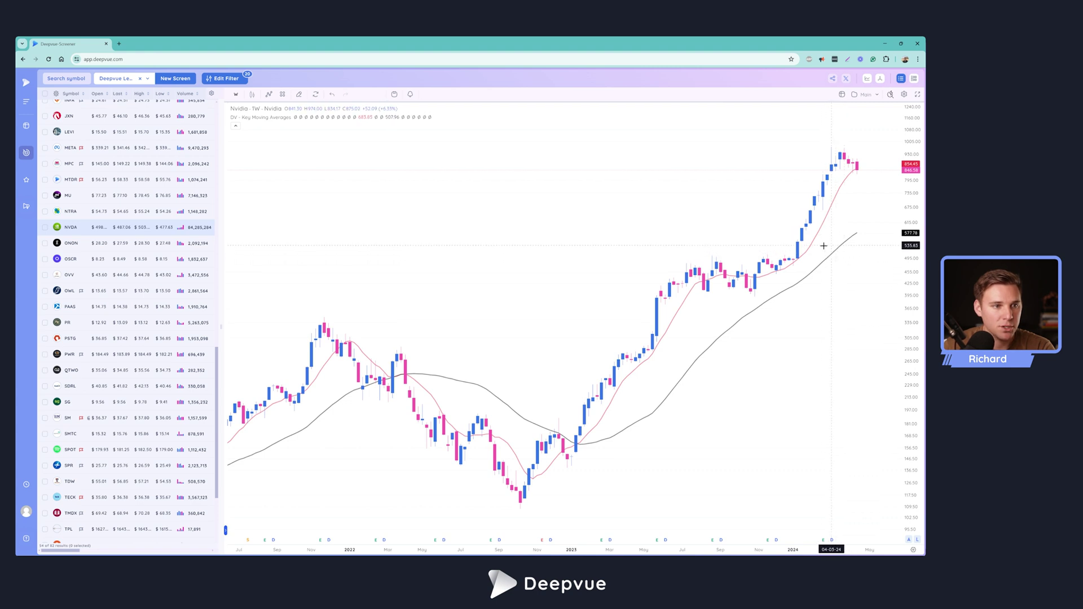
pyautogui.moveTo(237, 122)
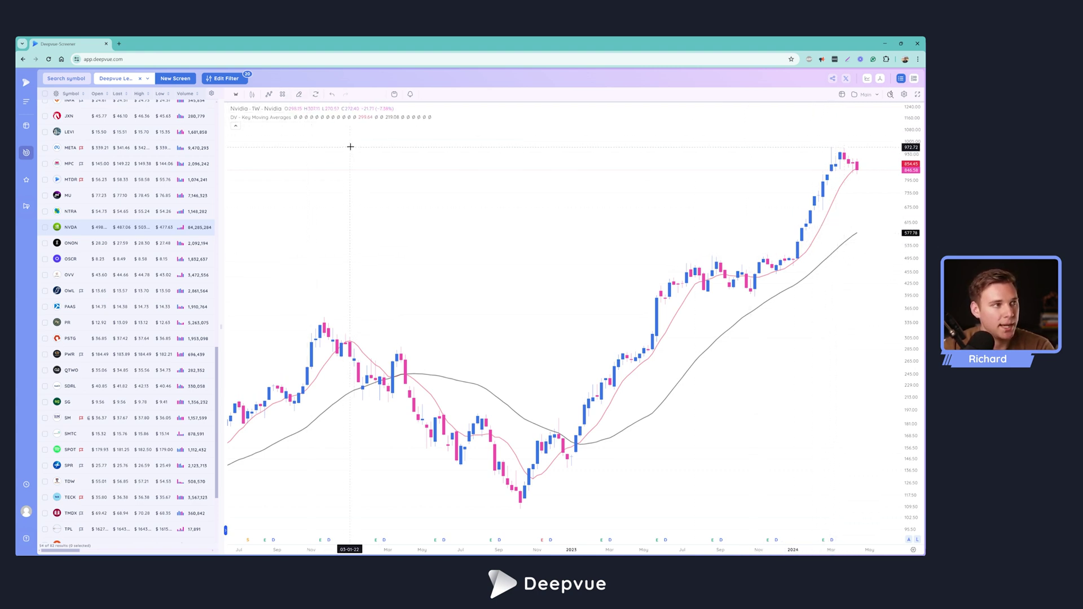
pyautogui.click(235, 95)
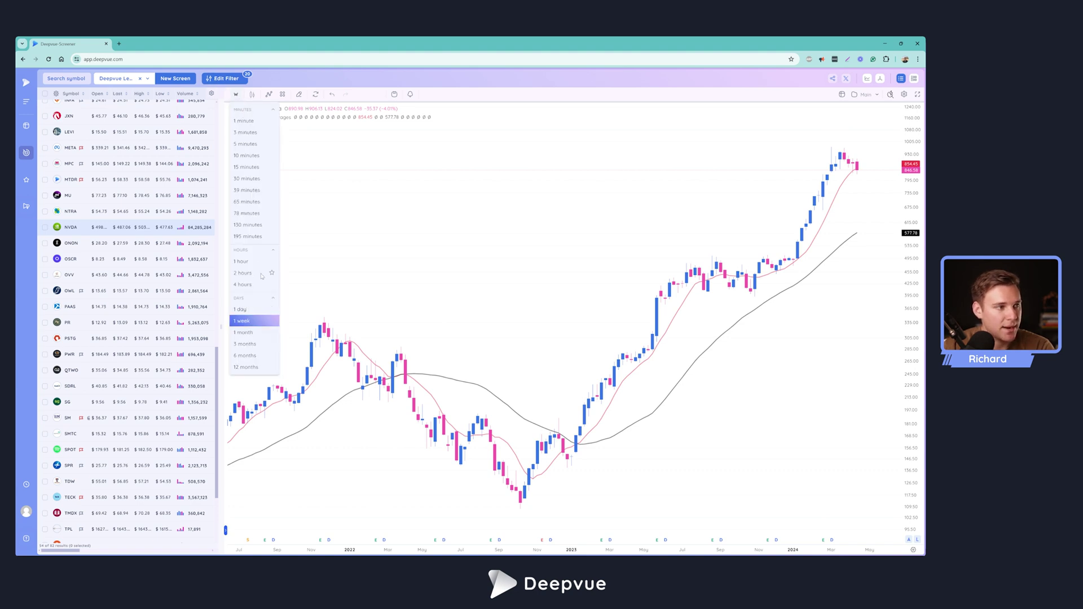
pyautogui.click(272, 309)
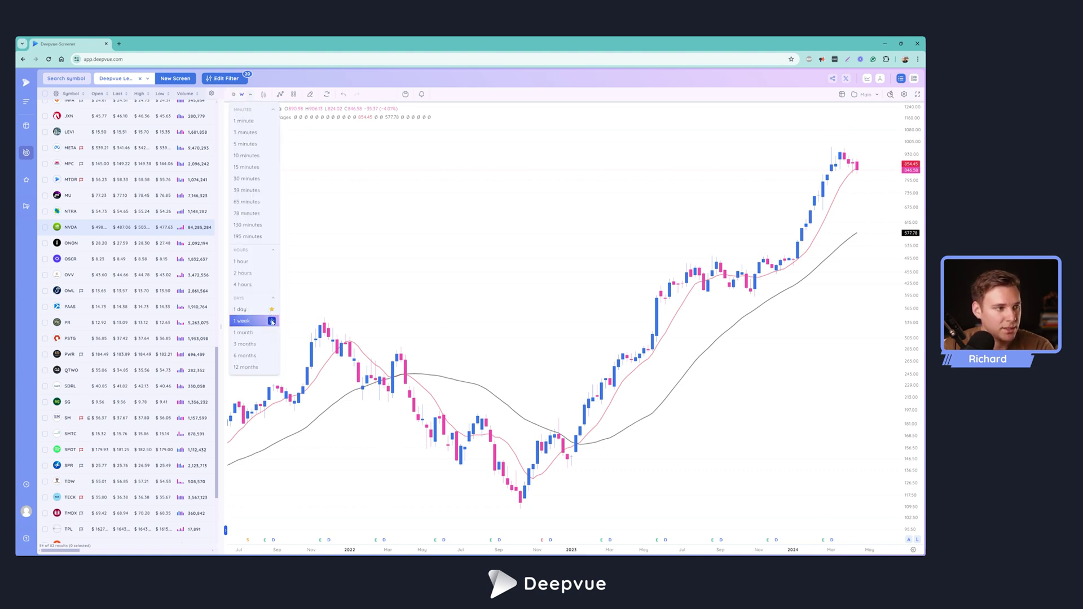
pyautogui.click(307, 164)
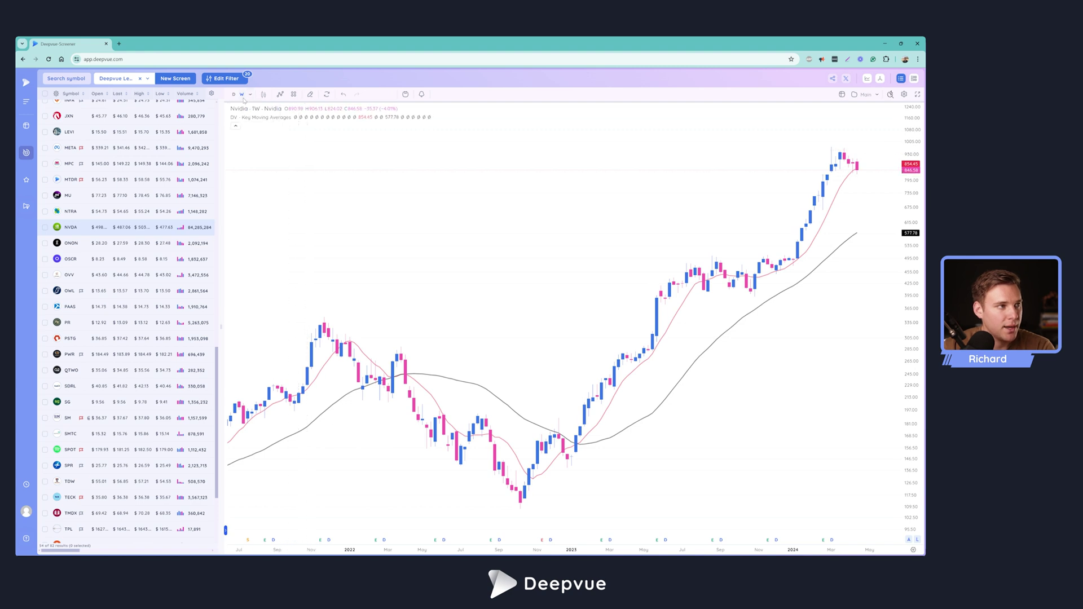
# - Switch the chart to the favorite daily interval and back to weekly, and look over the weekly averages
pyautogui.click(234, 94)
pyautogui.click(241, 95)
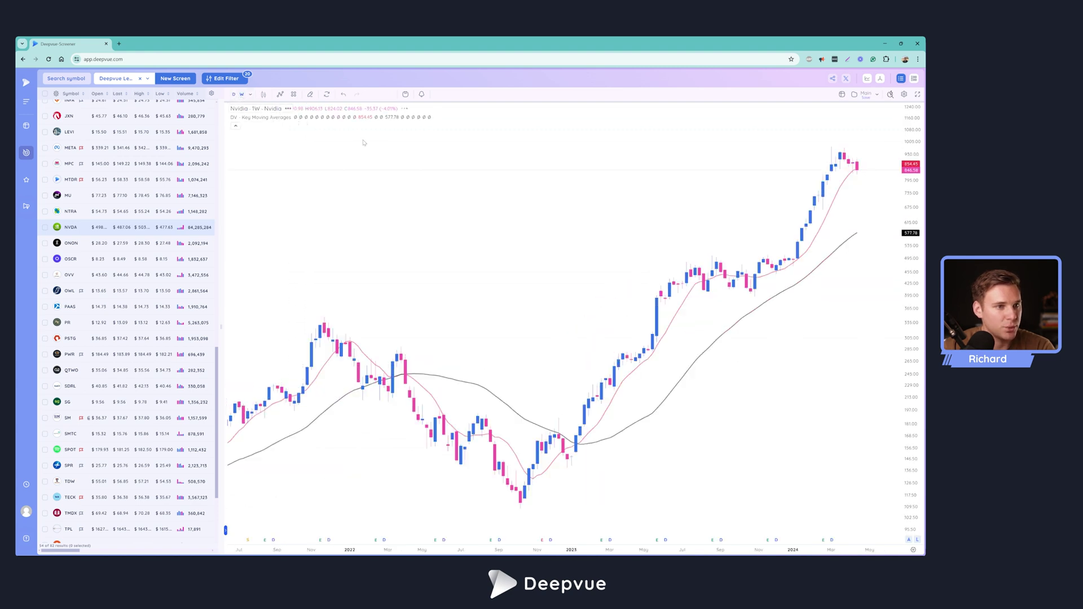
pyautogui.scroll(2, 645, 253)
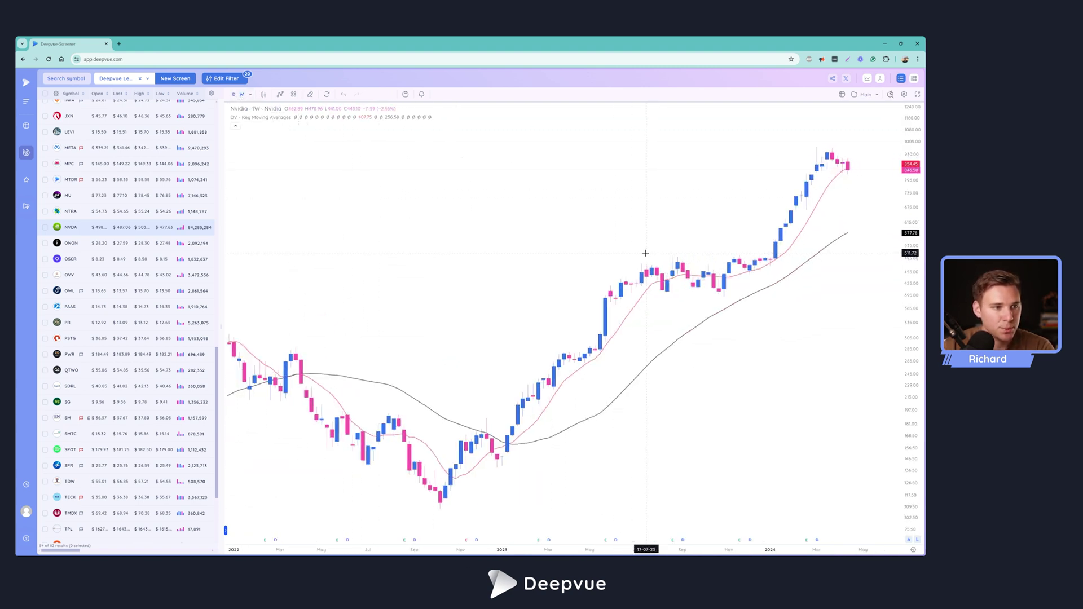
pyautogui.scroll(-2, 645, 254)
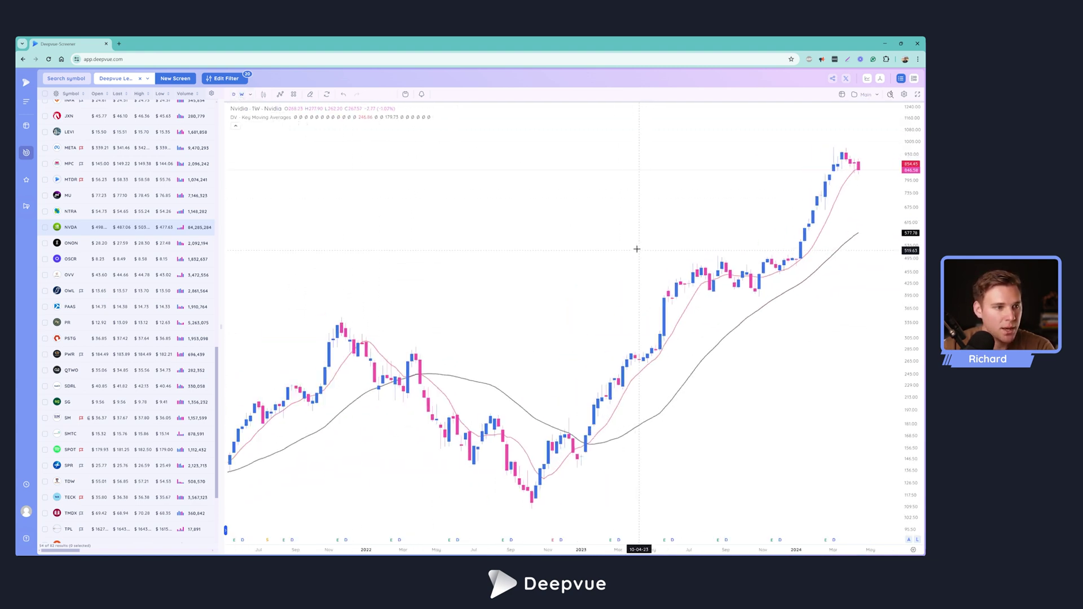
# - Search the indicators for "volum" and add the Volume indicator to the weekly chart
pyautogui.click(280, 94)
pyautogui.write('volum')
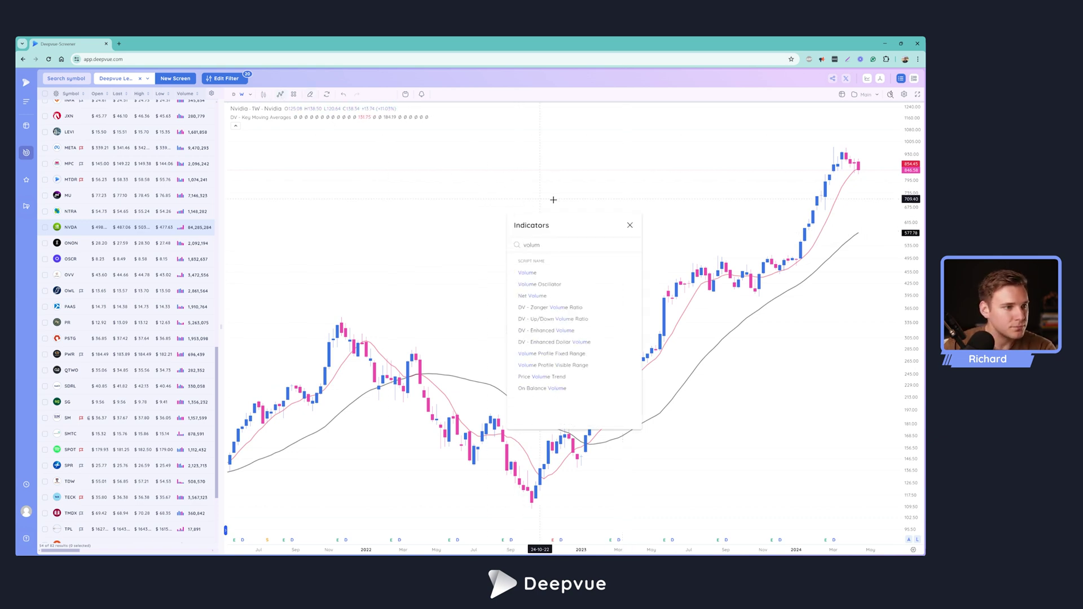
pyautogui.click(549, 273)
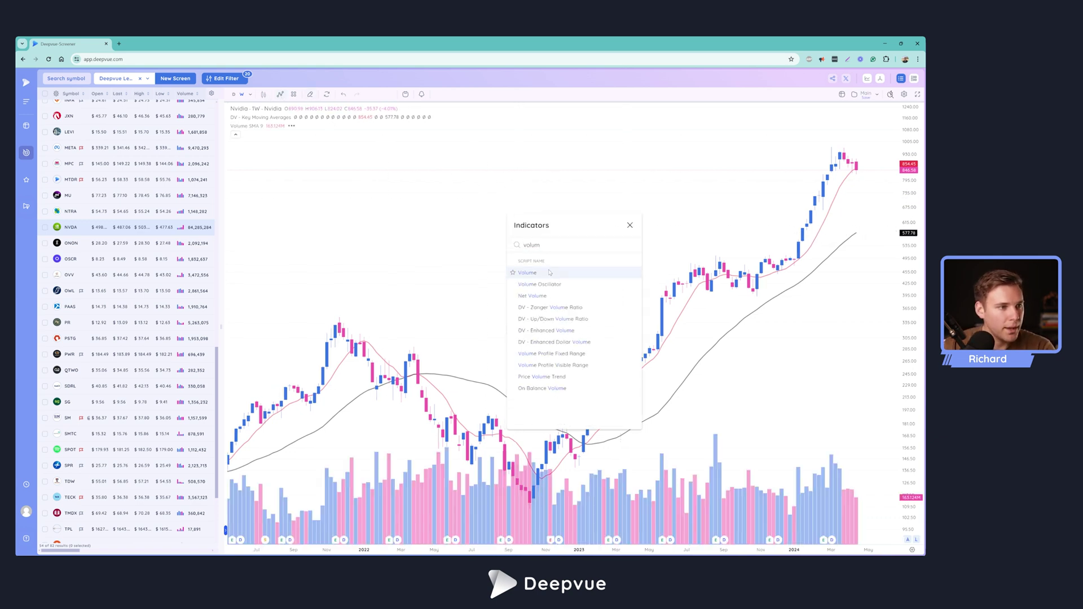
pyautogui.click(630, 226)
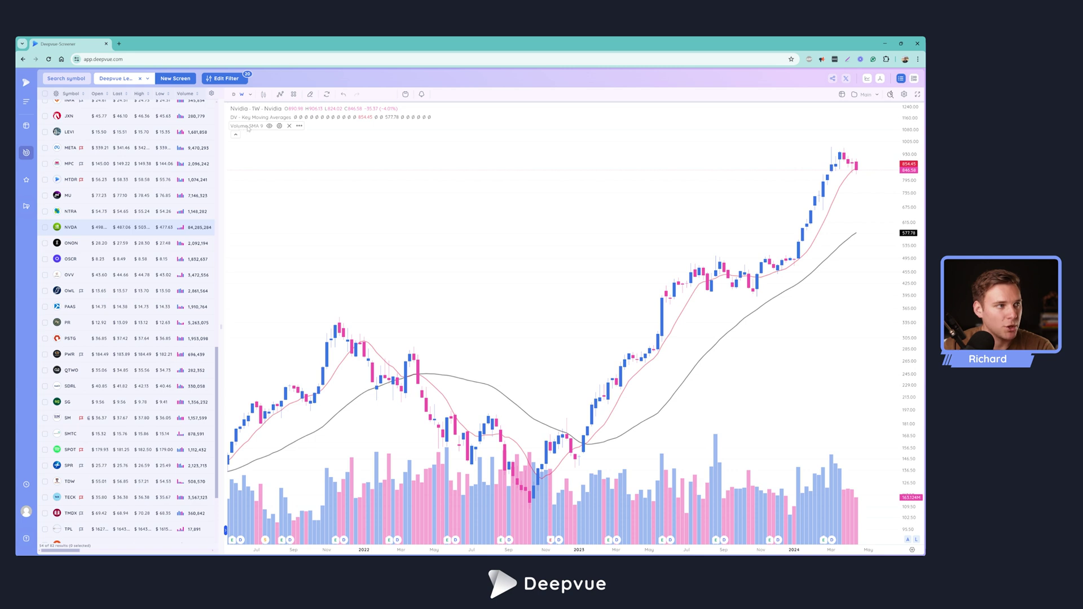
# - Move the Volume indicator into a new pane below the price chart and shrink that pane to a narrow strip
pyautogui.click(299, 126)
pyautogui.moveTo(342, 180)
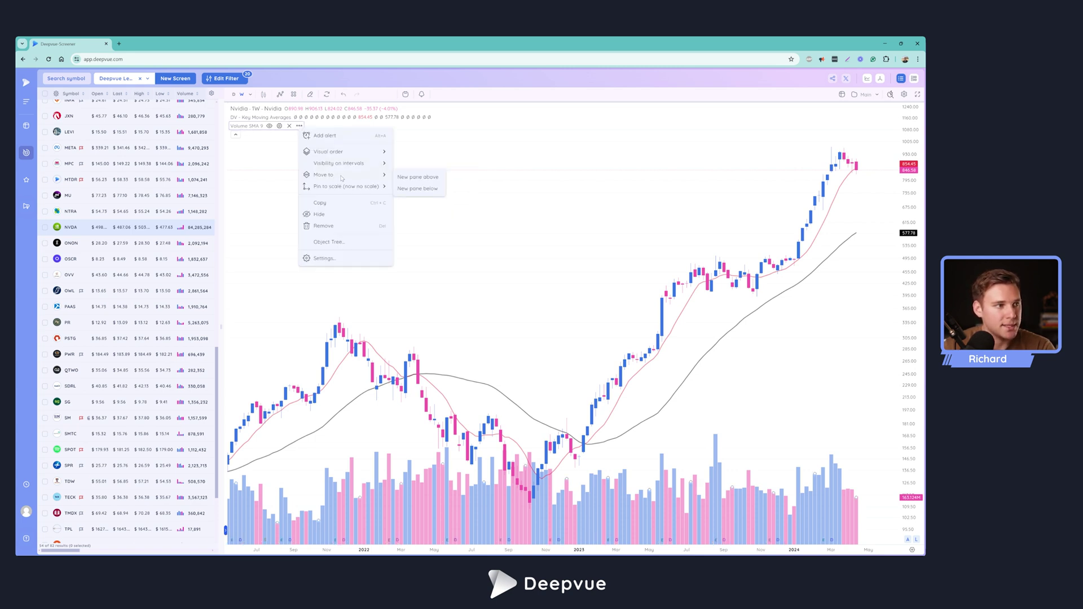
pyautogui.click(409, 188)
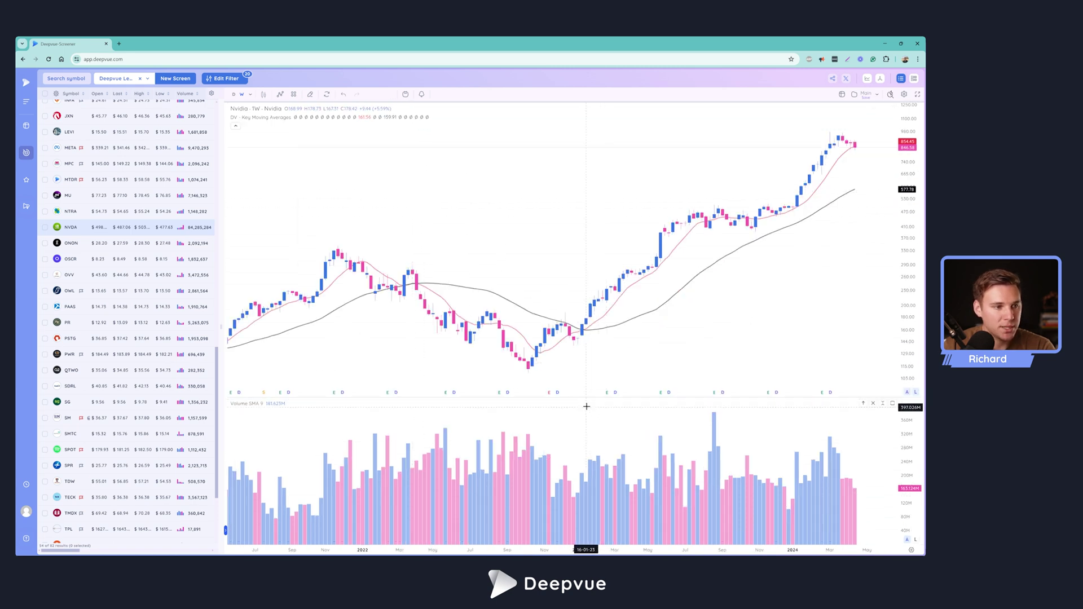
pyautogui.moveTo(582, 398); pyautogui.dragTo(599, 490)
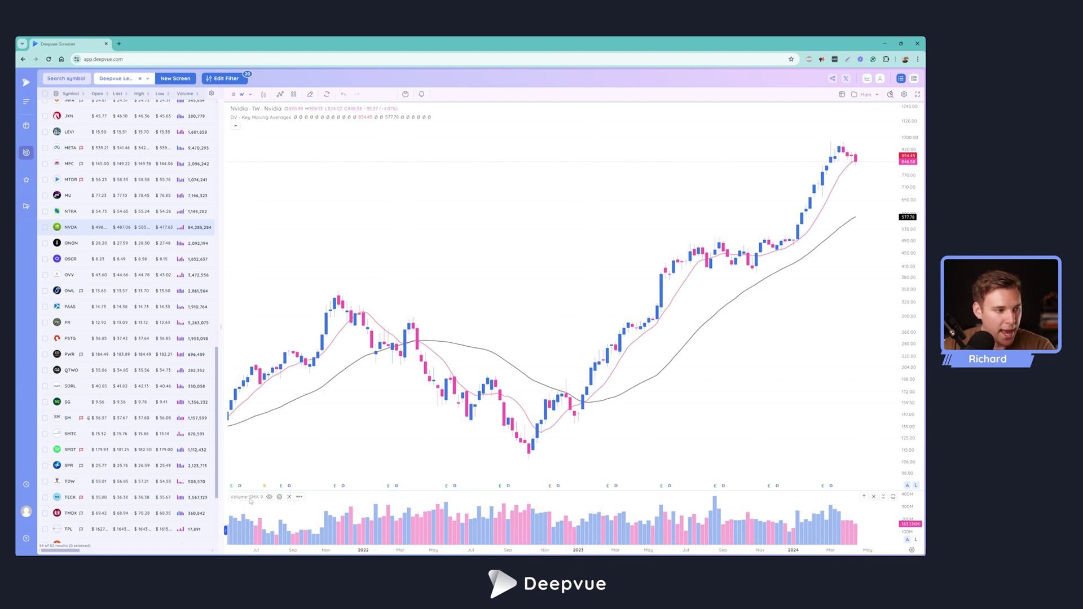
# - Enable the Volume MA in the Volume indicator's style settings and color it black
pyautogui.click(280, 497)
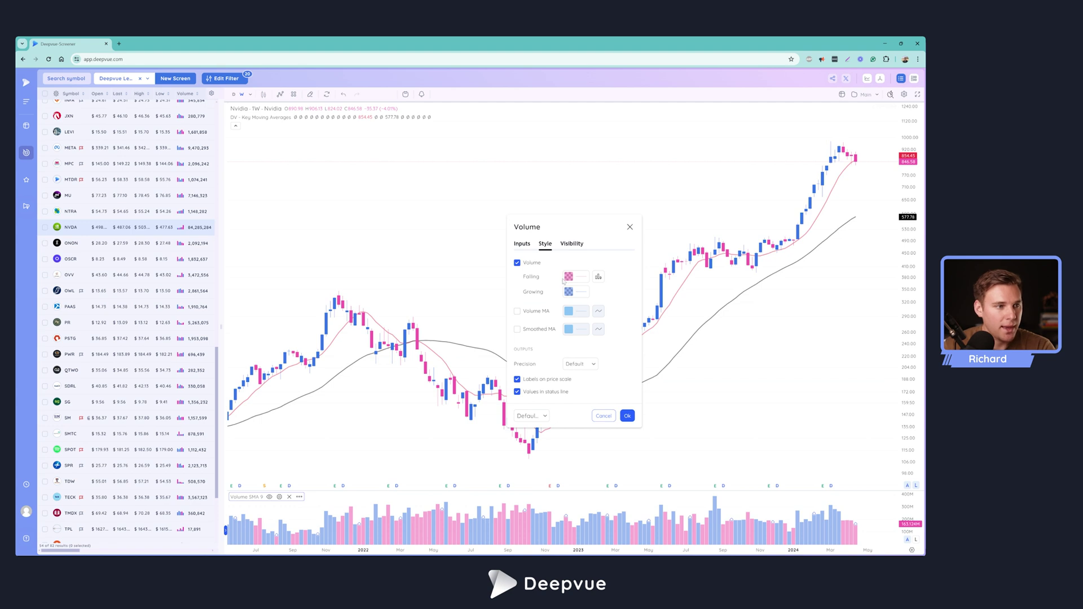
pyautogui.click(517, 312)
pyautogui.click(580, 316)
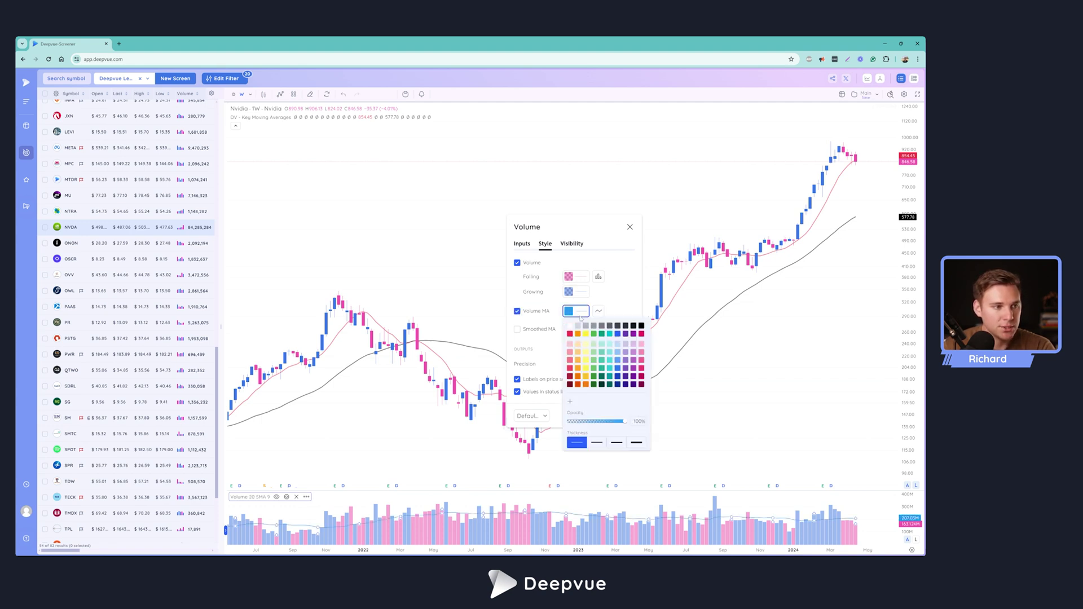
pyautogui.click(641, 326)
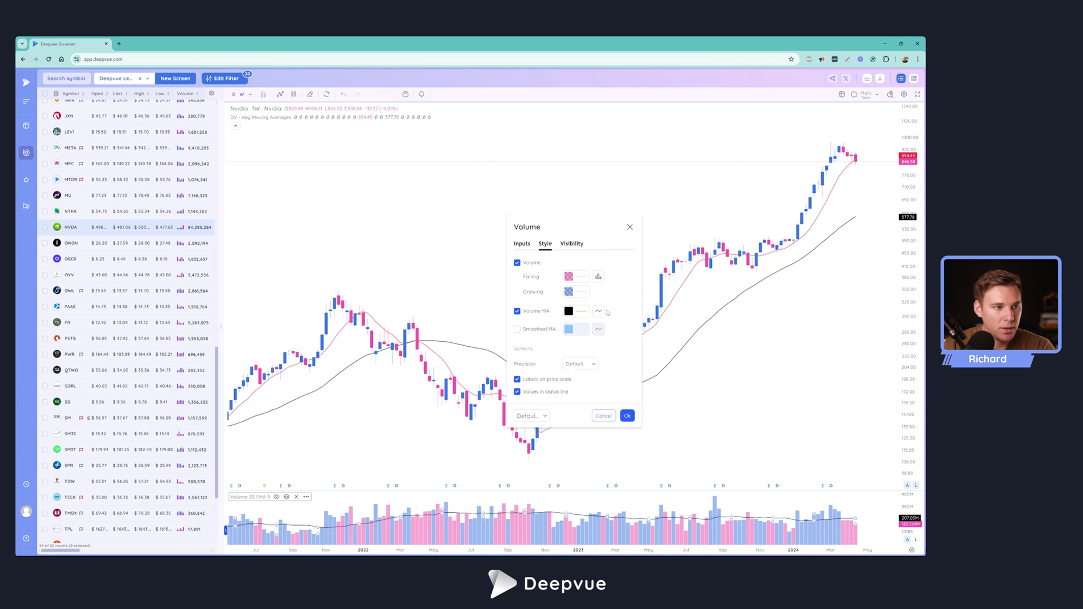
# - Try the Histogram and Area plot styles on the Volume MA and return it to Line
pyautogui.click(598, 312)
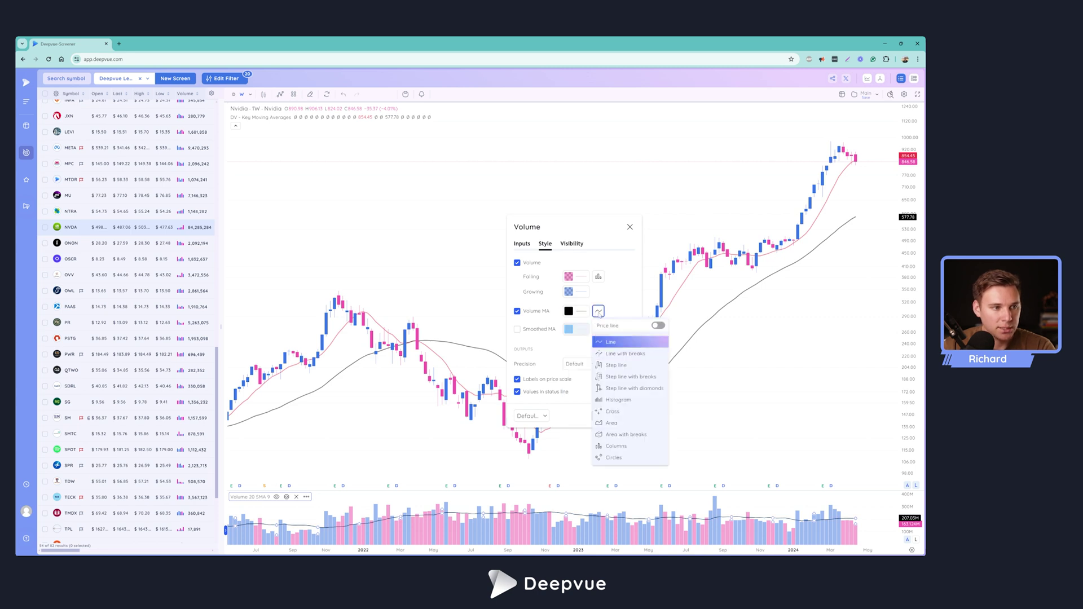
pyautogui.click(618, 400)
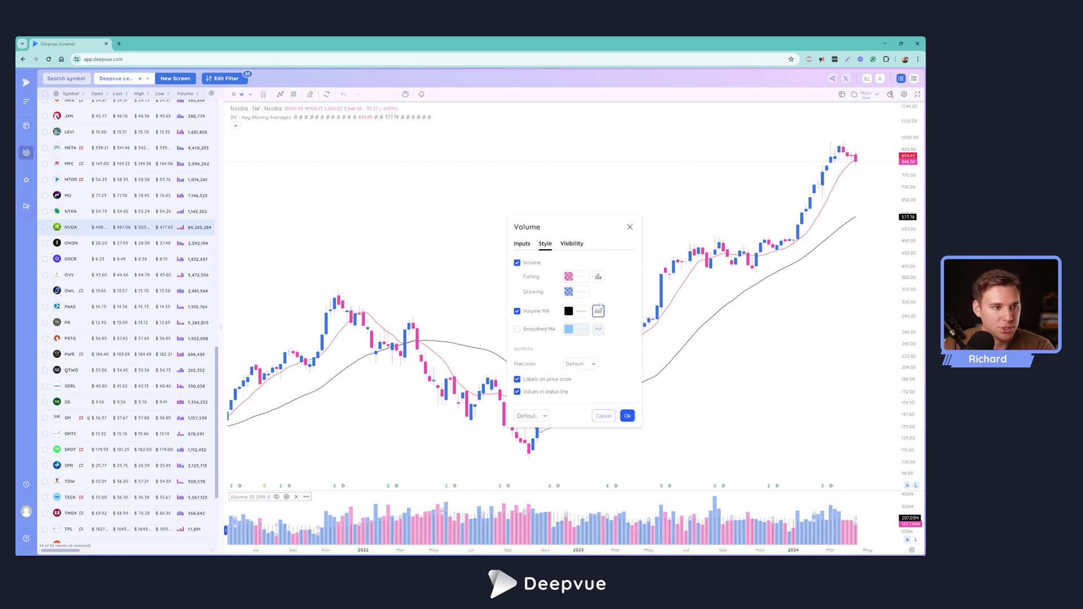
pyautogui.click(598, 312)
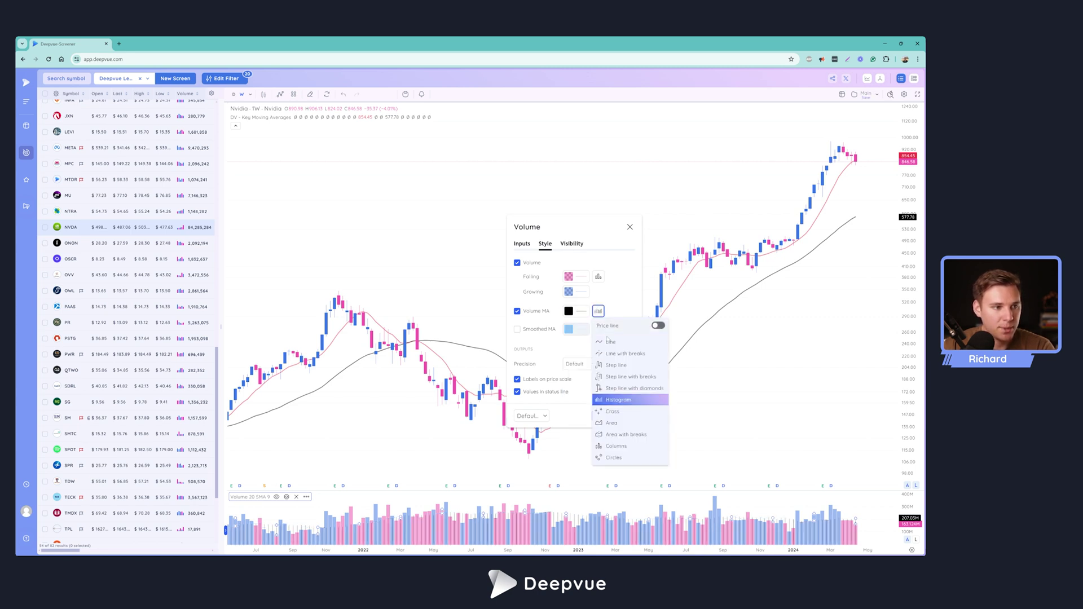
pyautogui.click(627, 426)
pyautogui.click(598, 311)
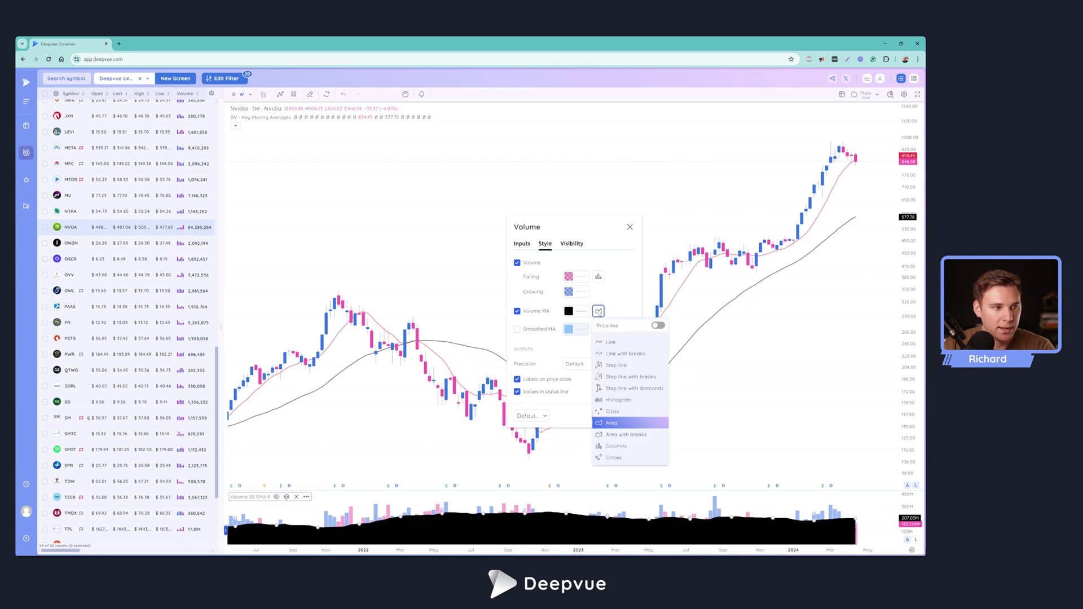
pyautogui.click(618, 327)
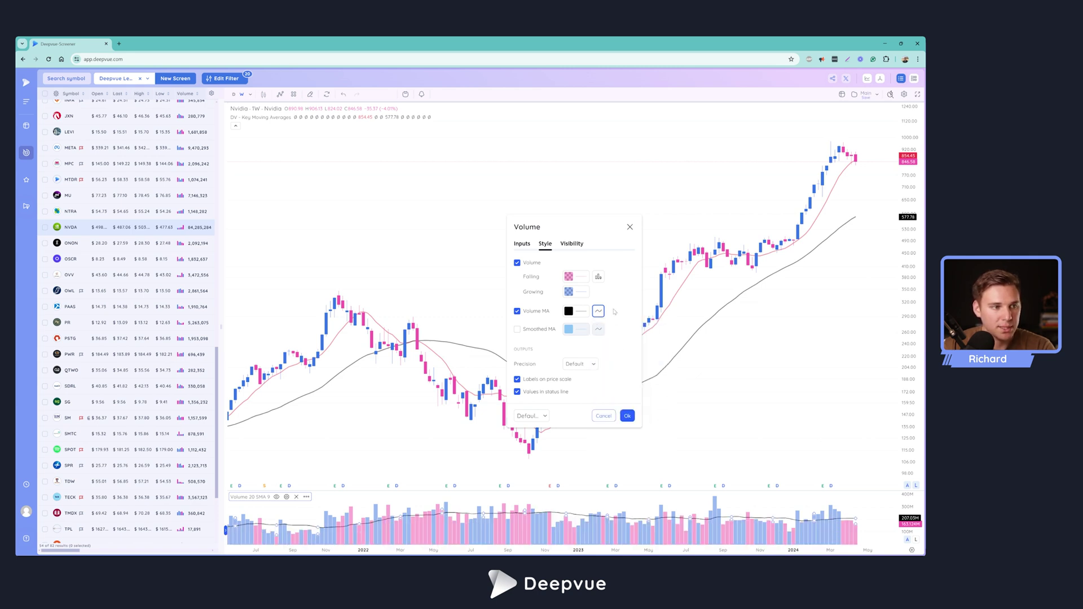
# - Set the Volume indicator's smoothing length to 1, review its interval visibility options, and apply the settings
pyautogui.click(523, 252)
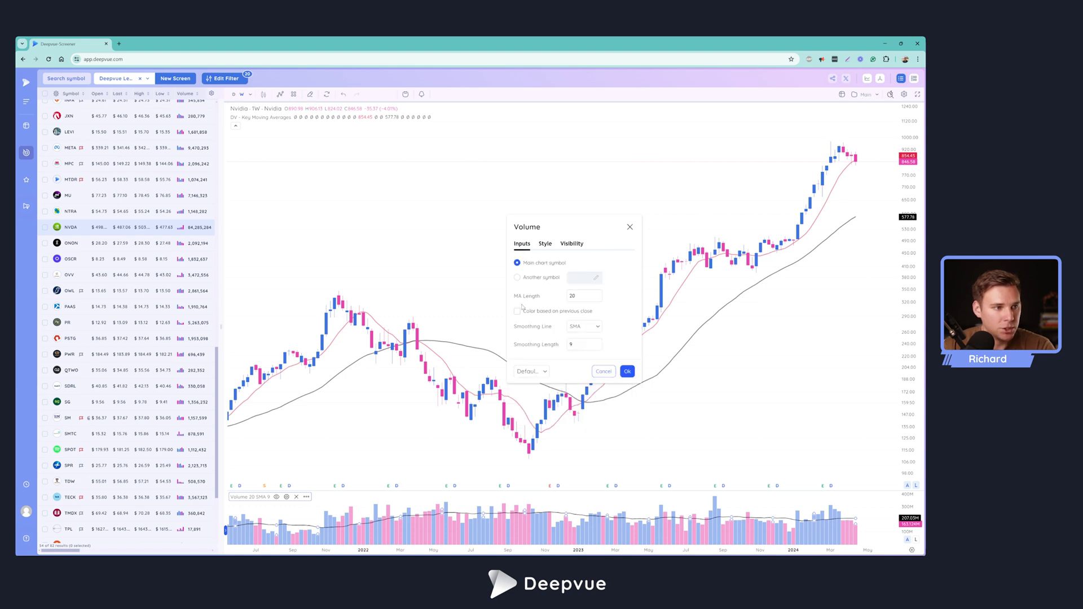
pyautogui.click(560, 295)
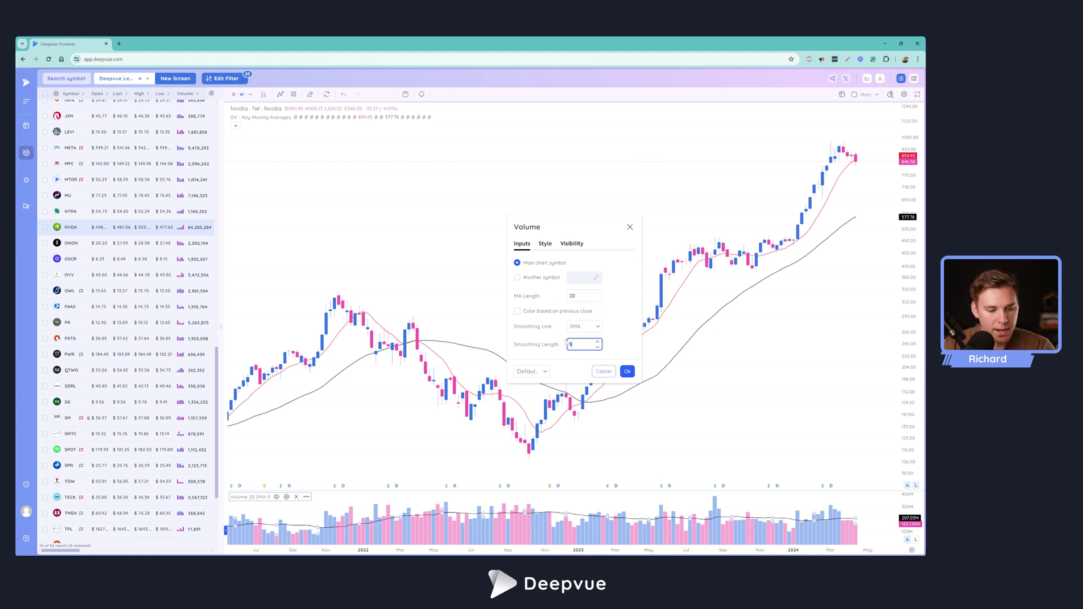
pyautogui.click(612, 338)
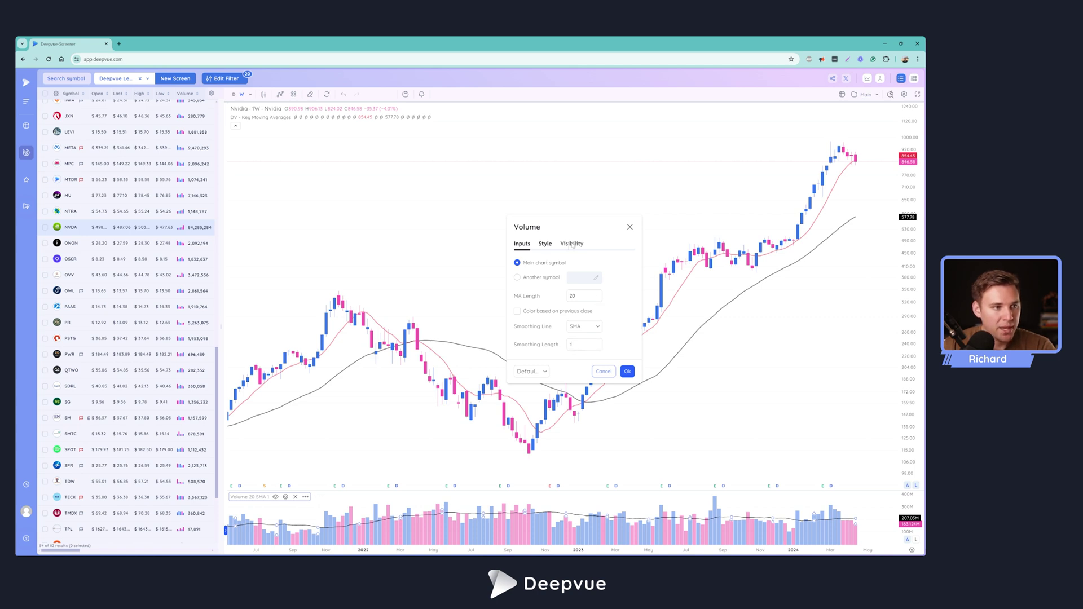
pyautogui.click(571, 243)
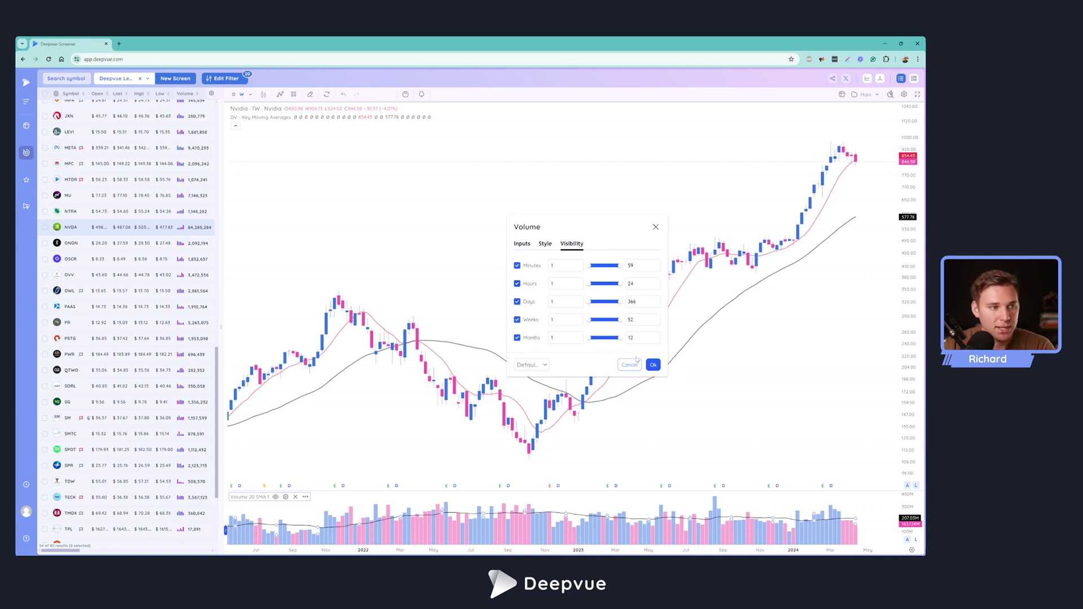
pyautogui.click(652, 365)
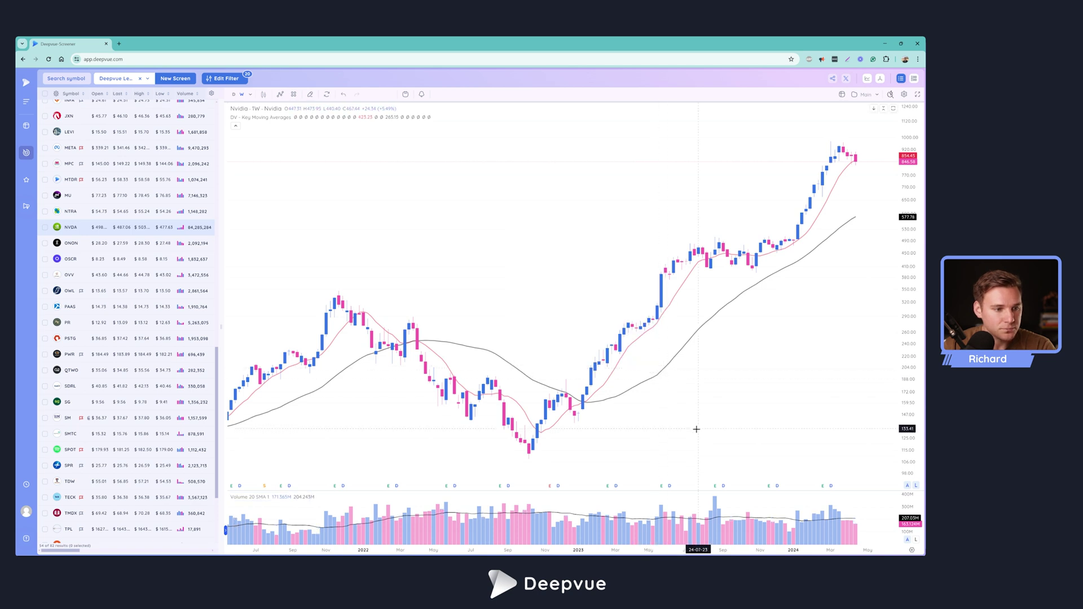
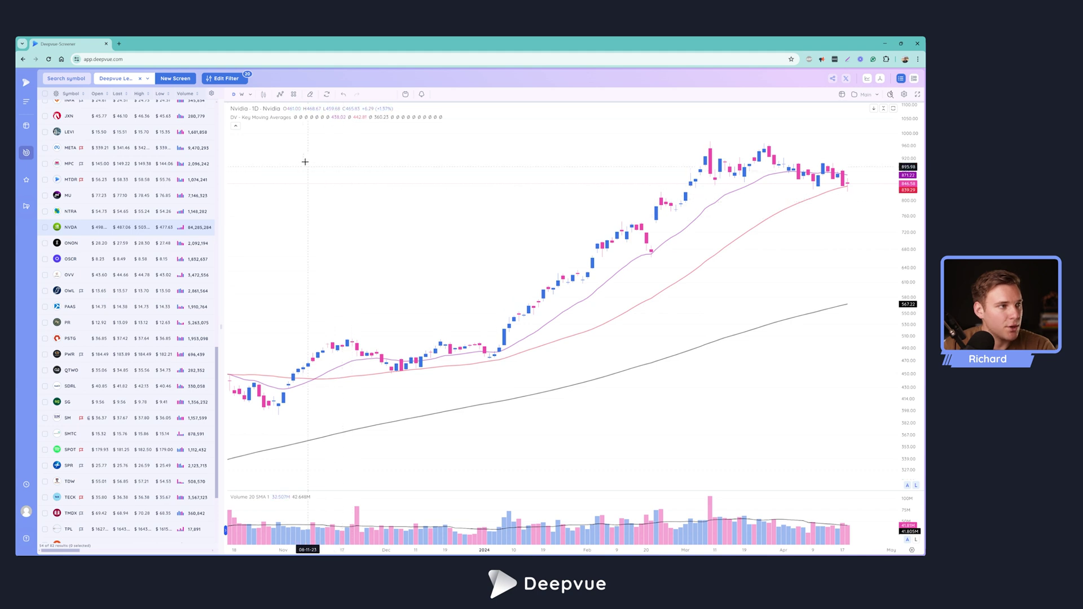
# - Search the indicators for "DV" and add DV - Relative Strength Line to the daily Nvidia chart
pyautogui.click(280, 95)
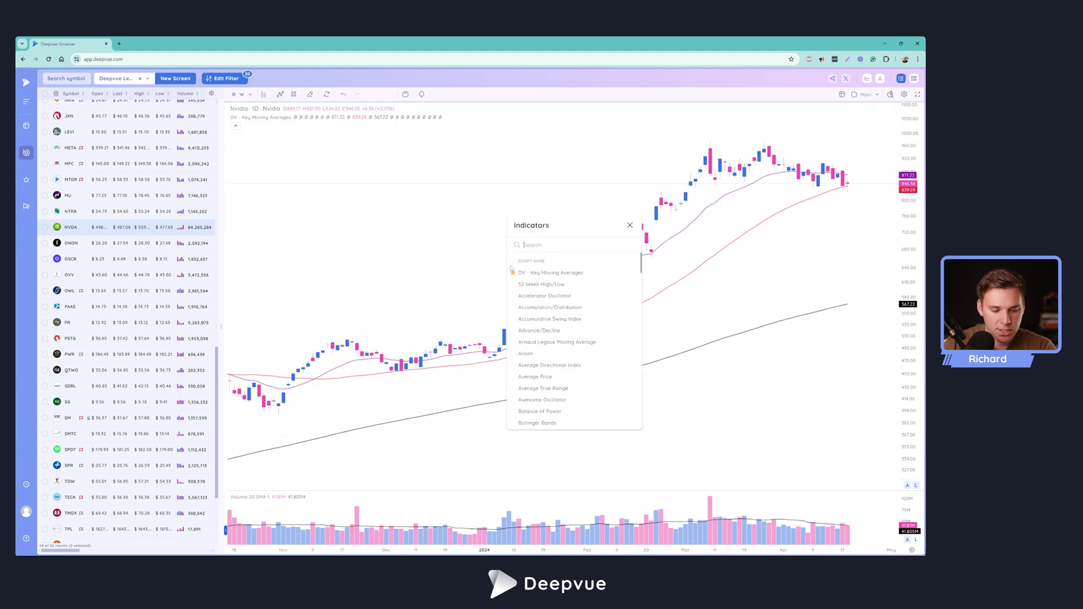
pyautogui.write('DV')
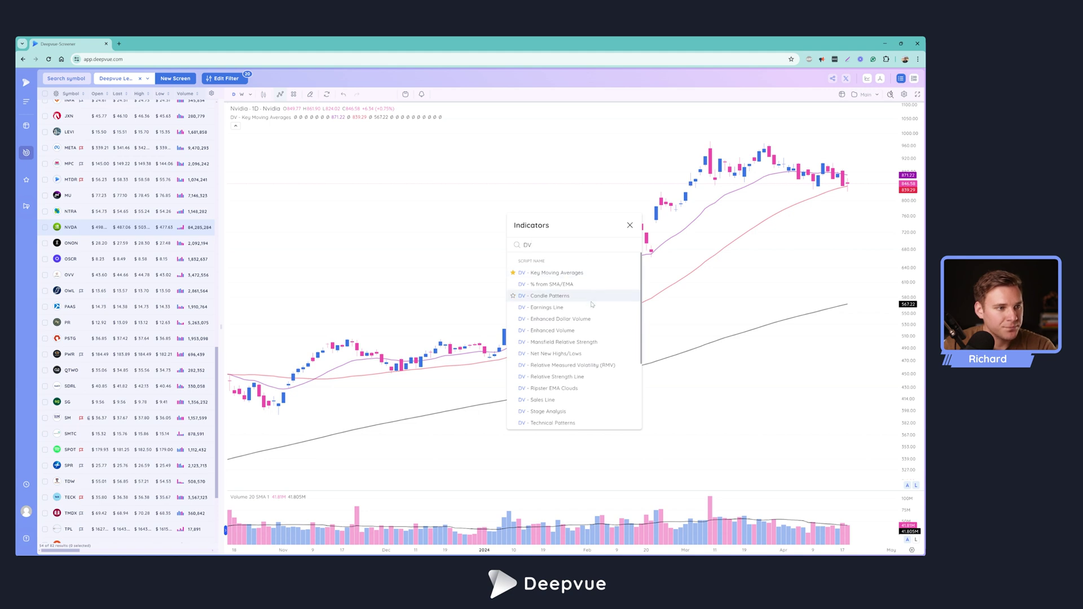
pyautogui.click(567, 377)
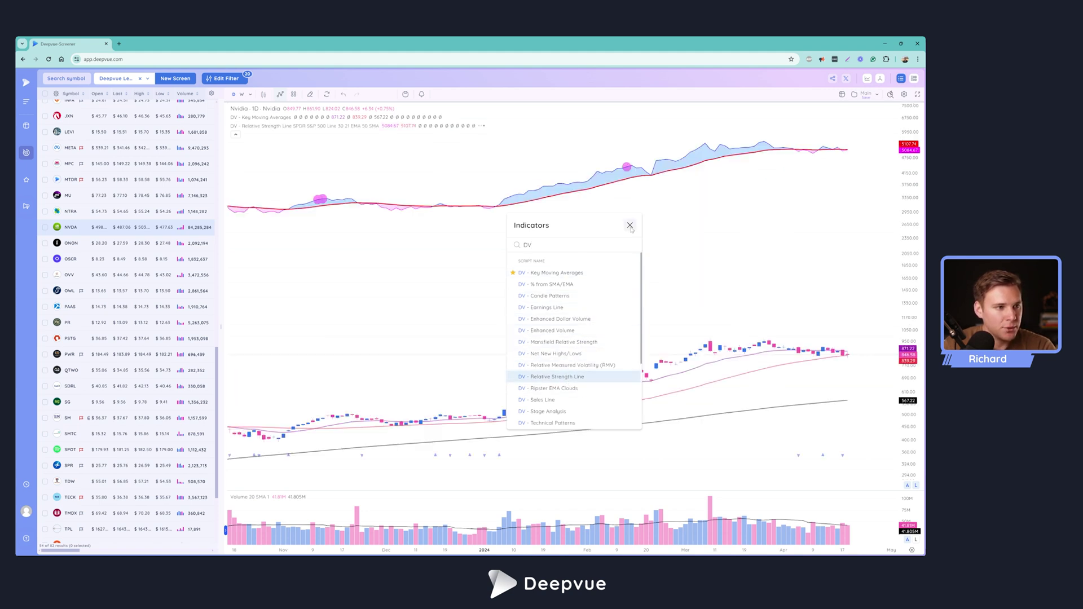
pyautogui.click(630, 226)
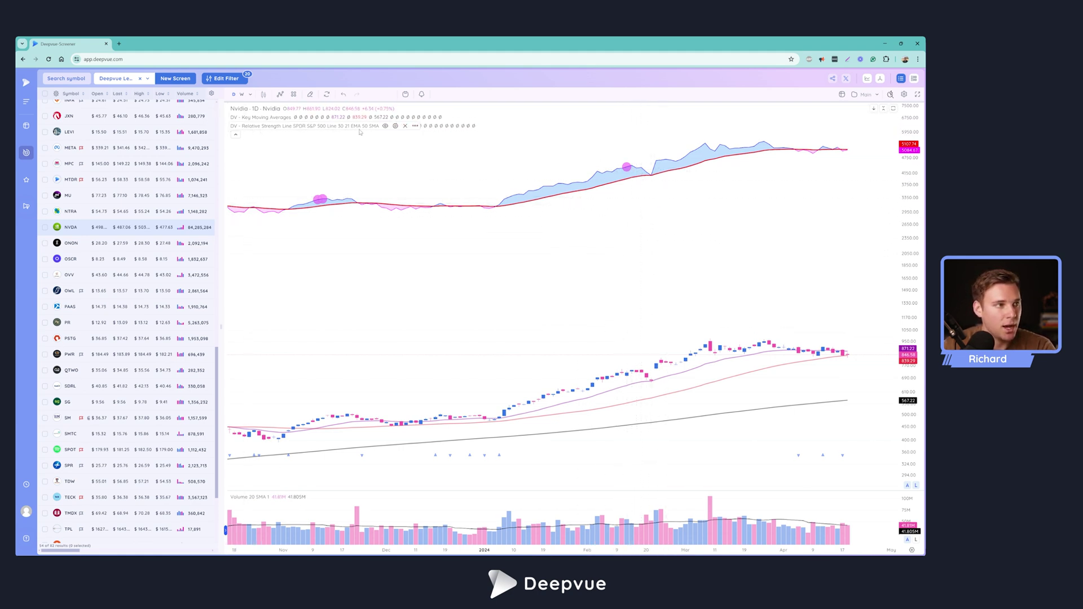
# - Move DV - Relative Strength Line into a new pane above the price chart and reduce that pane's height
pyautogui.click(416, 125)
pyautogui.moveTo(450, 182)
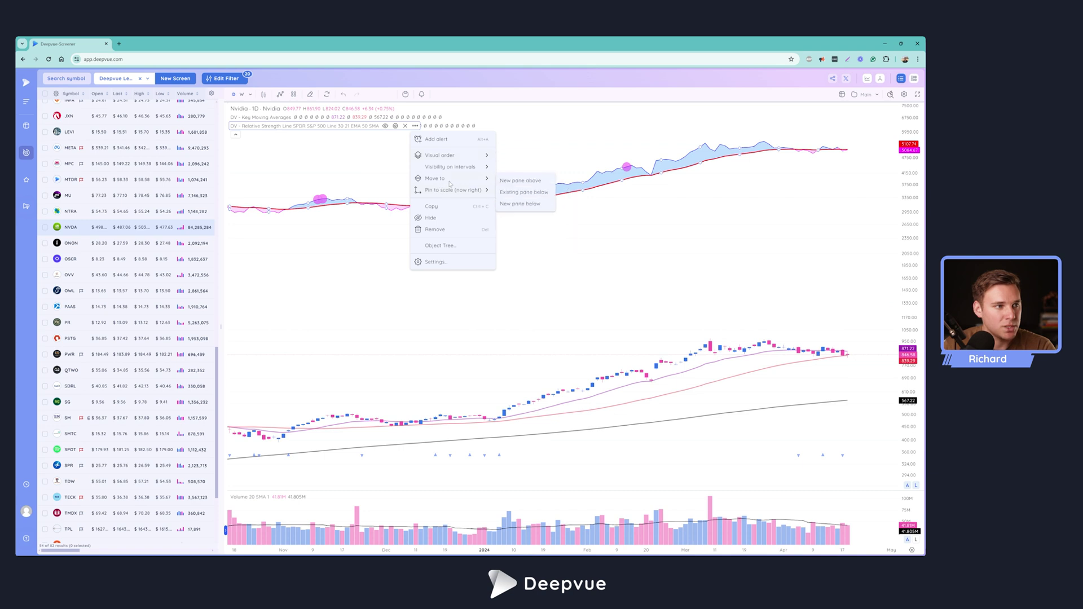
pyautogui.click(520, 182)
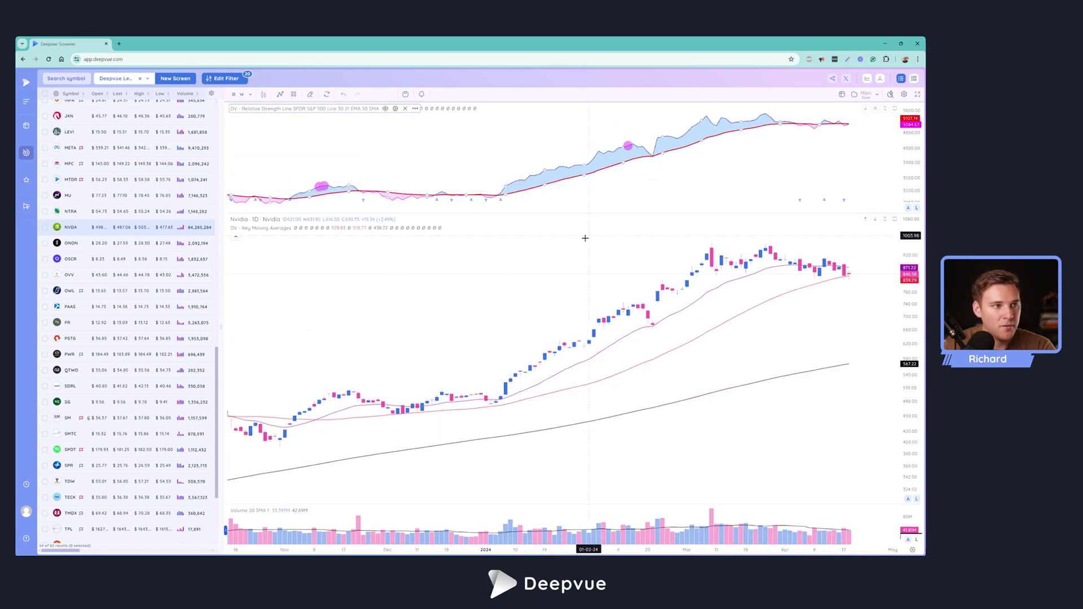
pyautogui.moveTo(569, 213); pyautogui.dragTo(568, 183)
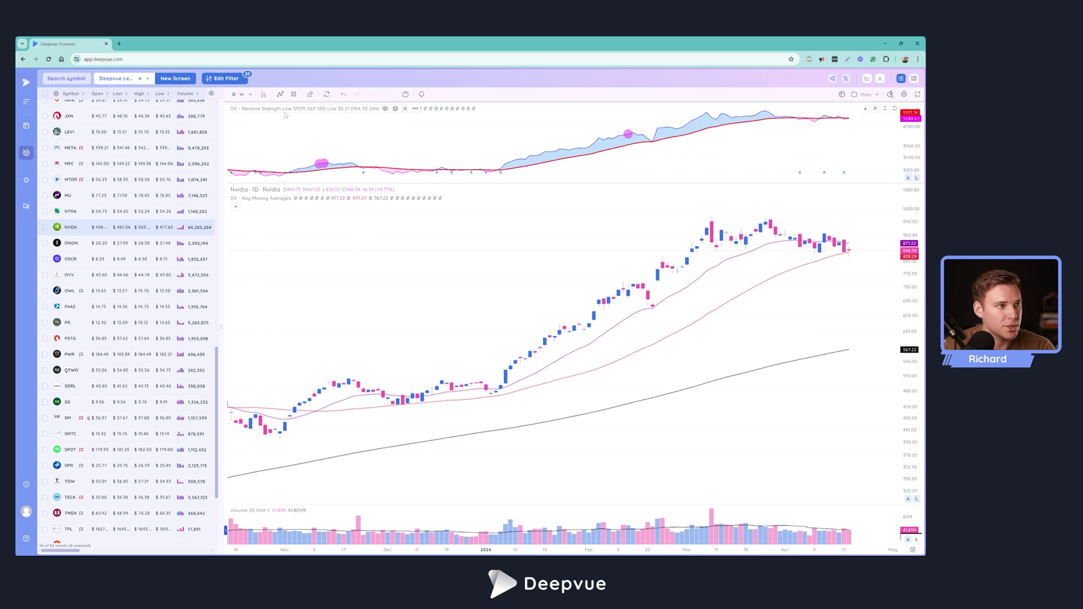
# - Move DV - Relative Strength Line back into the existing pane below, together with the price candles
pyautogui.click(415, 109)
pyautogui.moveTo(459, 160)
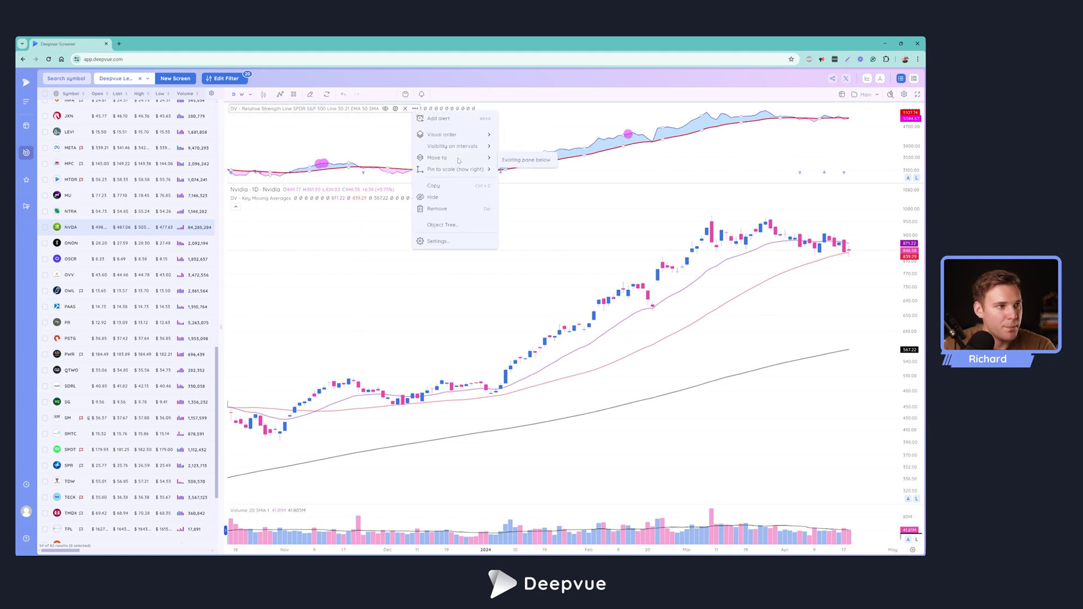
pyautogui.click(517, 160)
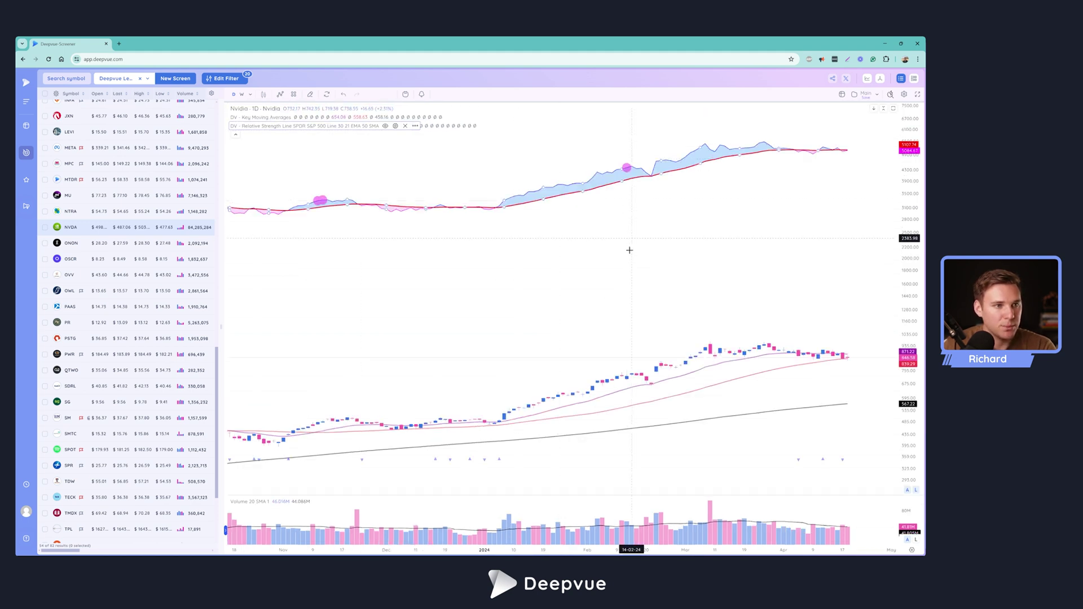
# - Pin DV - Relative Strength Line to a new right scale, separate from the price scale
pyautogui.click(416, 126)
pyautogui.moveTo(454, 176)
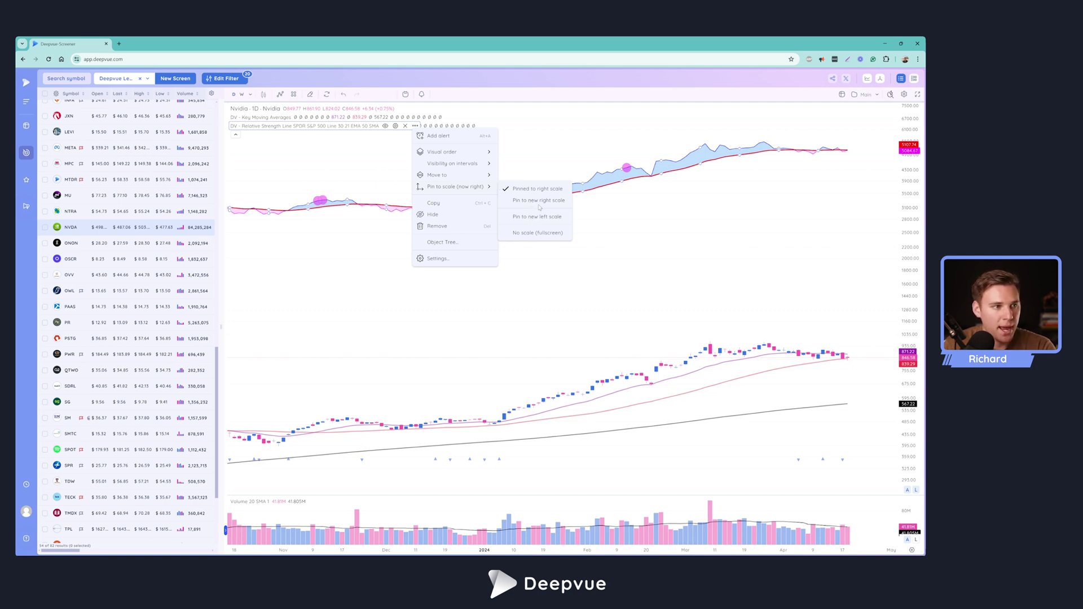
pyautogui.click(541, 202)
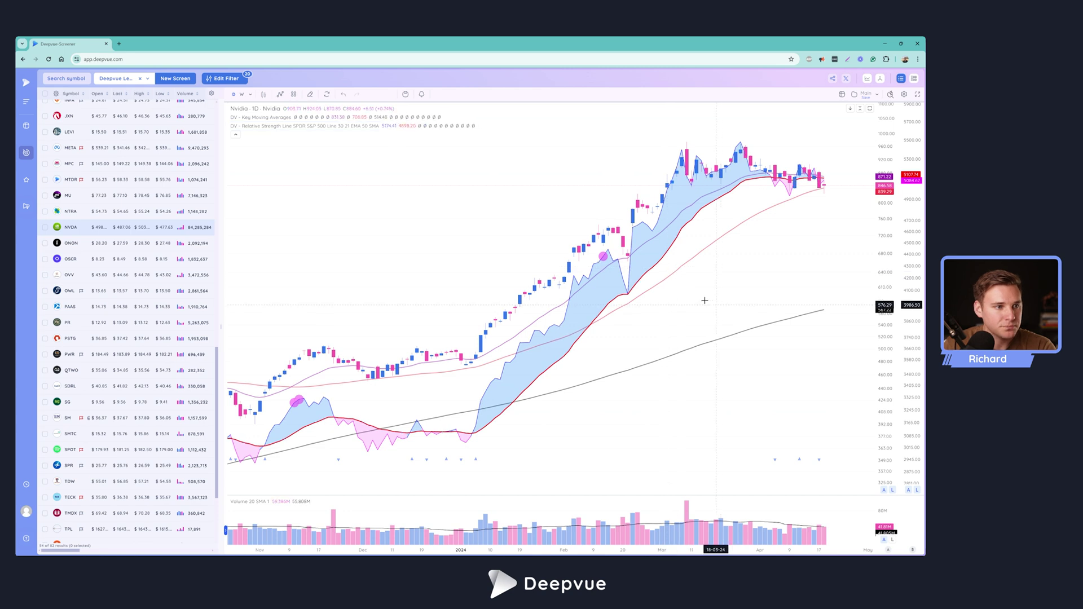
# - Compress the relative strength scale and shift the line down so it sits beneath the price candles
pyautogui.scroll(-3, 597, 249)
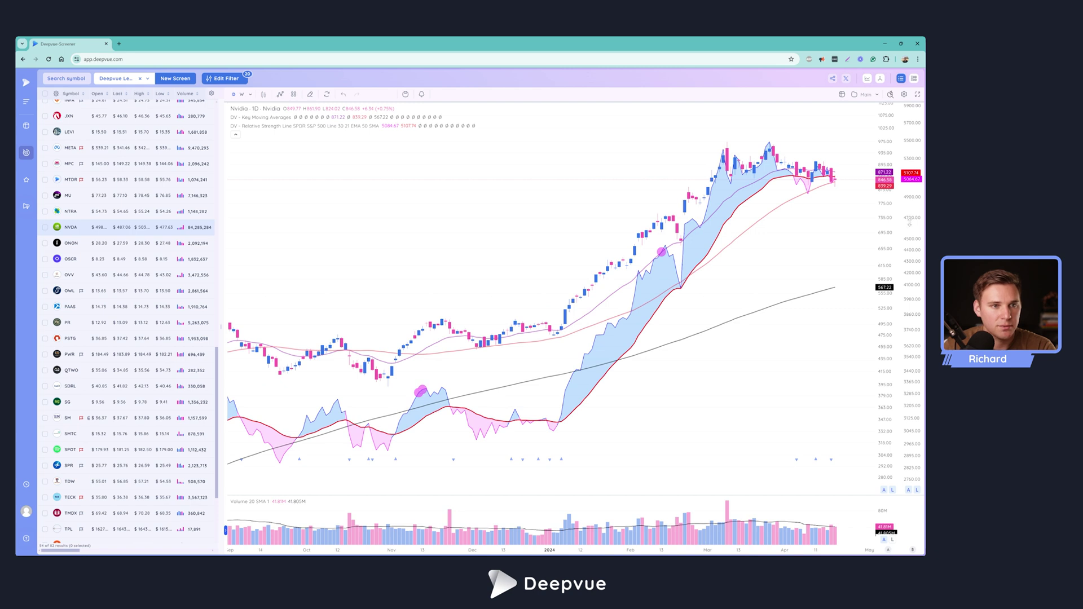
pyautogui.moveTo(909, 223); pyautogui.dragTo(910, 239)
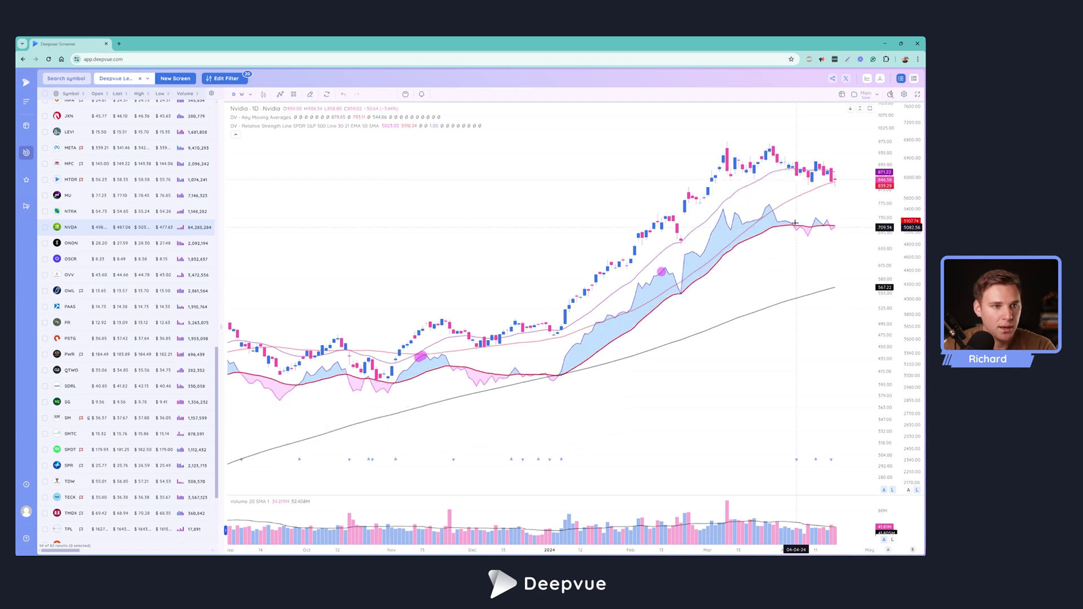
pyautogui.moveTo(795, 224); pyautogui.dragTo(798, 285)
pyautogui.scroll(-3, 796, 288)
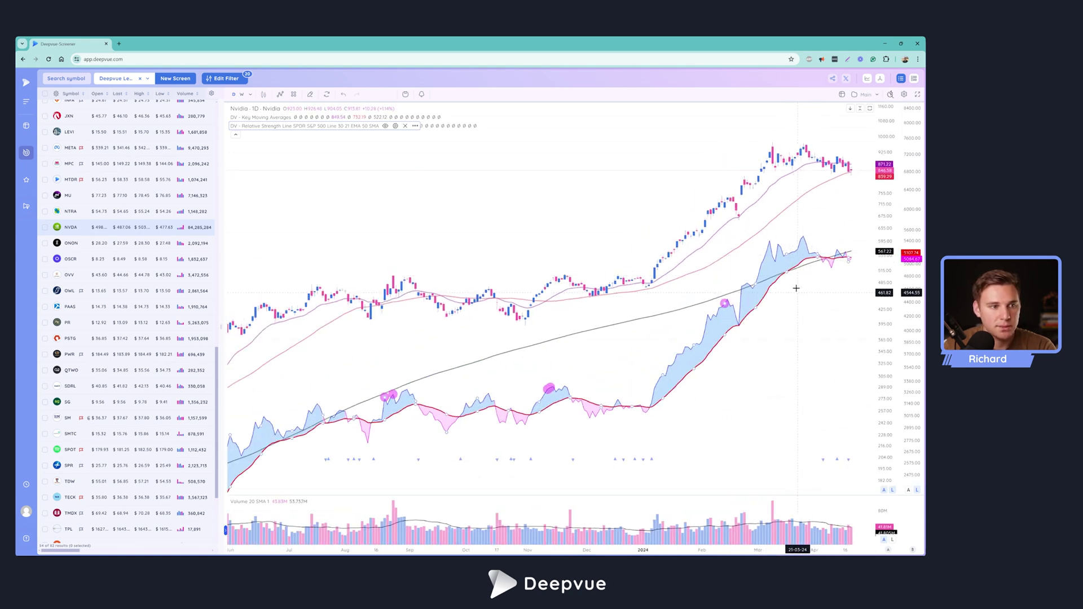
pyautogui.scroll(2, 796, 288)
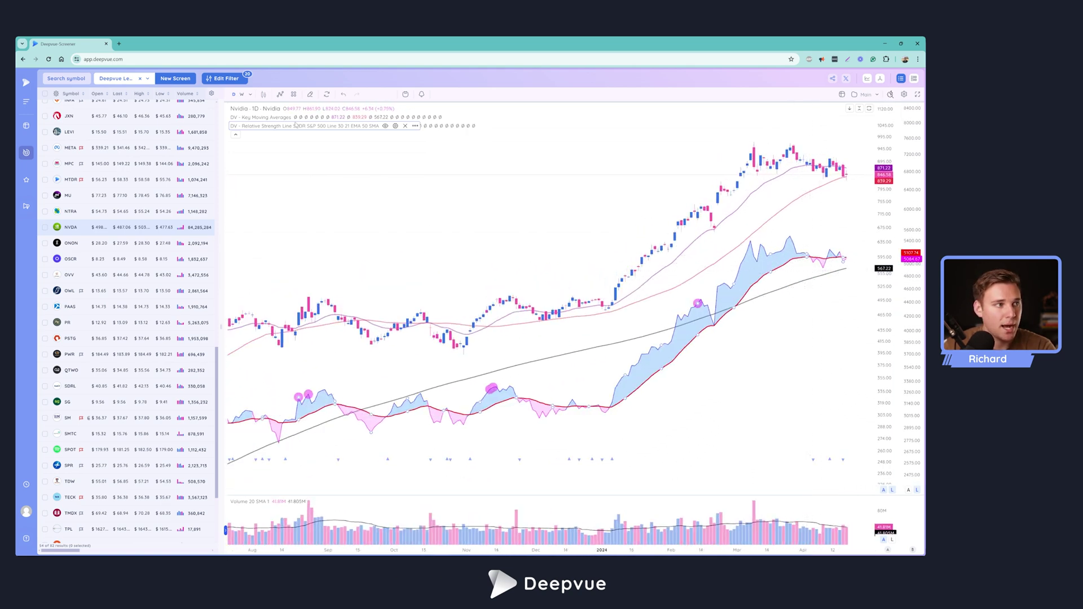
# - Move DV - Relative Strength Line out of the price pane into a new pane above
pyautogui.click(415, 126)
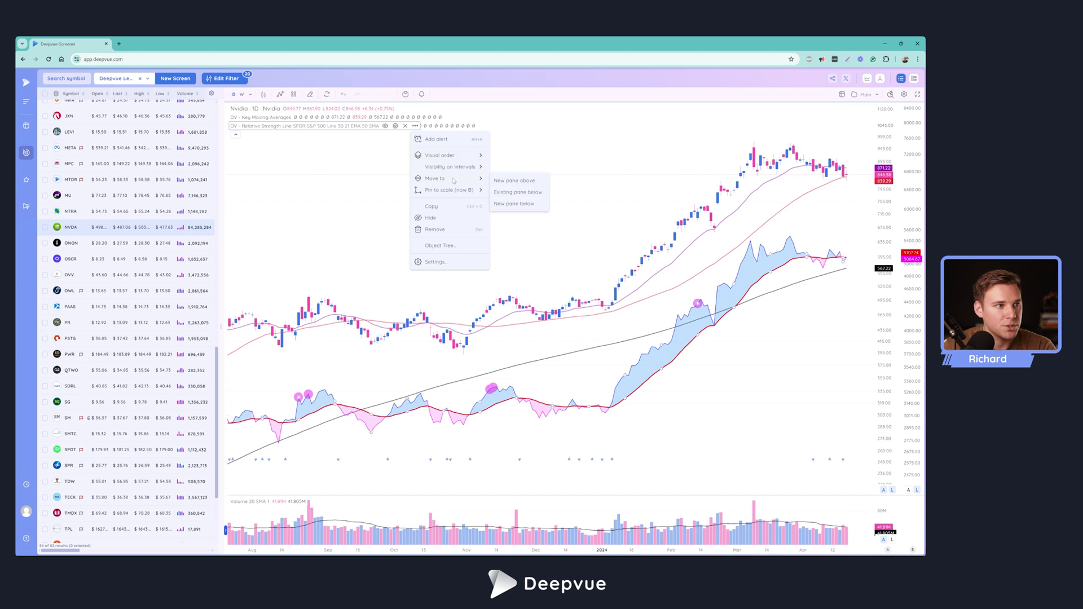
pyautogui.click(509, 182)
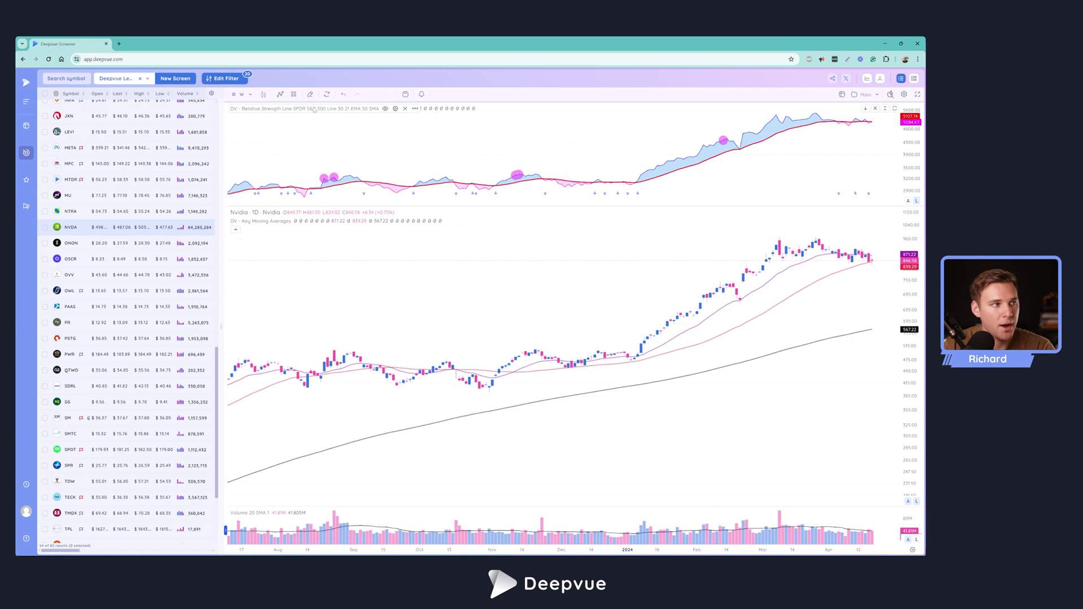
# - Try the Candlesticks plot type for DV - Relative Strength Line and set it back to Line
pyautogui.click(395, 108)
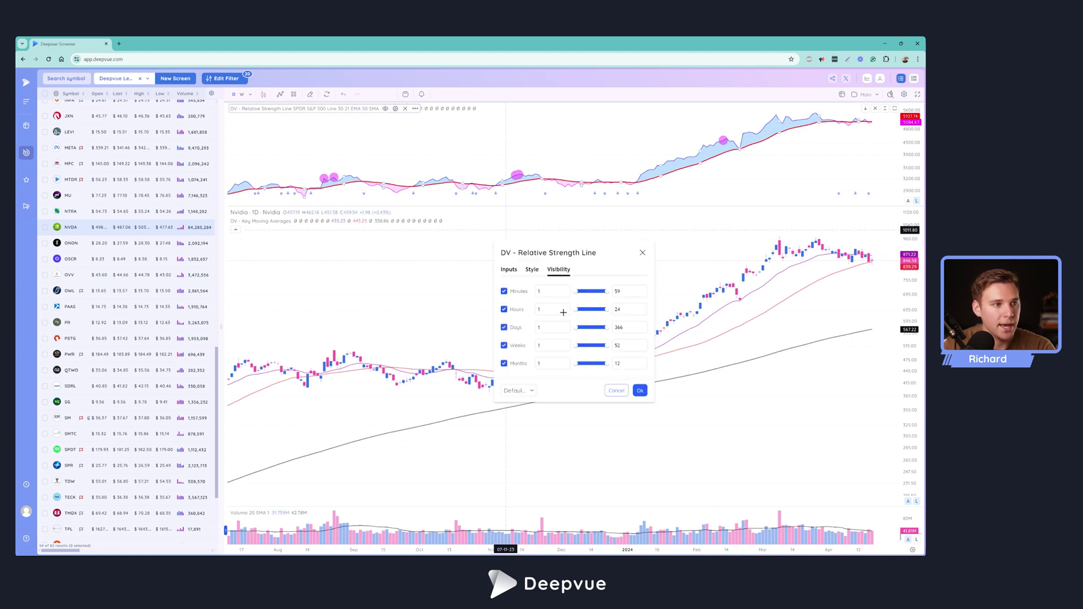
pyautogui.click(510, 270)
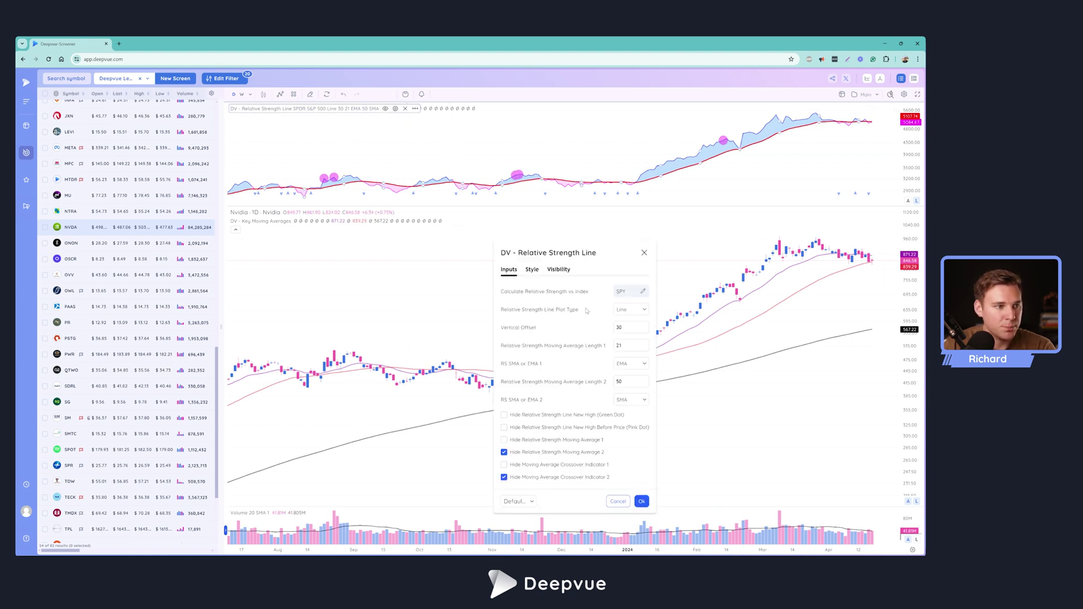
pyautogui.click(639, 312)
pyautogui.click(634, 336)
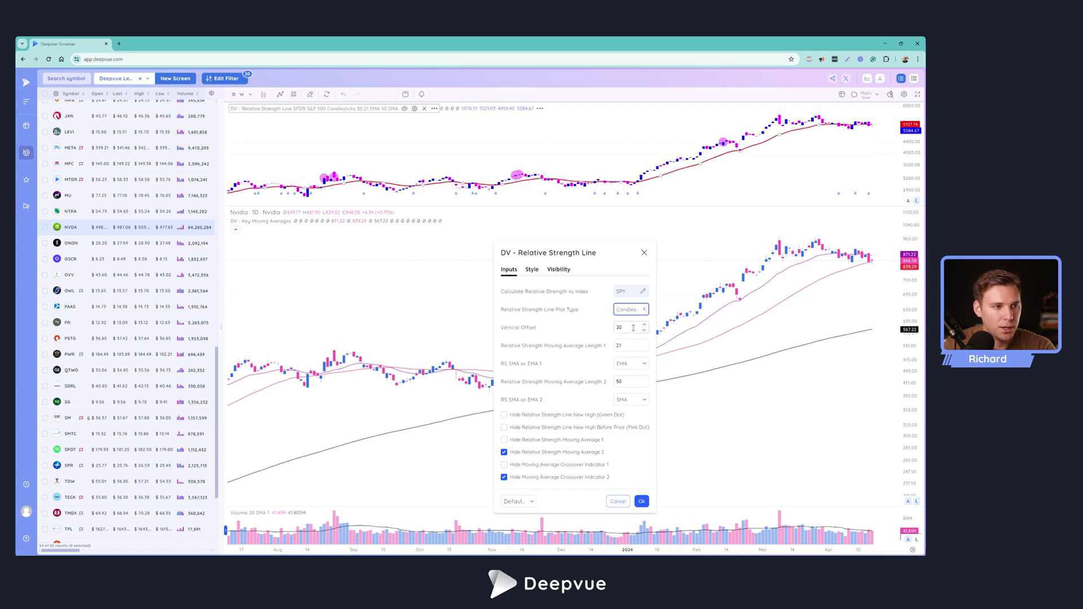
pyautogui.click(638, 314)
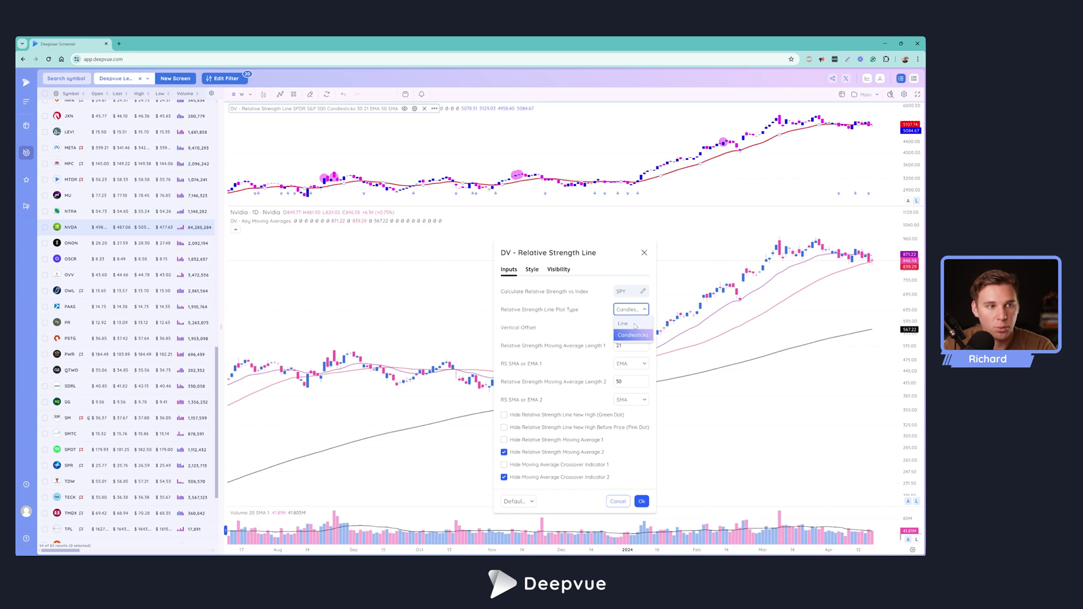
pyautogui.click(622, 324)
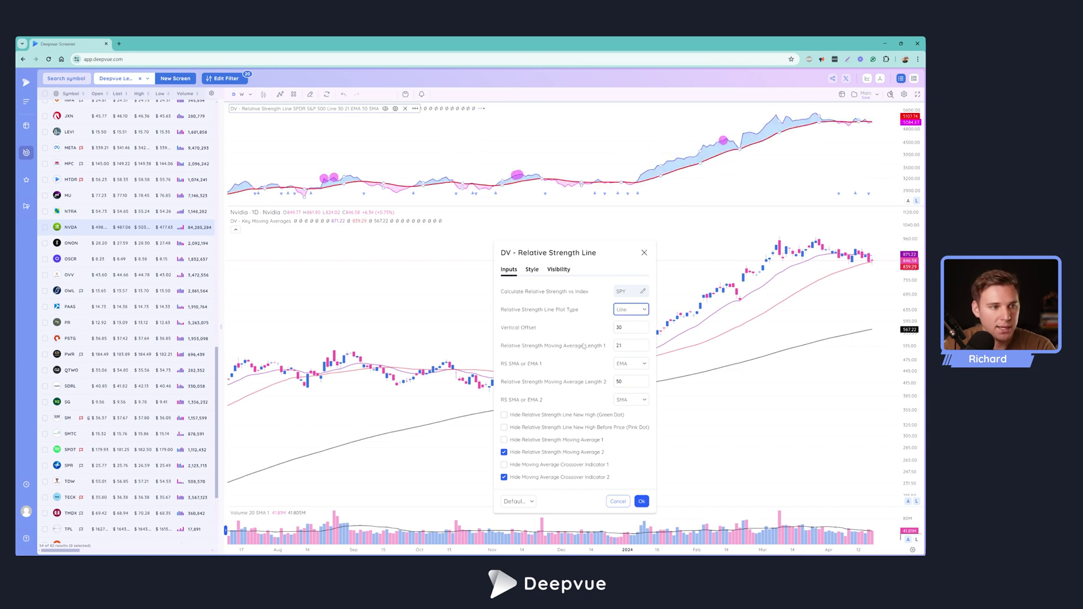
# - Review the moving average inputs, hide options and style settings of DV - Relative Strength Line, and close its settings
pyautogui.click(629, 345)
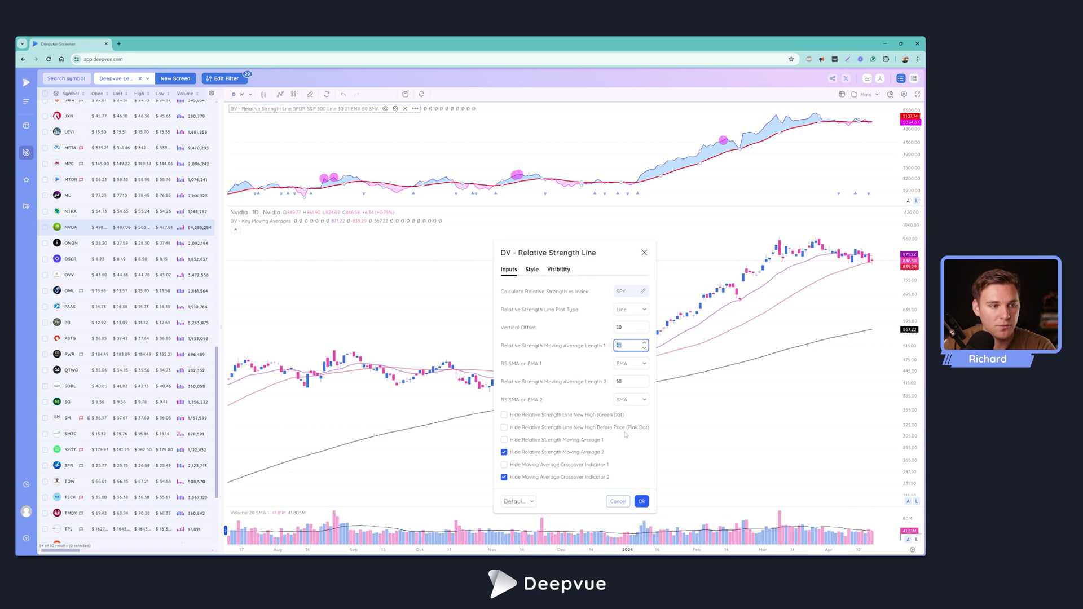
pyautogui.click(504, 441)
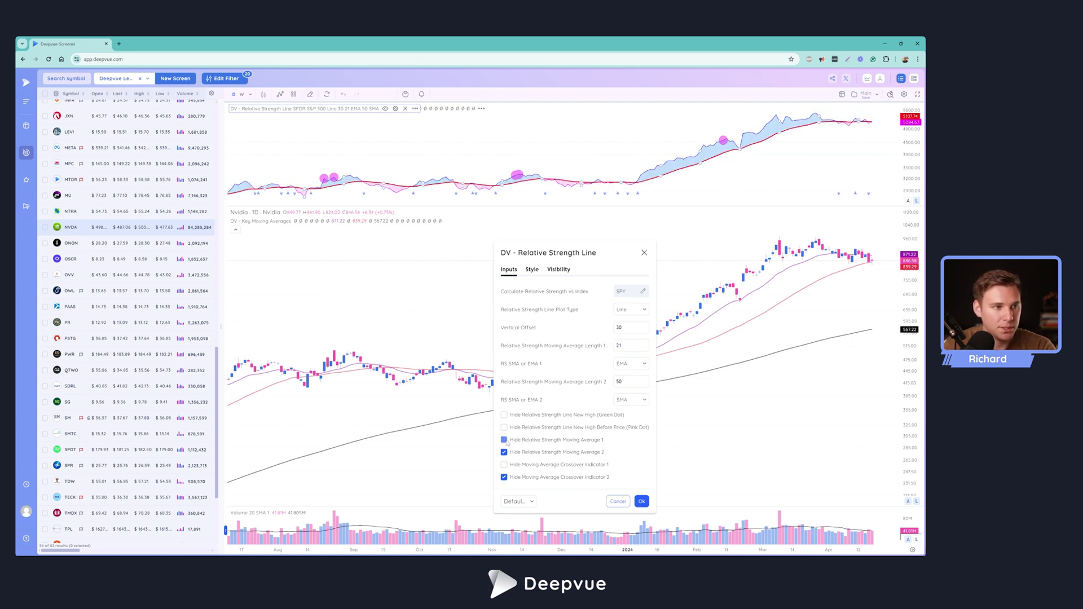
pyautogui.click(531, 271)
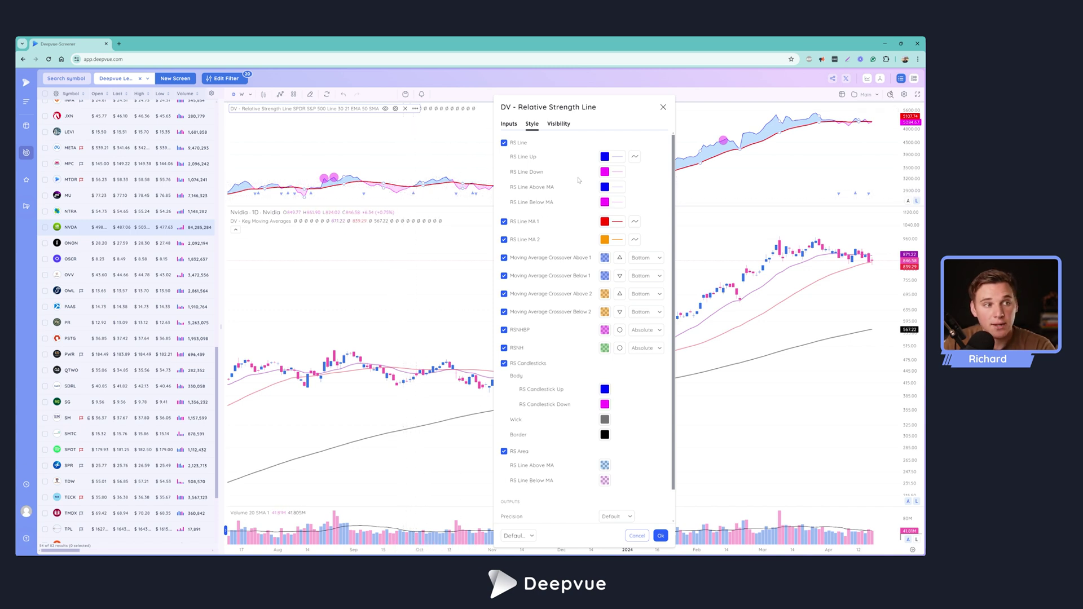
pyautogui.scroll(-1, 643, 214)
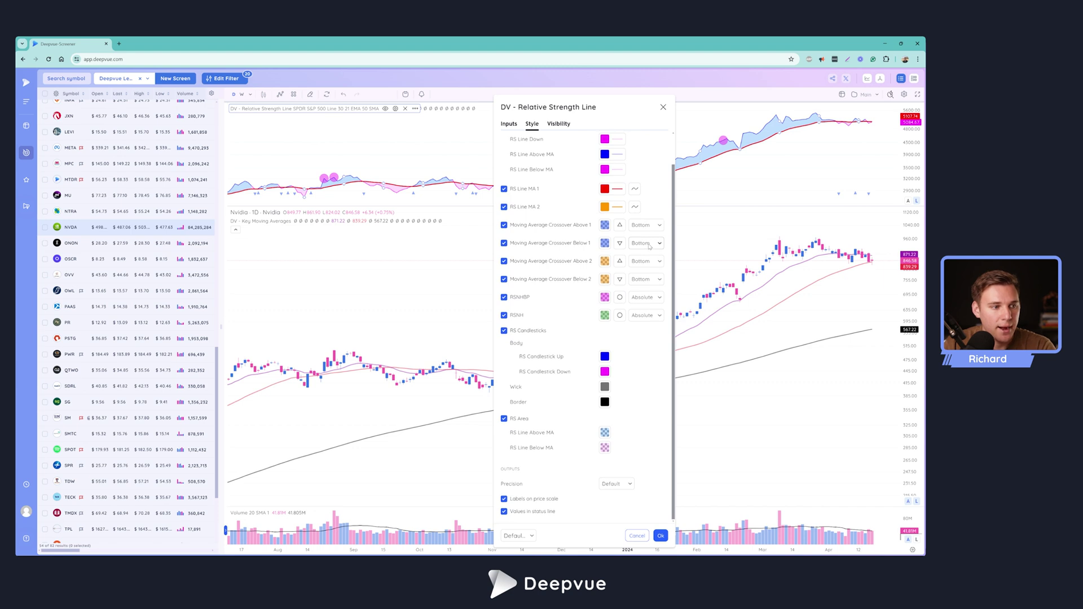
pyautogui.scroll(1, 646, 245)
pyautogui.click(663, 108)
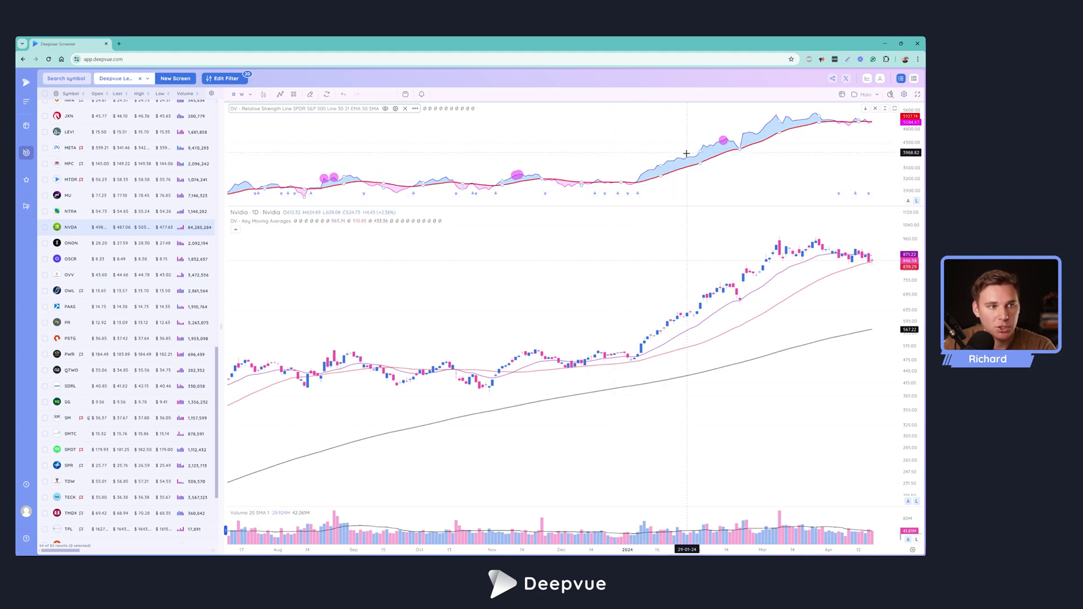
# - Reduce the height of the relative strength pane to give the price chart more room
pyautogui.moveTo(660, 202); pyautogui.dragTo(661, 180)
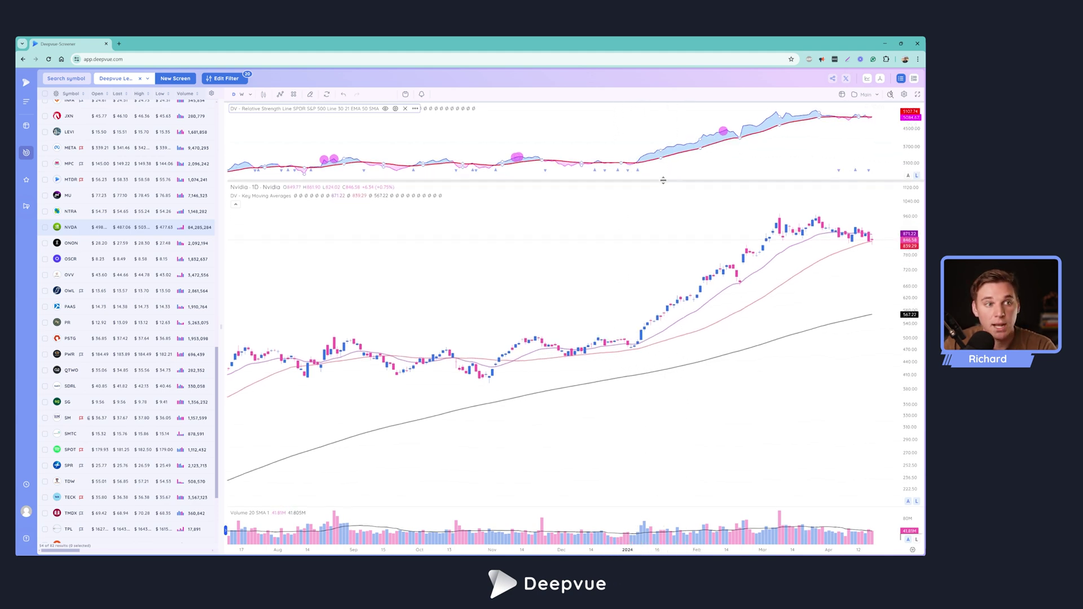
pyautogui.scroll(-3, 641, 255)
pyautogui.scroll(3, 641, 255)
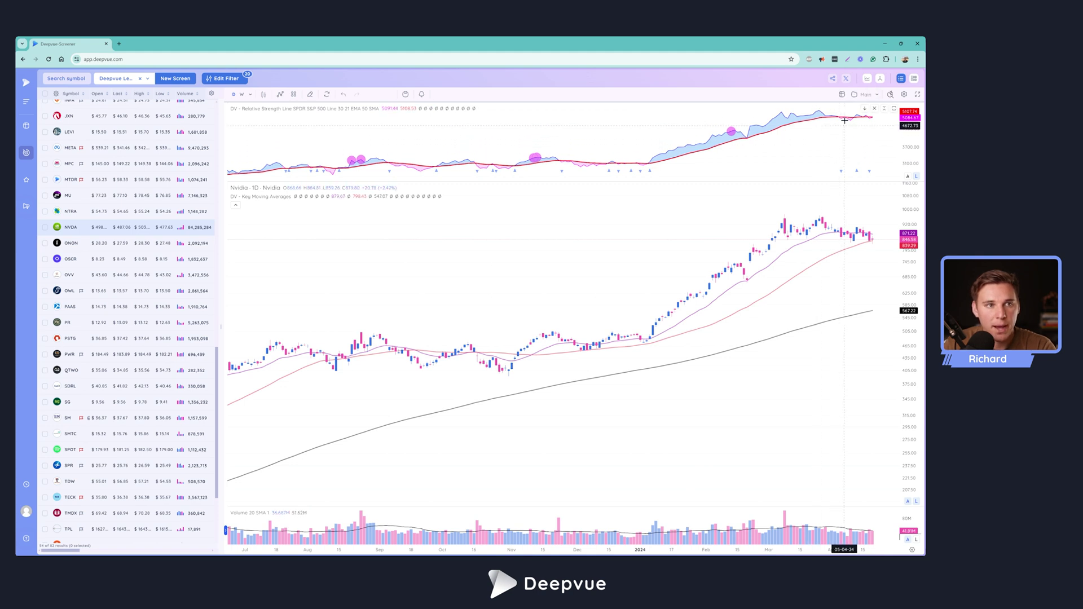
# - Show the Stats Table and magnify the page in the browser, returning the zoom to 100%
pyautogui.click(867, 80)
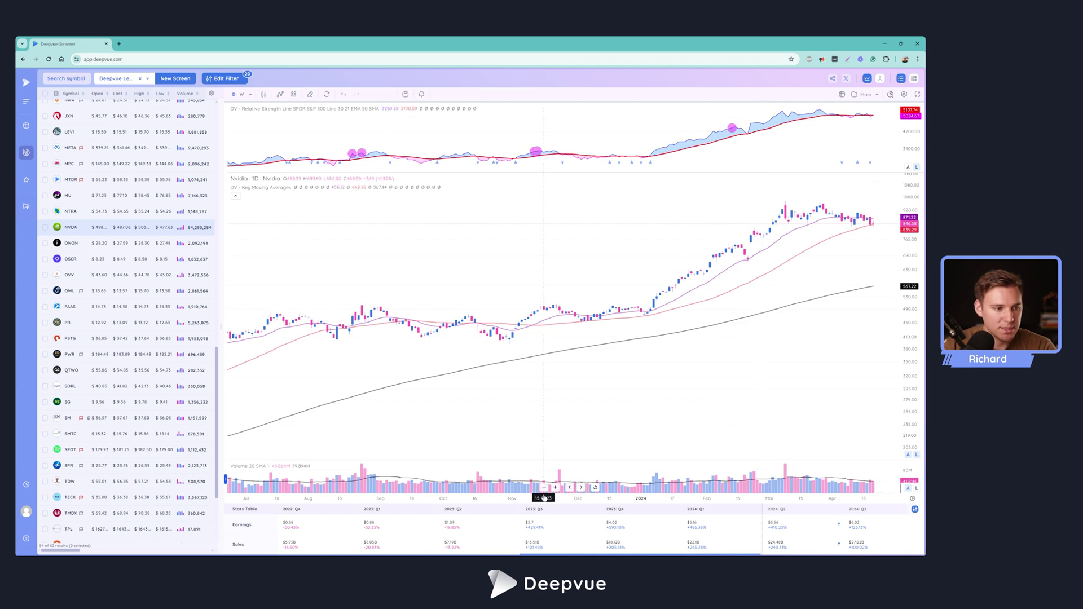
pyautogui.click(918, 60)
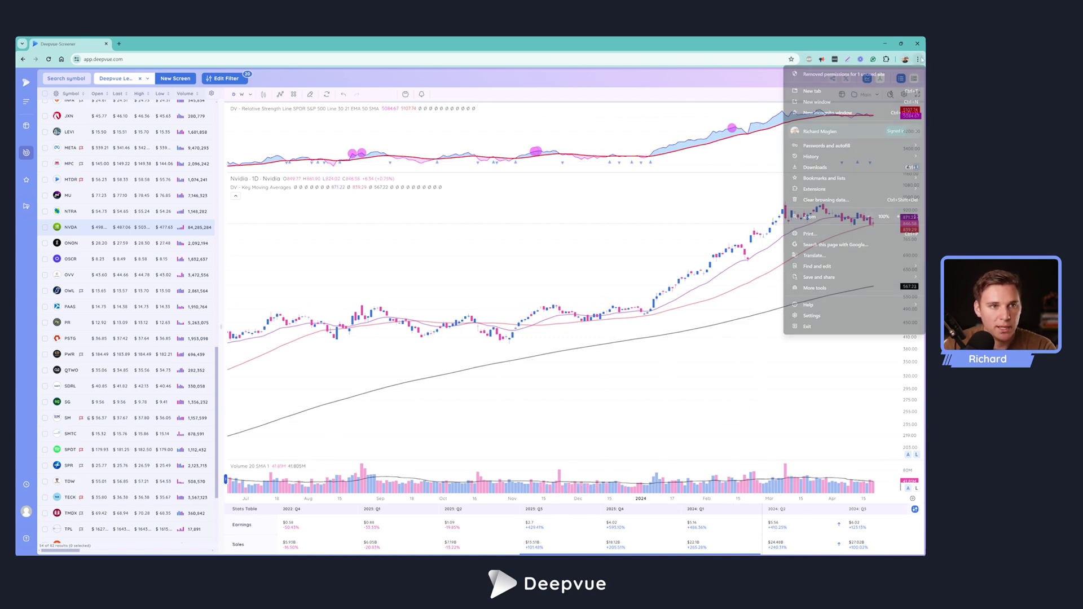
pyautogui.click(898, 217)
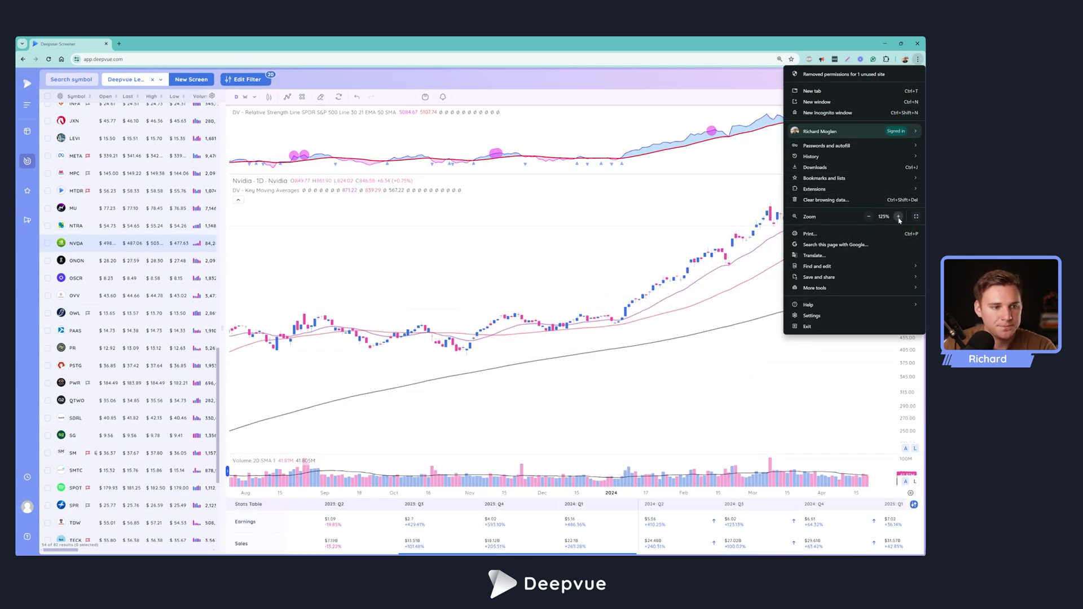
pyautogui.click(682, 399)
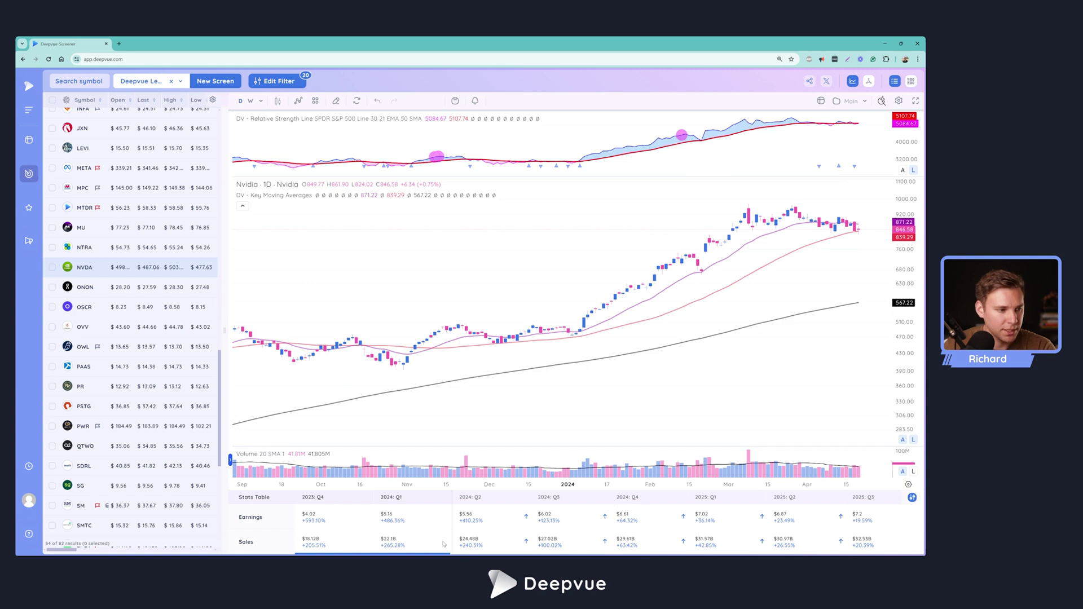
pyautogui.hotkey('ctrl', '-')
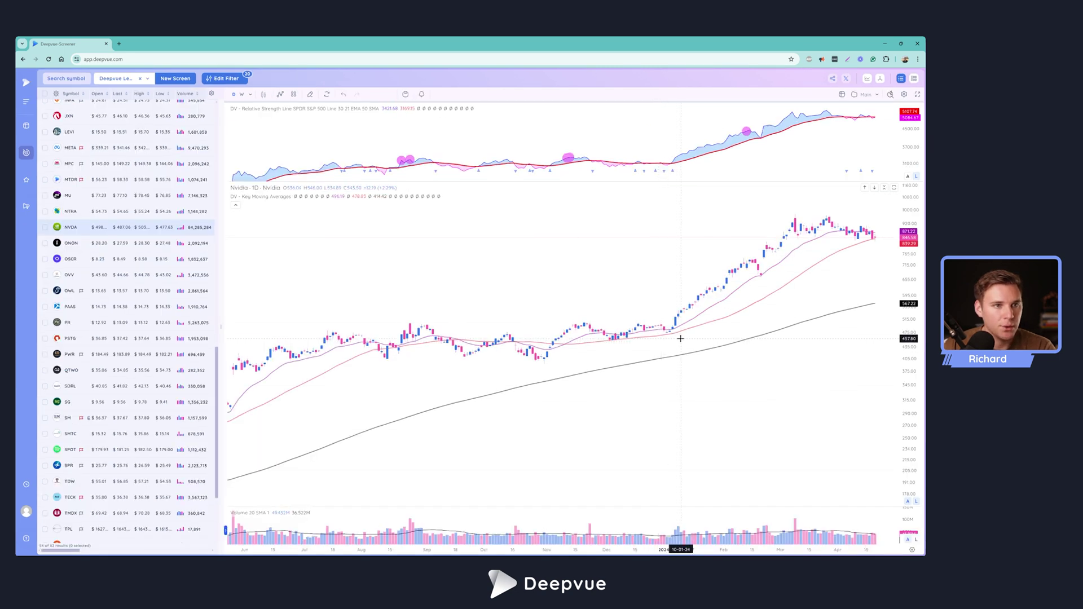
# - Show the earnings and sales Stats Table below the chart and open the Data Panel beside it
pyautogui.click(868, 80)
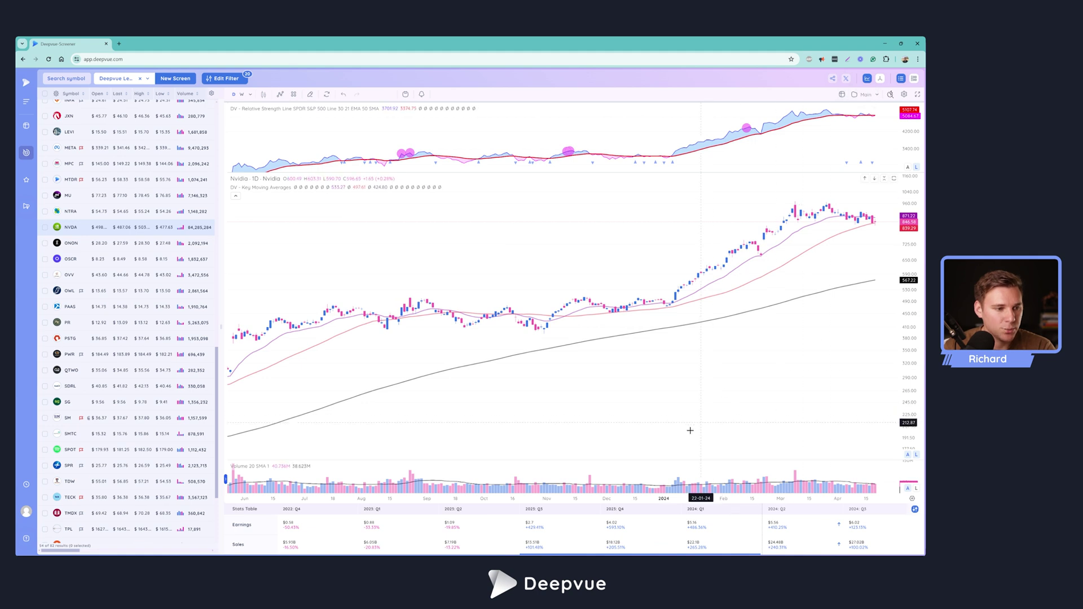
pyautogui.moveTo(603, 530)
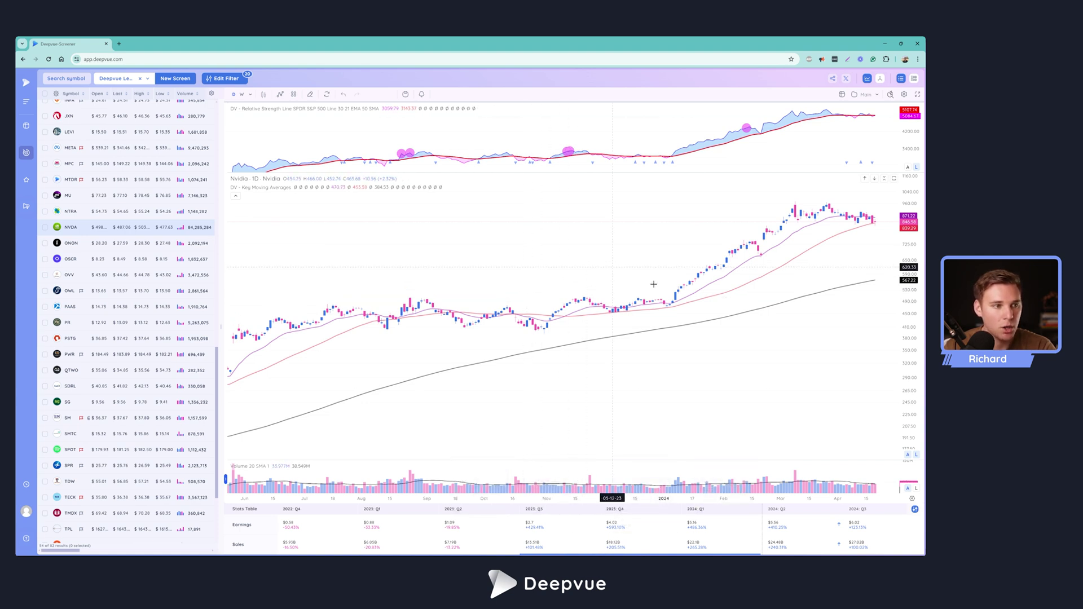
pyautogui.scroll(3, 649, 316)
pyautogui.scroll(2, 634, 334)
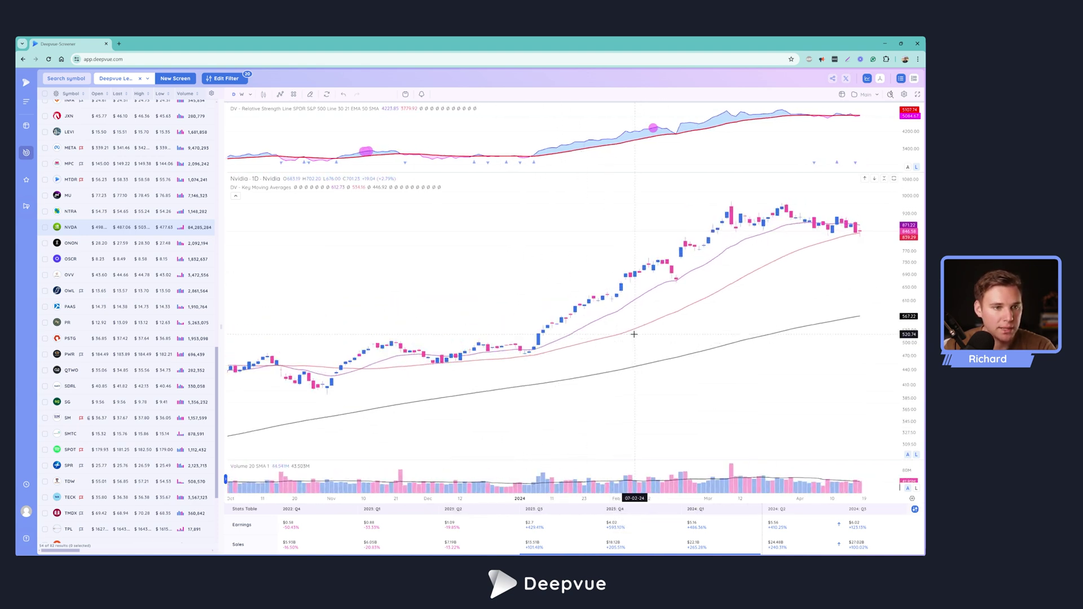
pyautogui.scroll(-5, 634, 334)
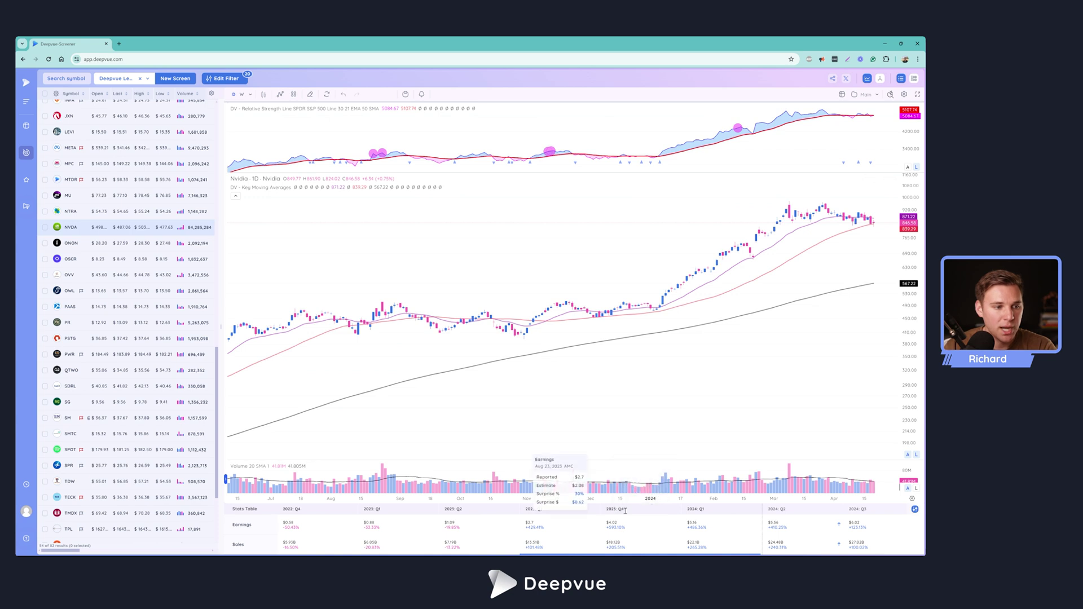
pyautogui.click(881, 80)
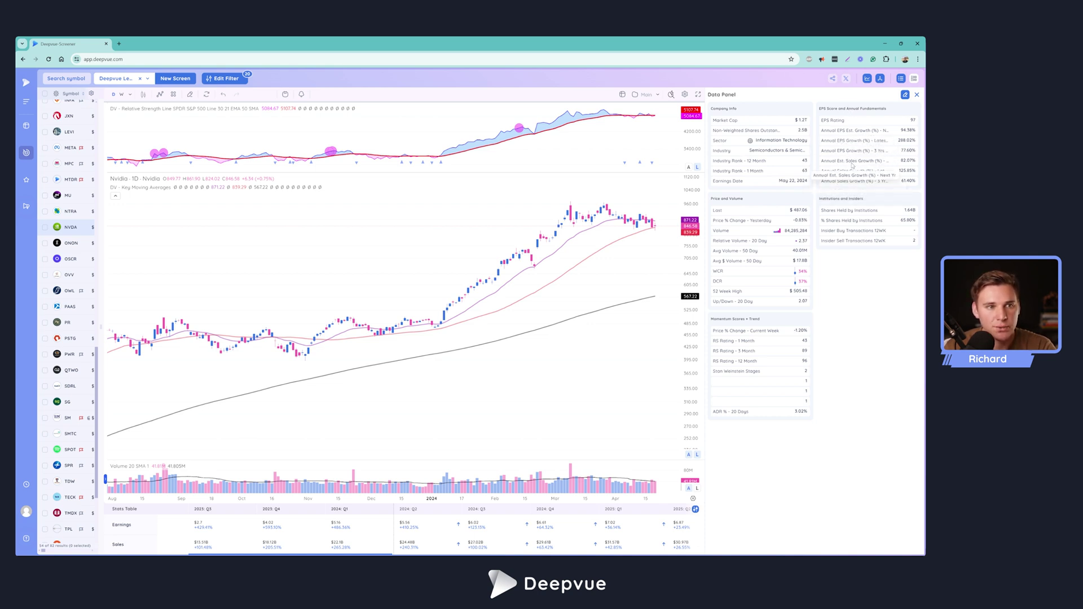
# - Try the annual and shorter-range views of the Stats Table, ending on Quarterly with 8 quarters
pyautogui.click(696, 510)
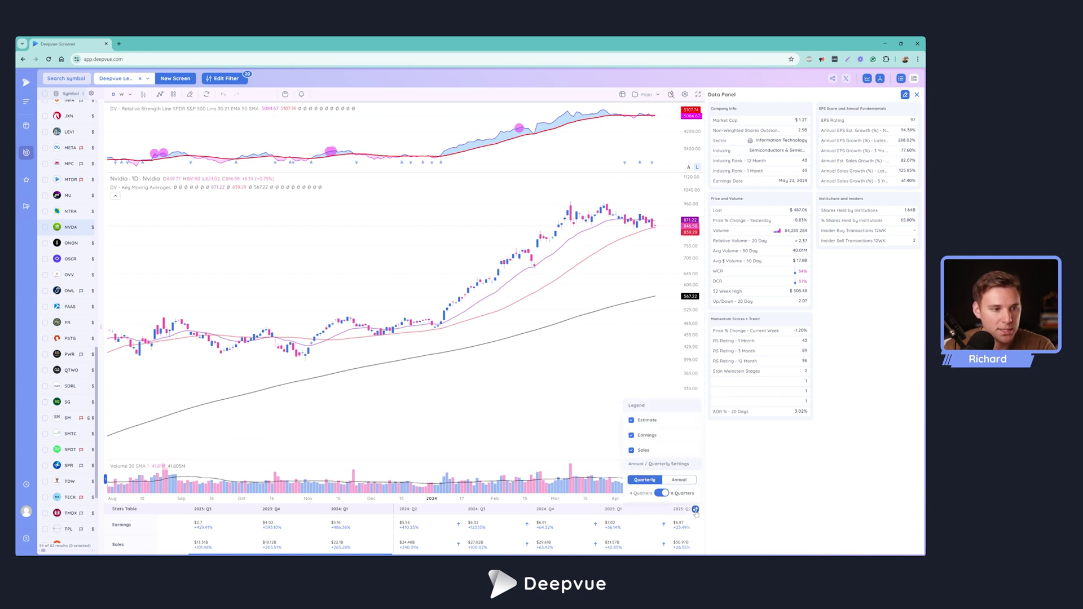
pyautogui.click(677, 480)
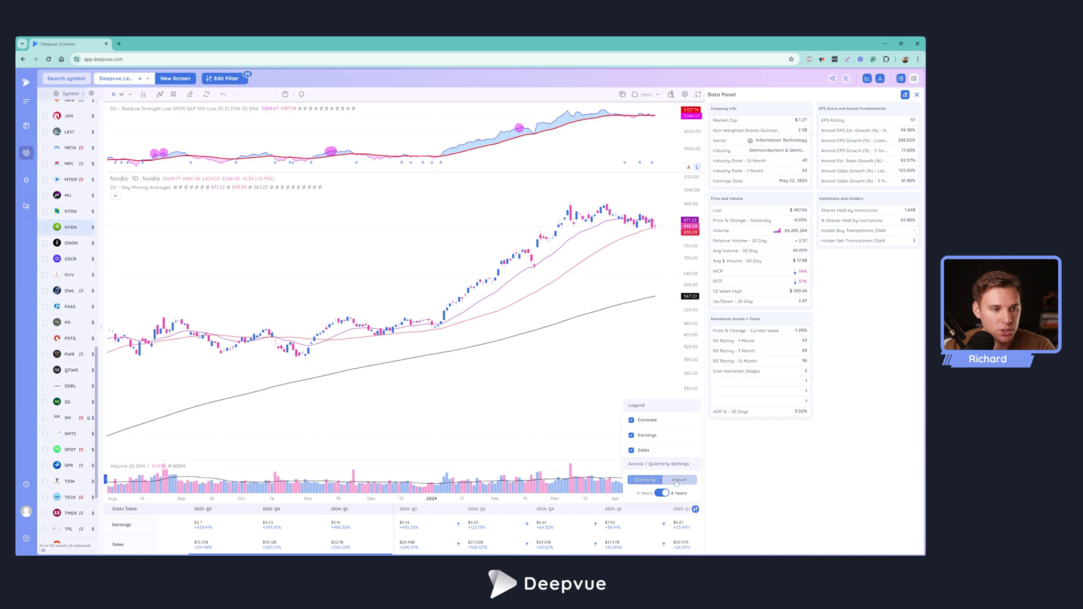
pyautogui.click(663, 495)
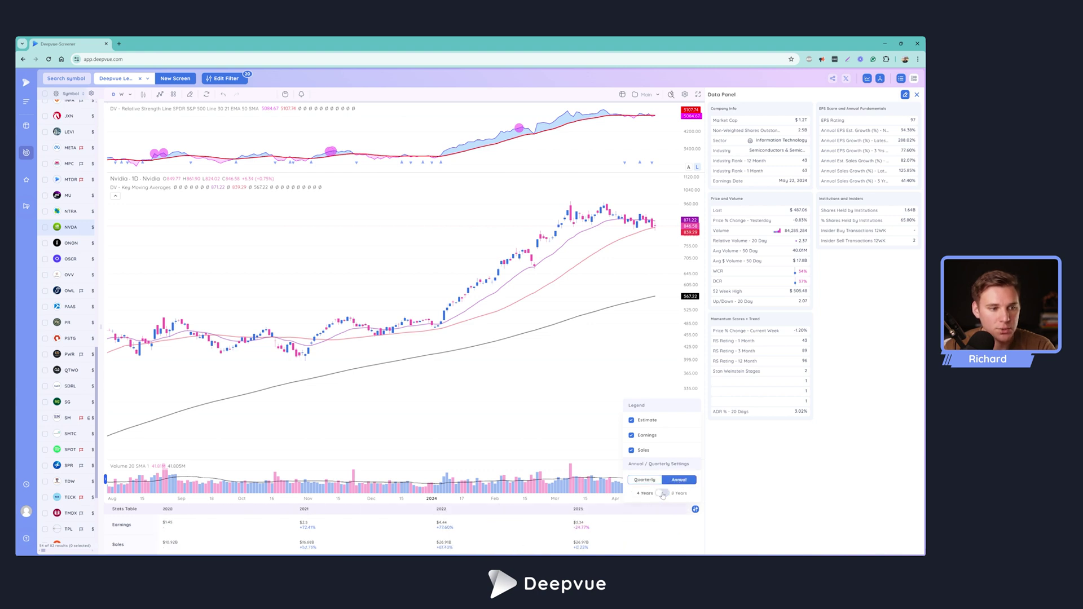
pyautogui.click(648, 481)
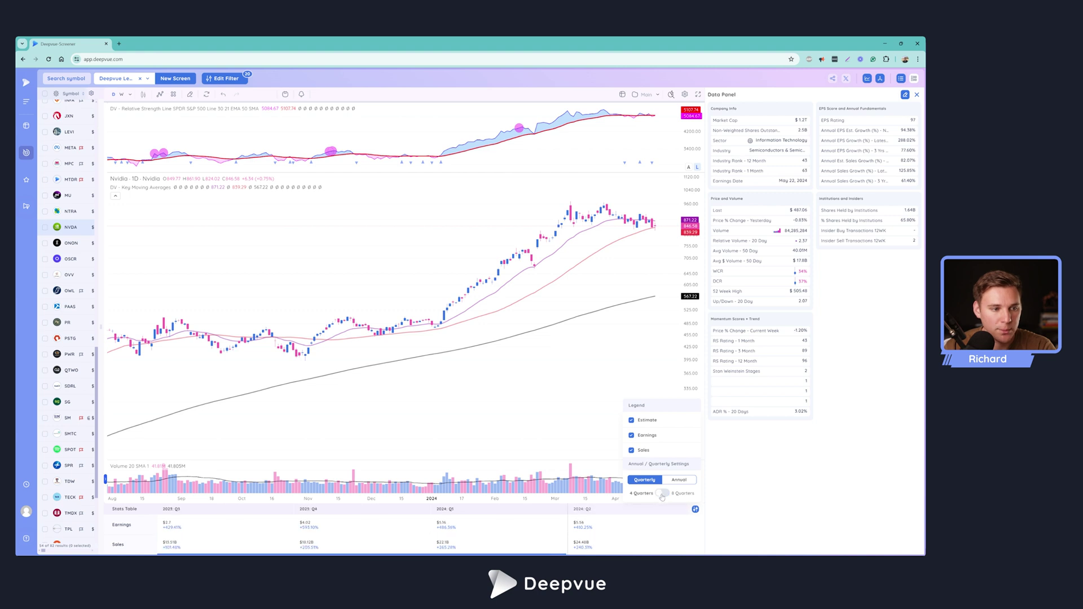
pyautogui.click(663, 494)
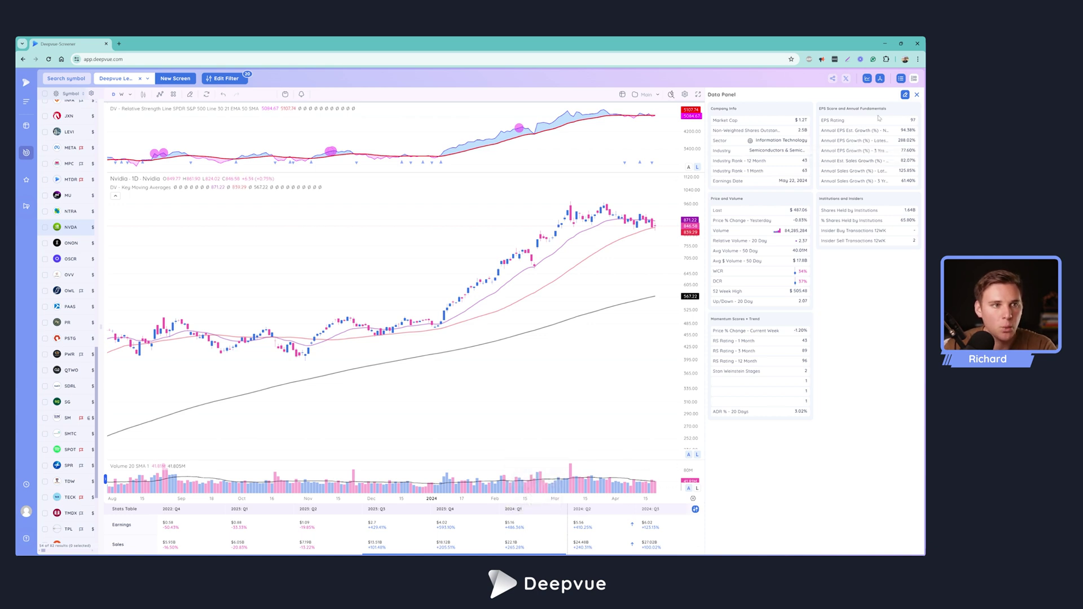
# - Add a category named EPS Quarterly to the Data Panel and search its available data points for EPS
pyautogui.click(906, 95)
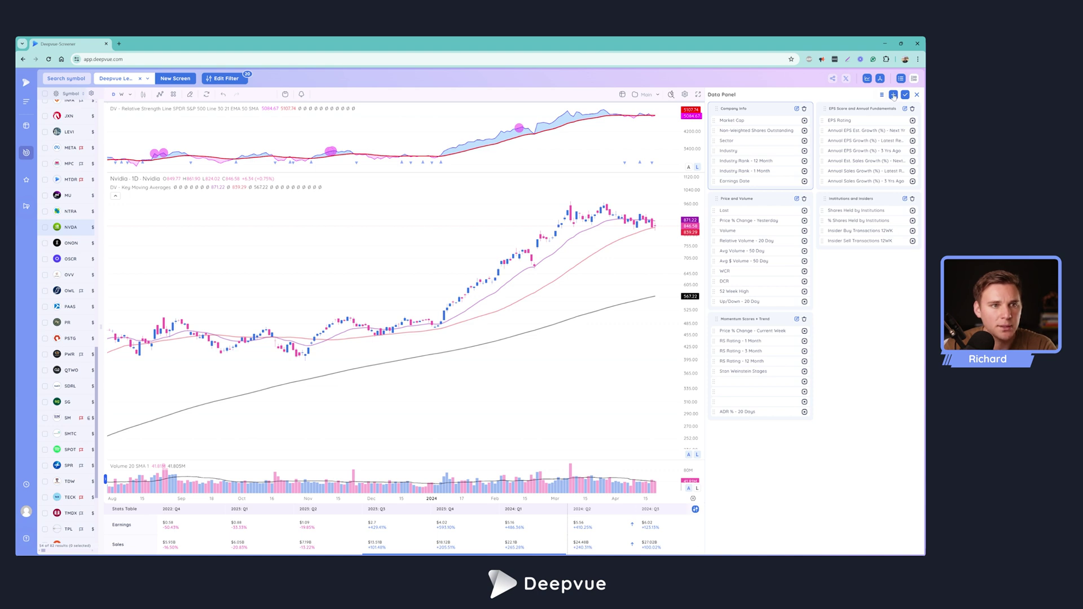
pyautogui.click(894, 95)
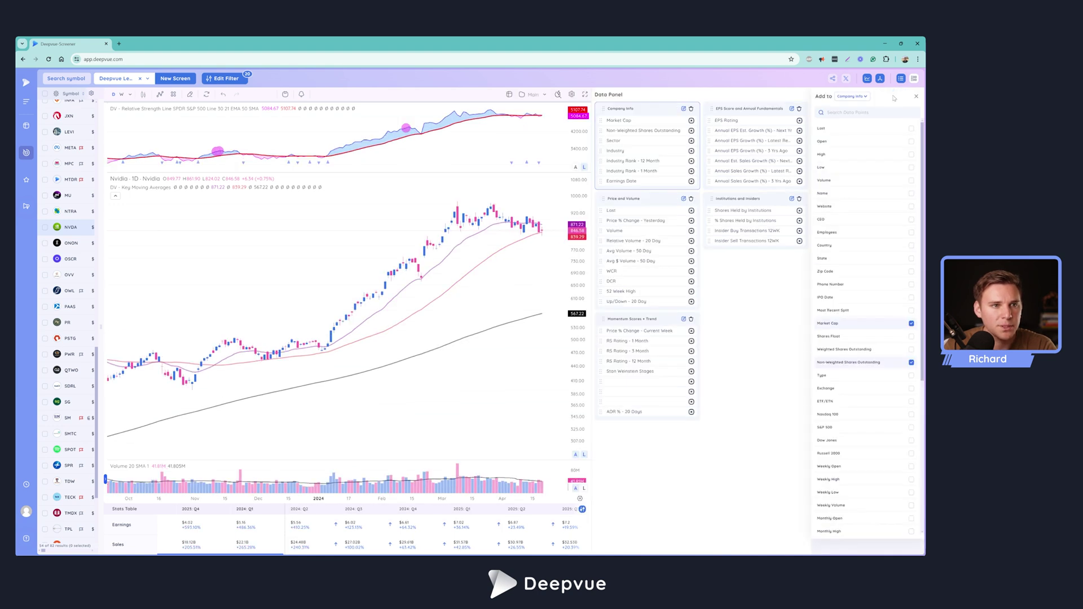
pyautogui.click(852, 97)
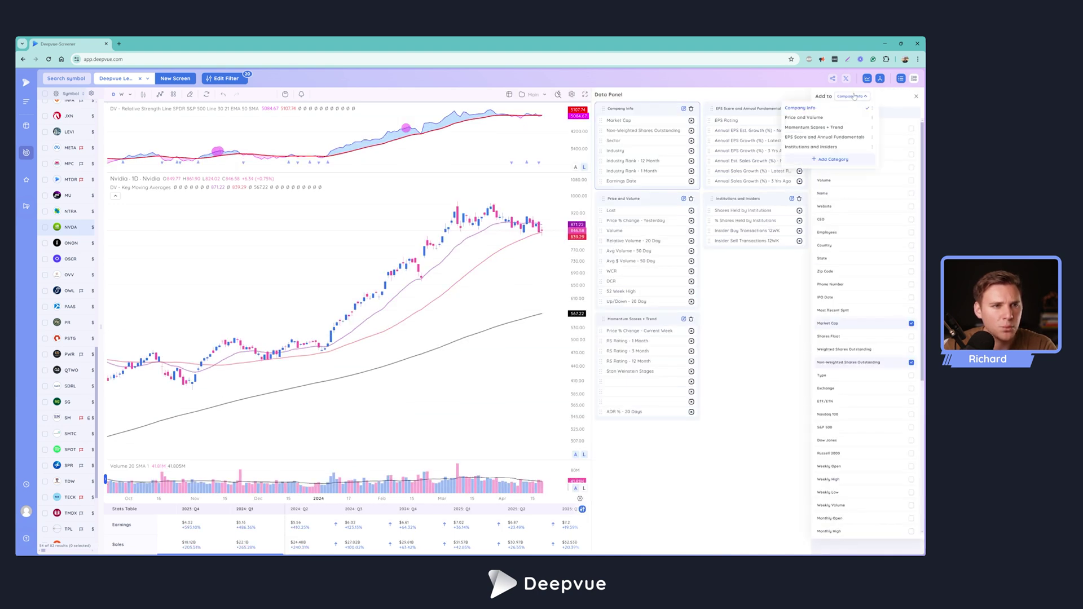
pyautogui.click(834, 159)
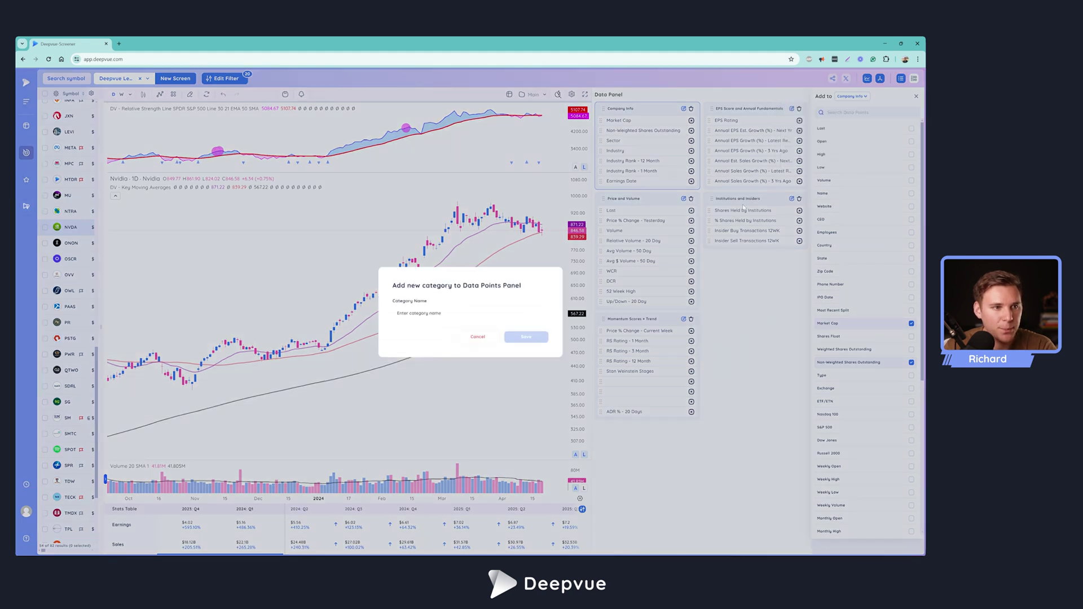
pyautogui.click(413, 313)
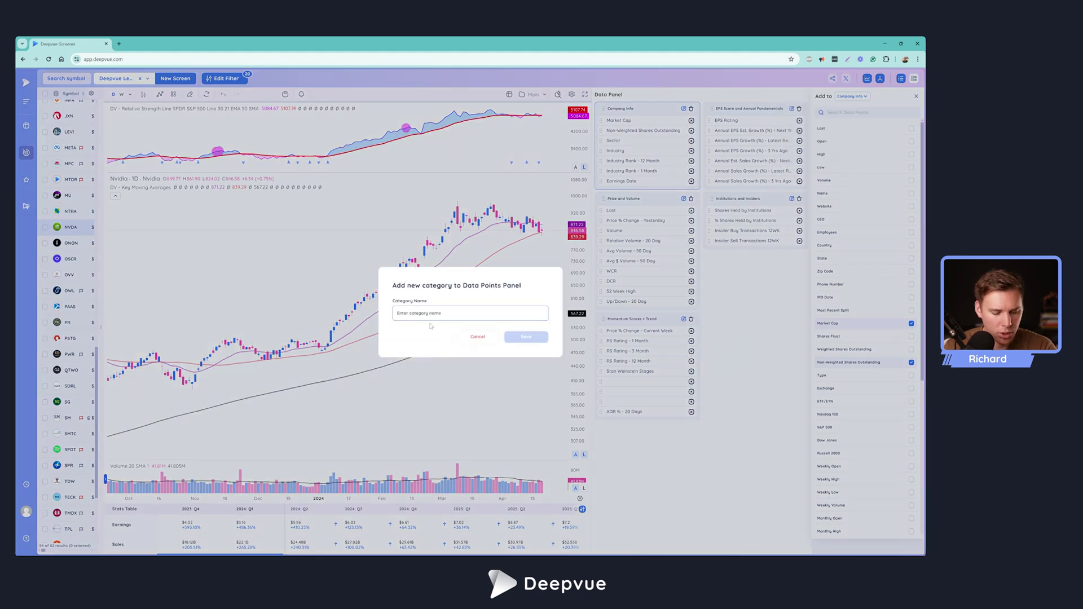
pyautogui.write('EPS Quarterly')
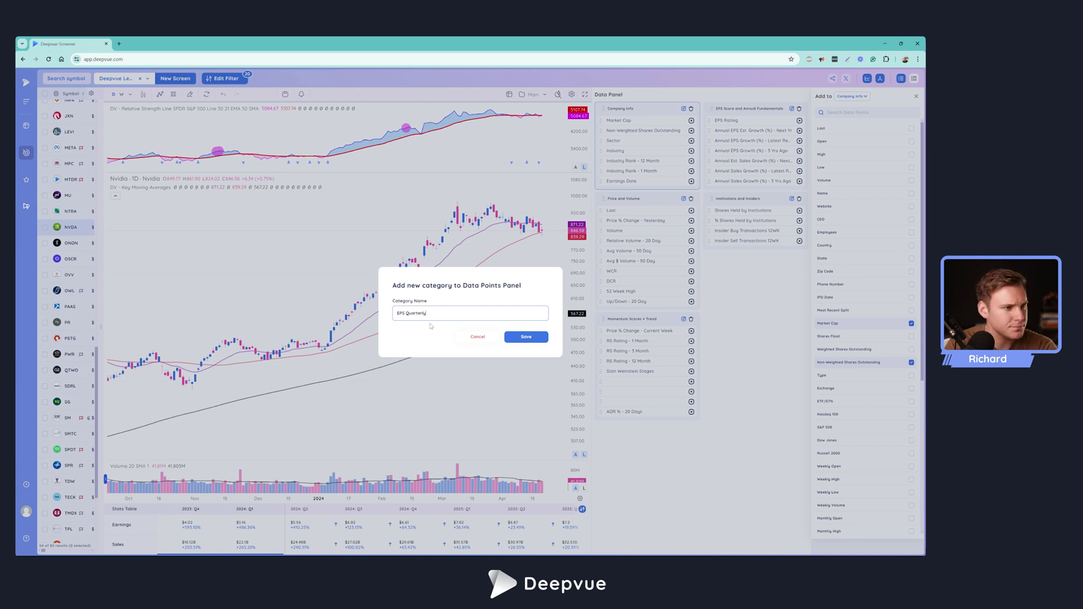
pyautogui.click(526, 337)
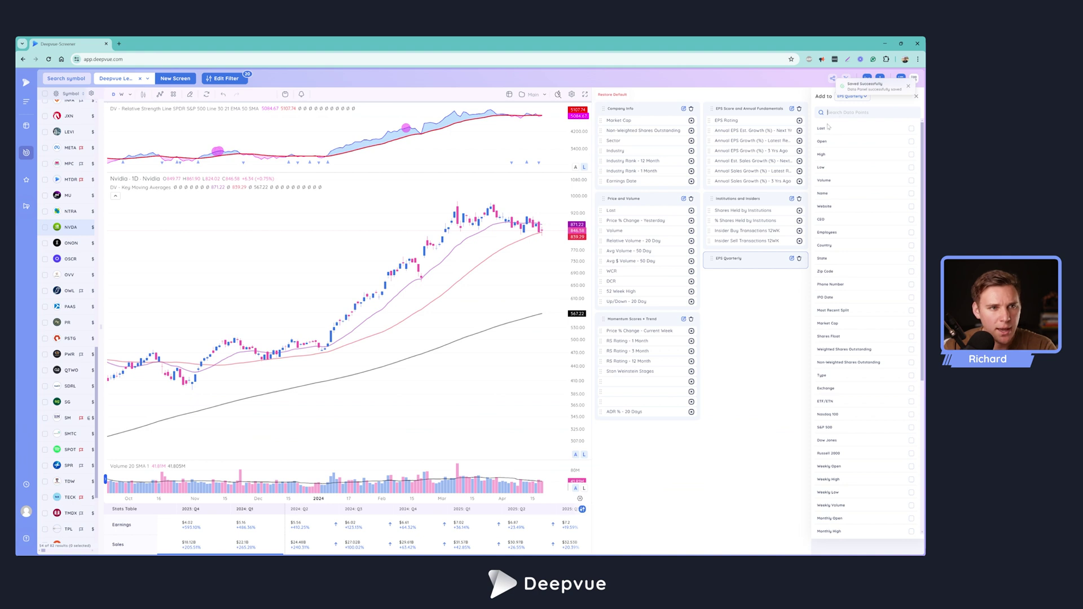
pyautogui.write('EPS')
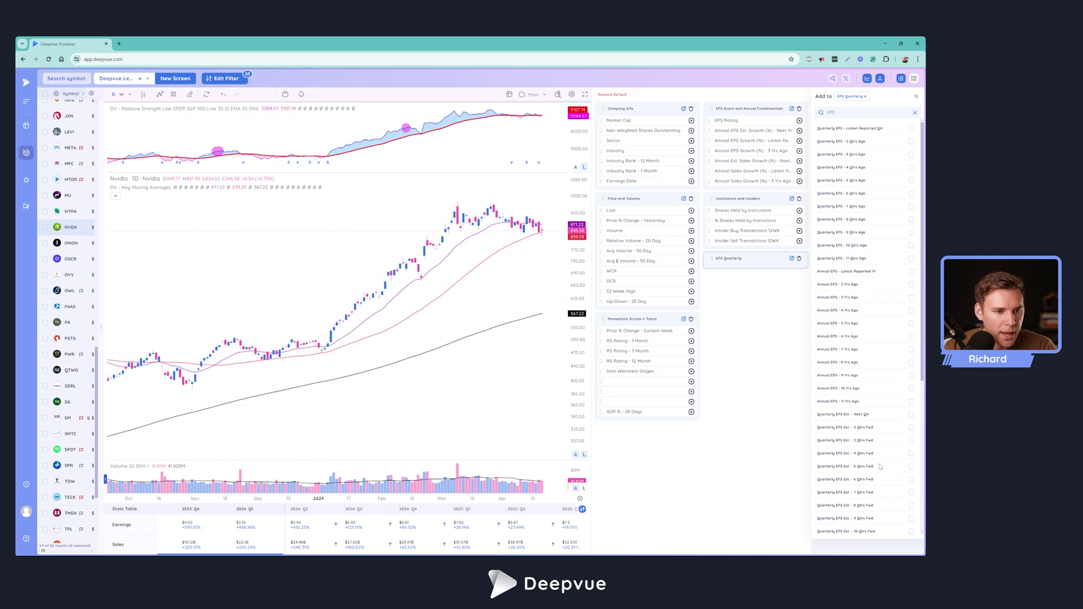
pyautogui.scroll(-4, 880, 467)
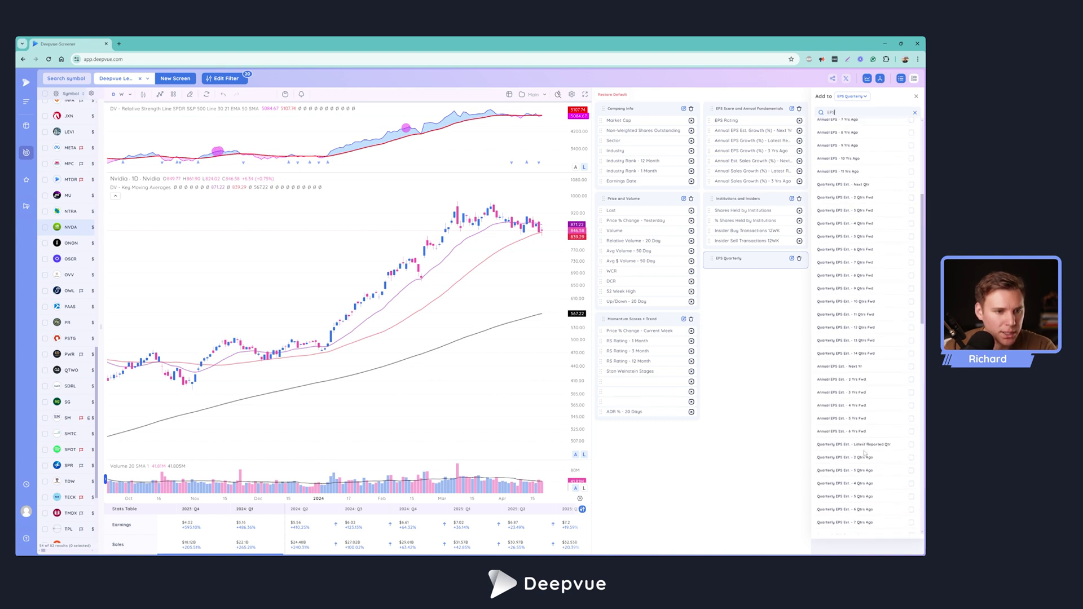
pyautogui.scroll(-1, 865, 453)
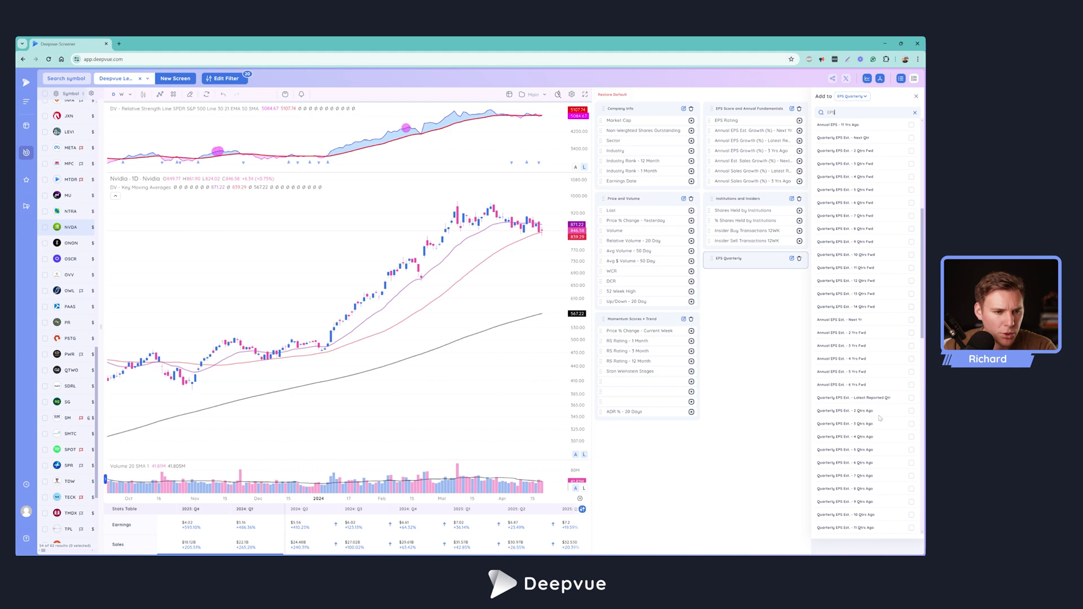
pyautogui.click(911, 397)
pyautogui.click(911, 411)
pyautogui.click(911, 424)
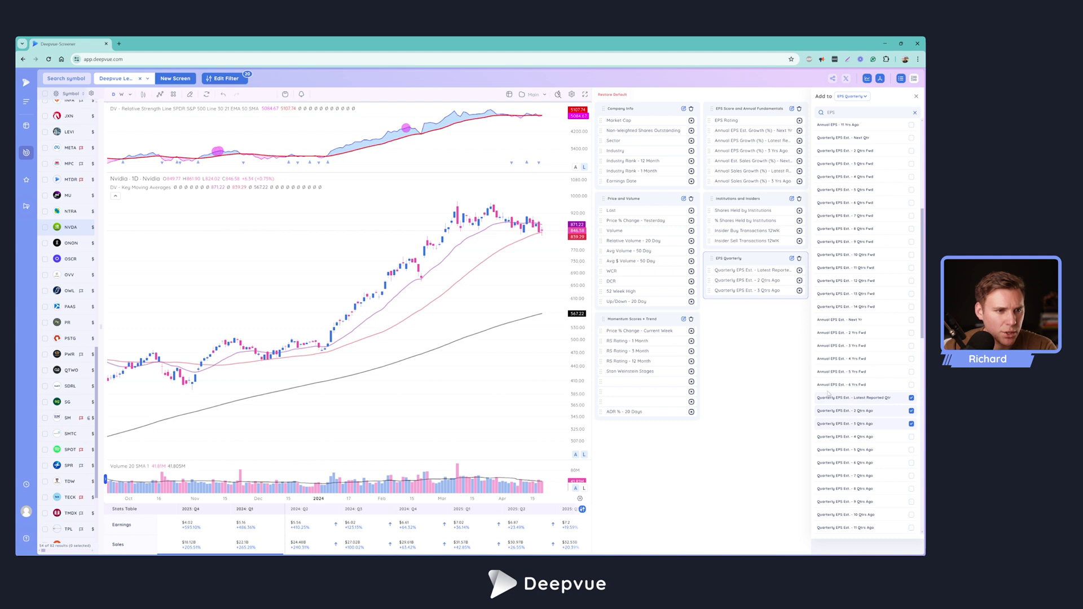
pyautogui.scroll(-2, 881, 450)
pyautogui.scroll(-6, 881, 449)
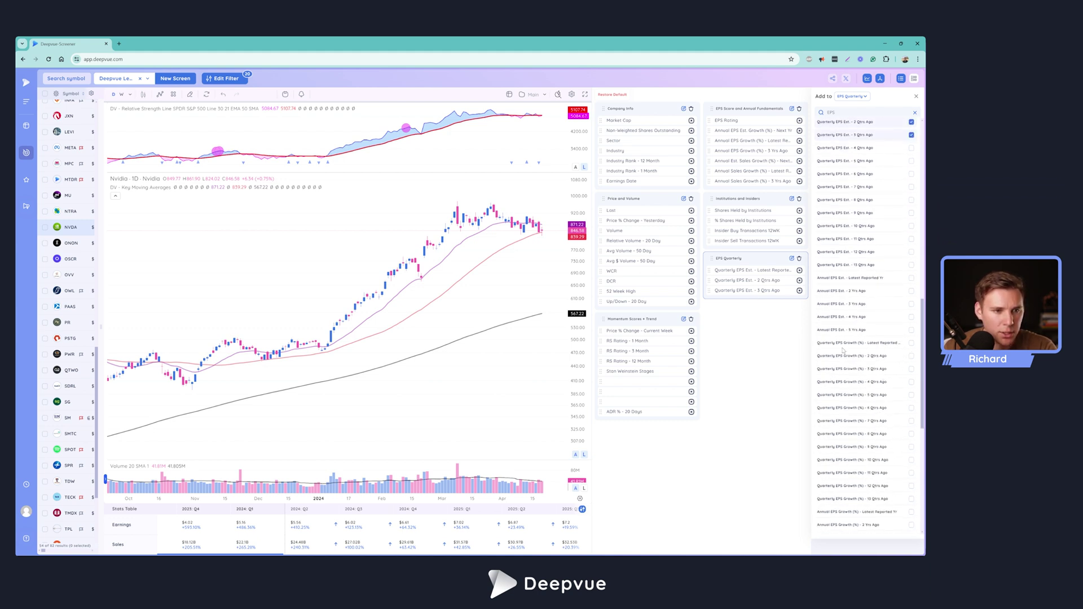
pyautogui.click(800, 271)
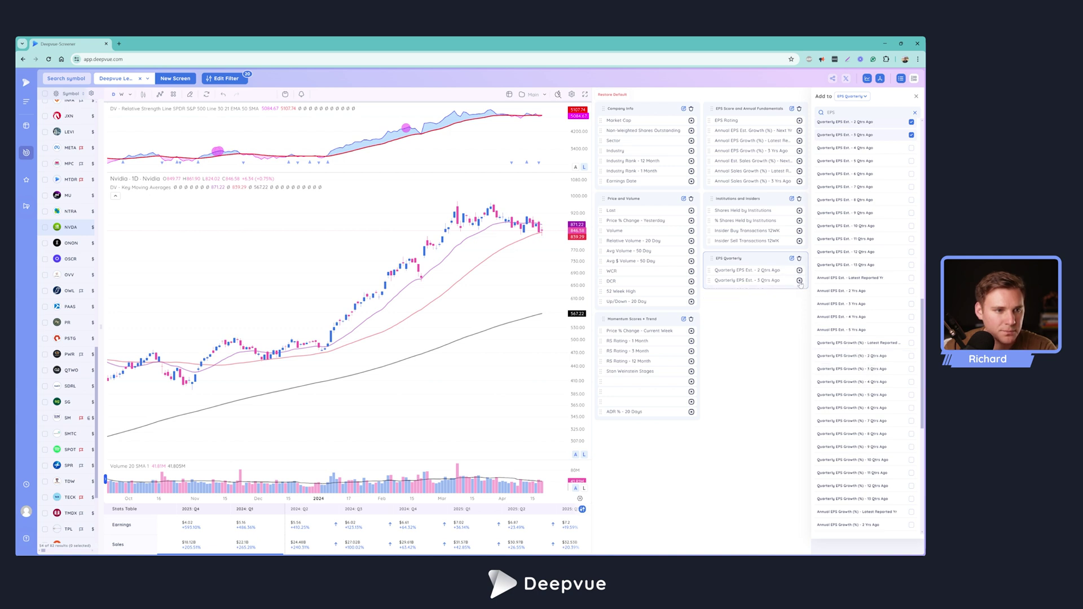
pyautogui.click(800, 281)
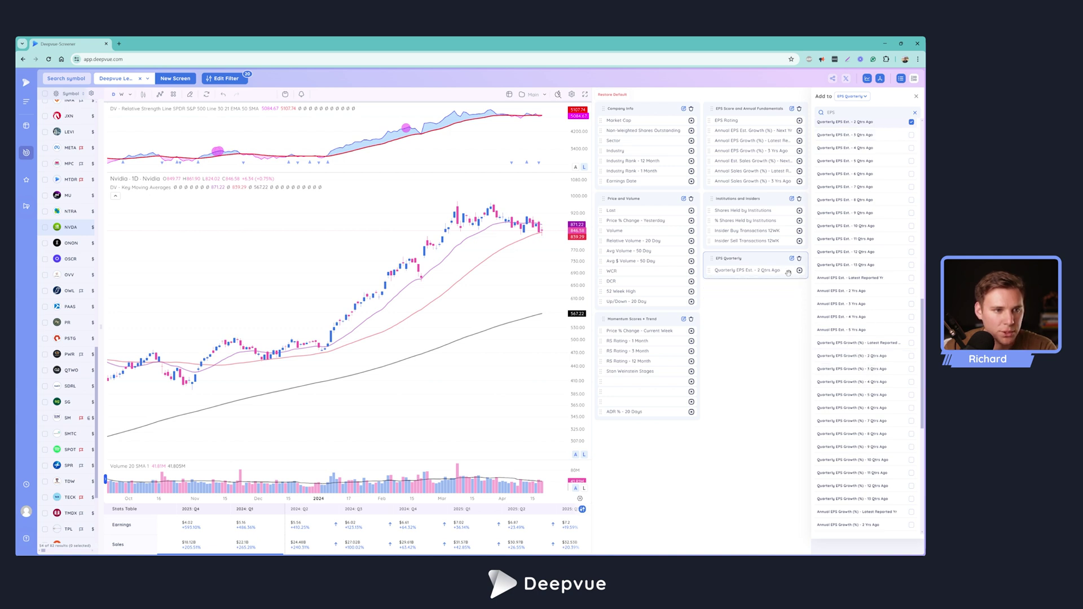
pyautogui.click(800, 271)
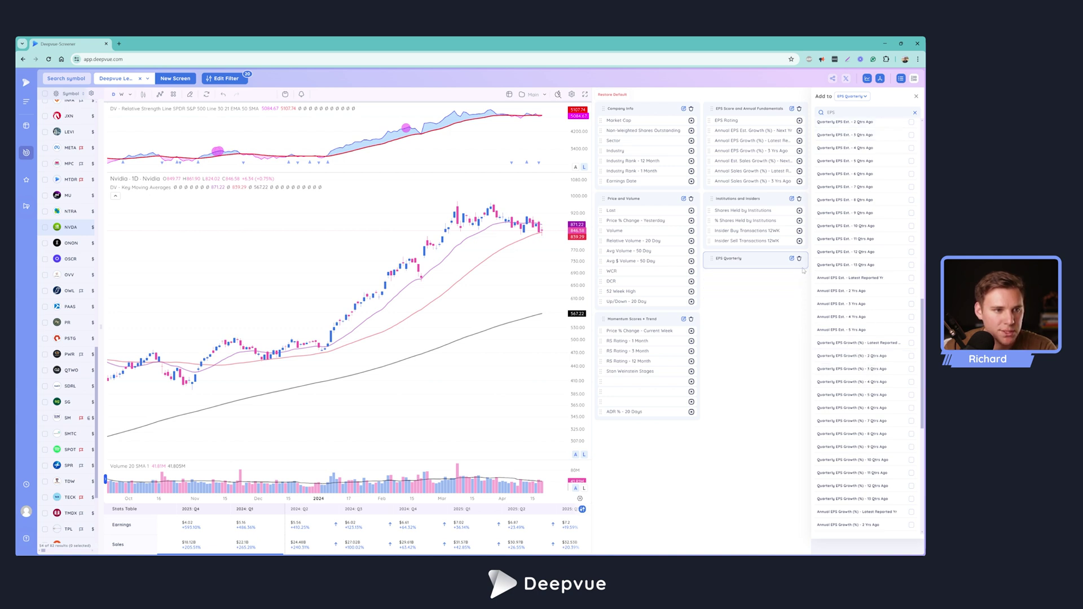
# - Add Quarterly EPS Growth (%) for the latest reported quarter and for 2, 3 and 4 quarters ago to the EPS Quarterly category
pyautogui.click(911, 343)
pyautogui.click(912, 356)
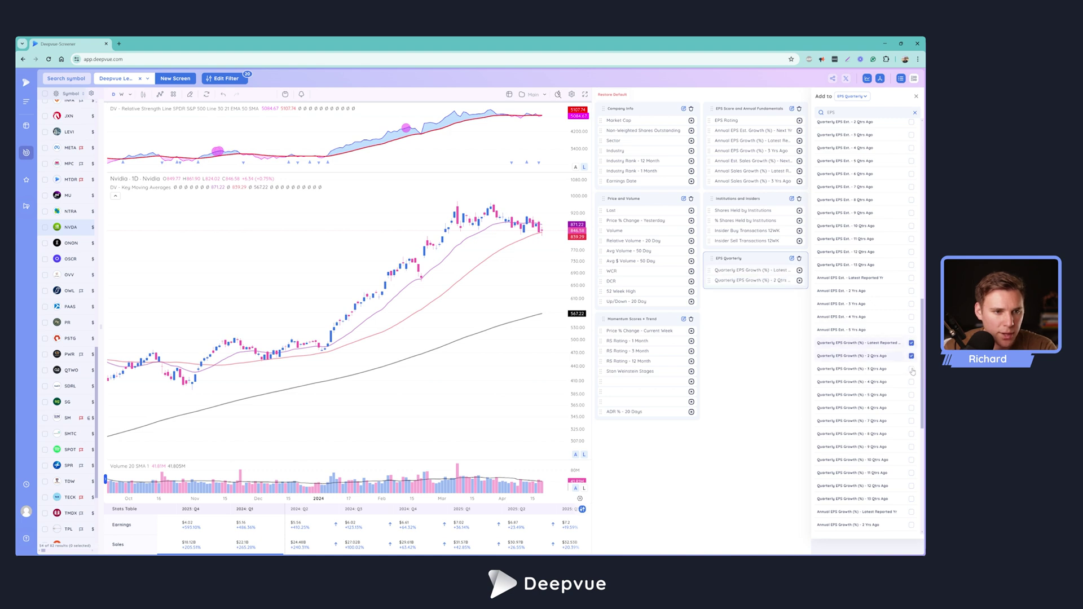
pyautogui.click(912, 369)
pyautogui.click(912, 382)
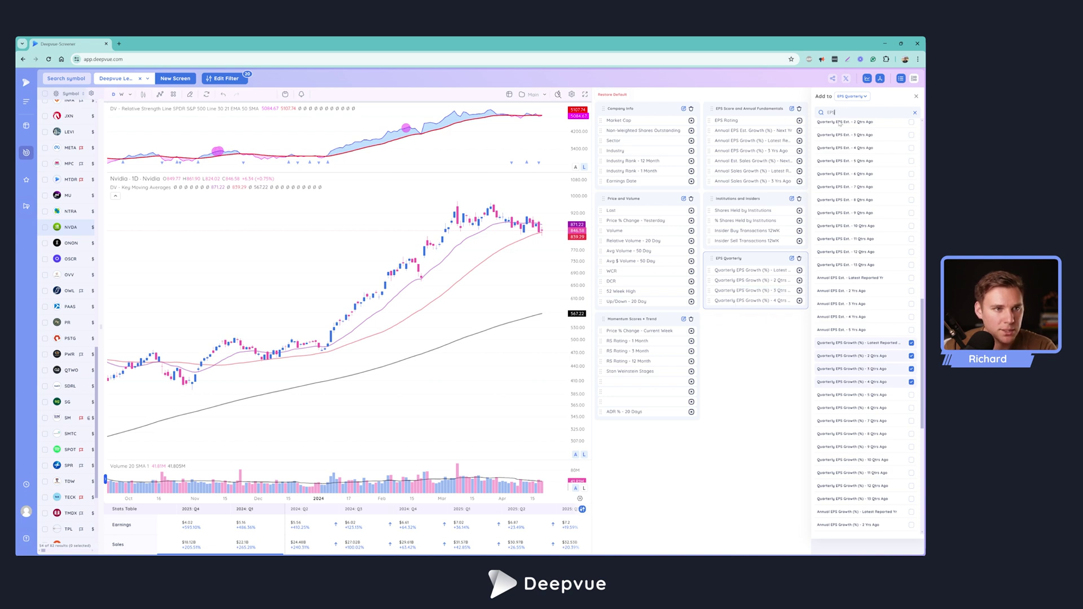
# - Find the SALES data points, add Quarterly Sales Growth (%) for the latest reported and 2, 3 and 4 quarters ago, and finish editing the panel
pyautogui.press('BackSpace')
pyautogui.press('BackSpace')
pyautogui.press('BackSpace')
pyautogui.write('sa')
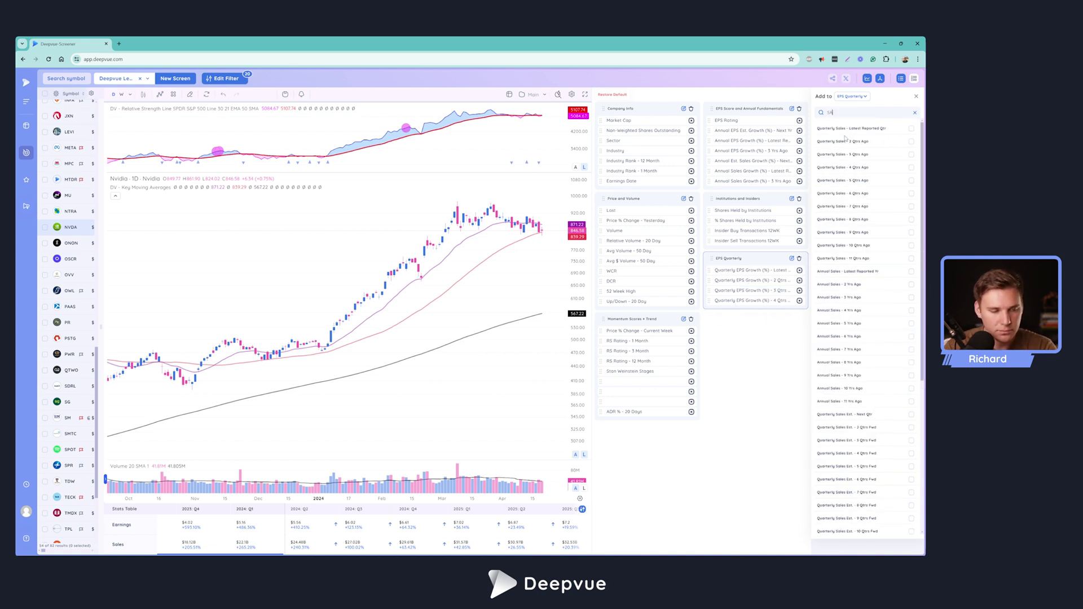
pyautogui.scroll(-4, 863, 338)
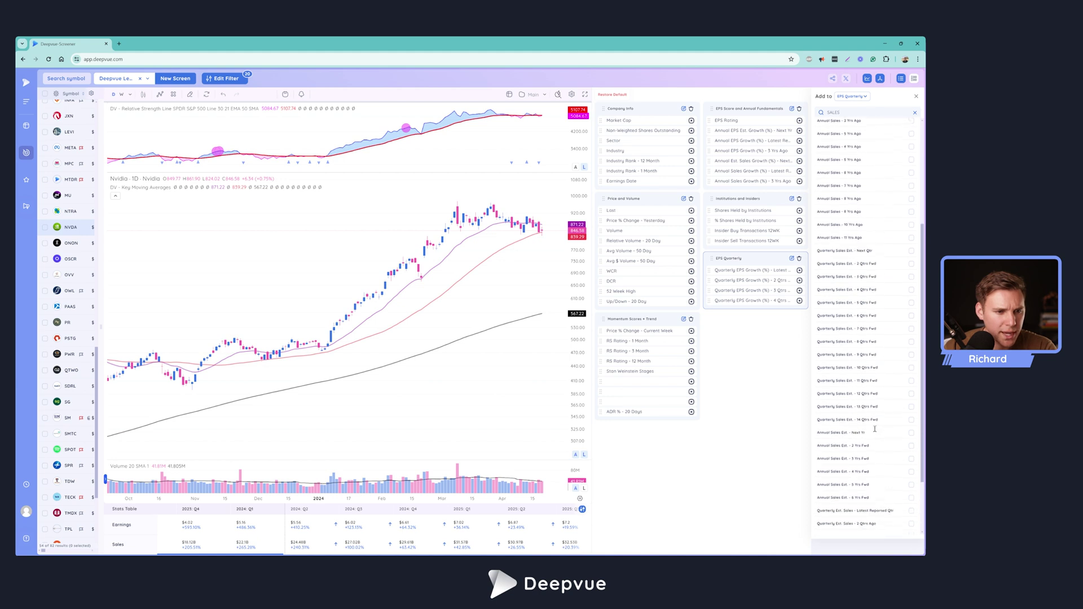
pyautogui.scroll(-3, 874, 429)
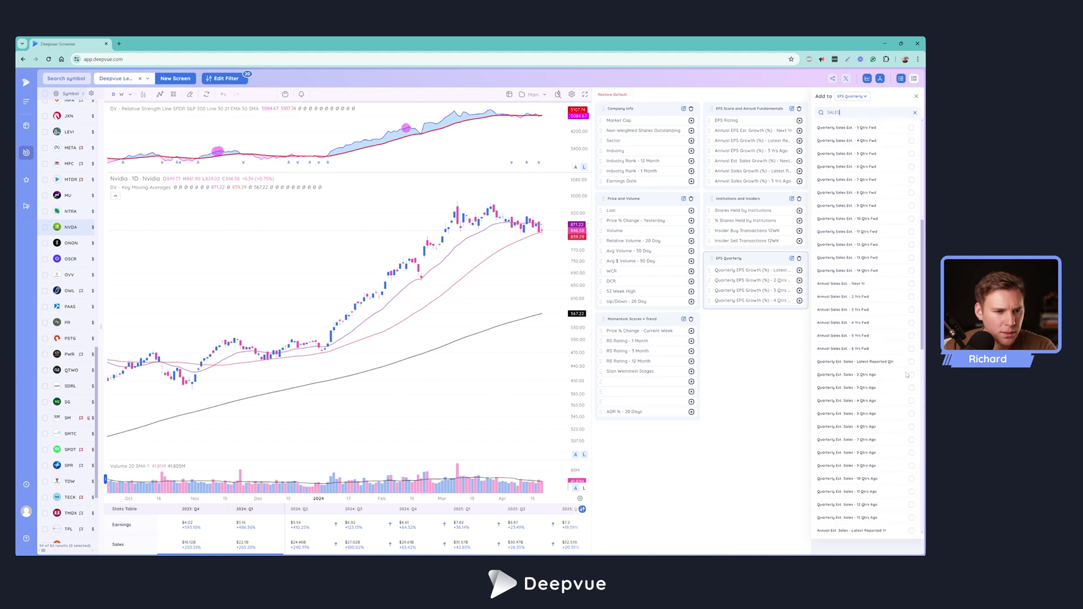
pyautogui.scroll(-5, 913, 367)
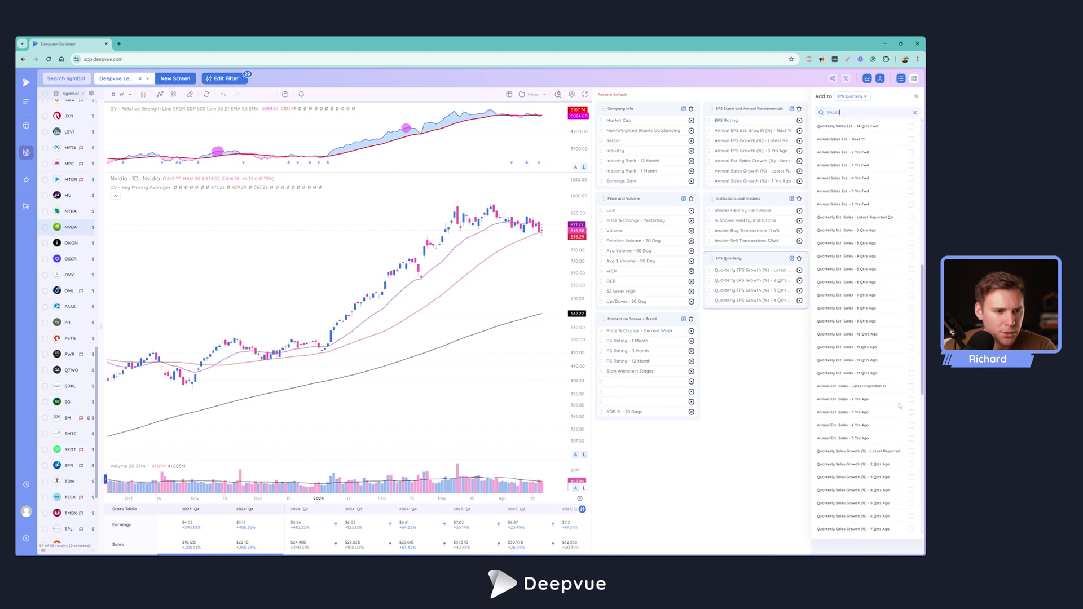
pyautogui.click(911, 379)
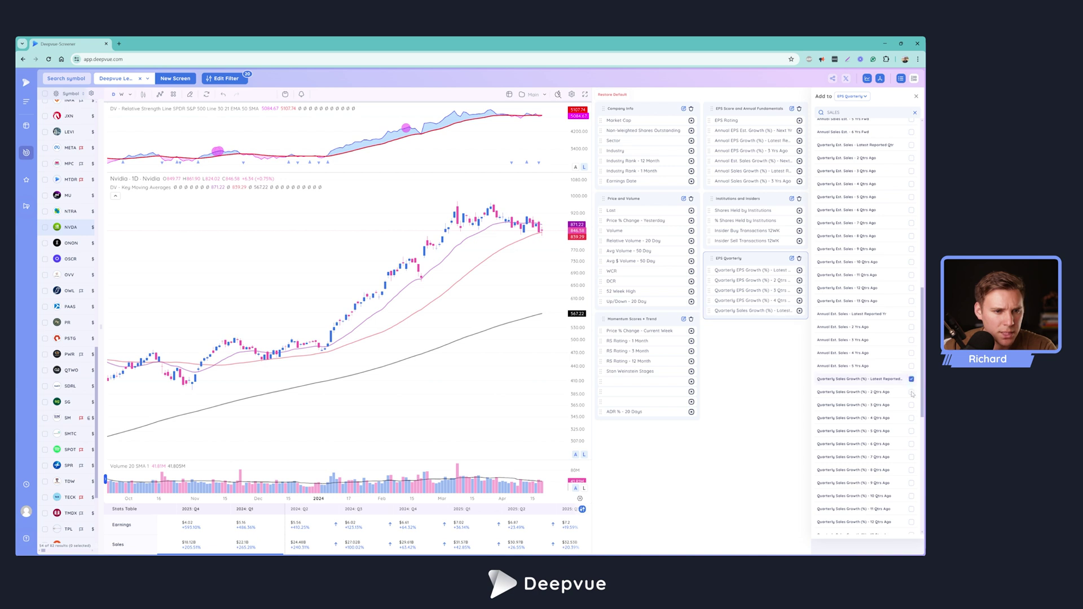
pyautogui.click(912, 393)
pyautogui.click(912, 405)
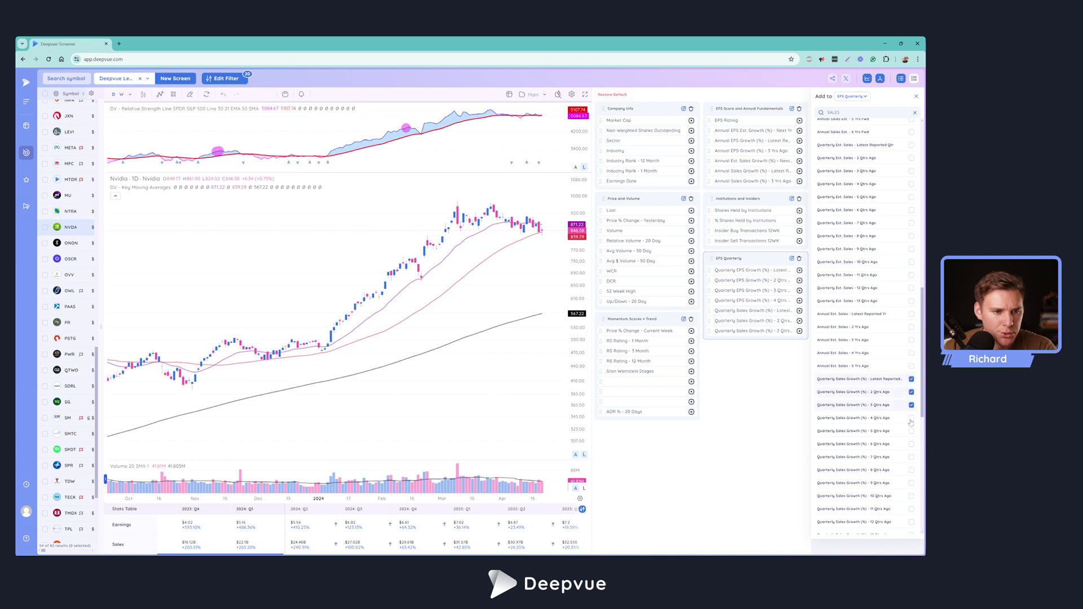
pyautogui.click(911, 418)
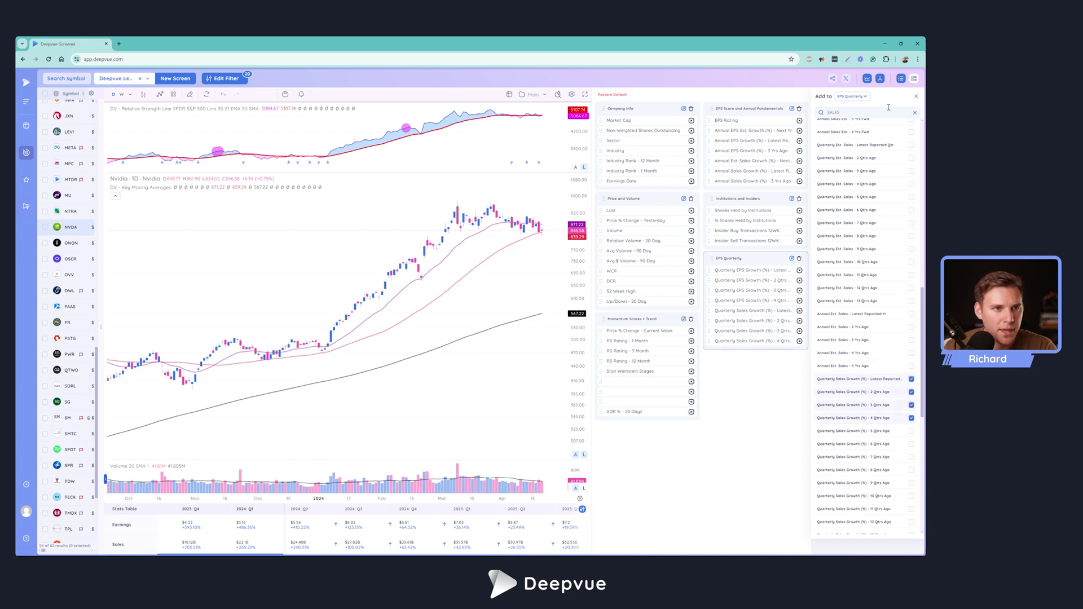
pyautogui.click(917, 98)
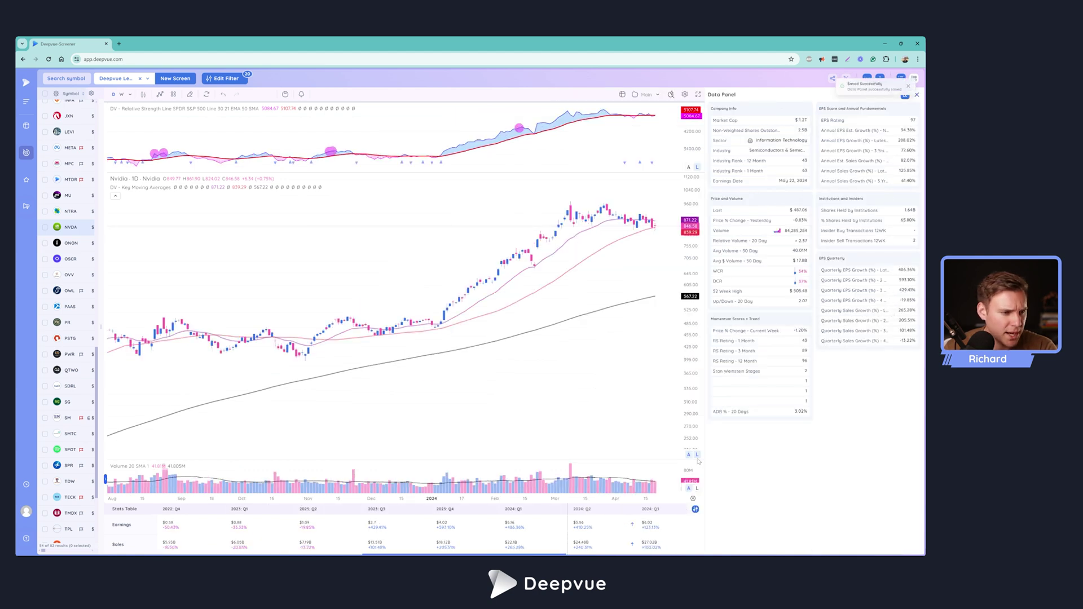
# - Hide the Data Panel and show it again beside the chart
pyautogui.moveTo(515, 522)
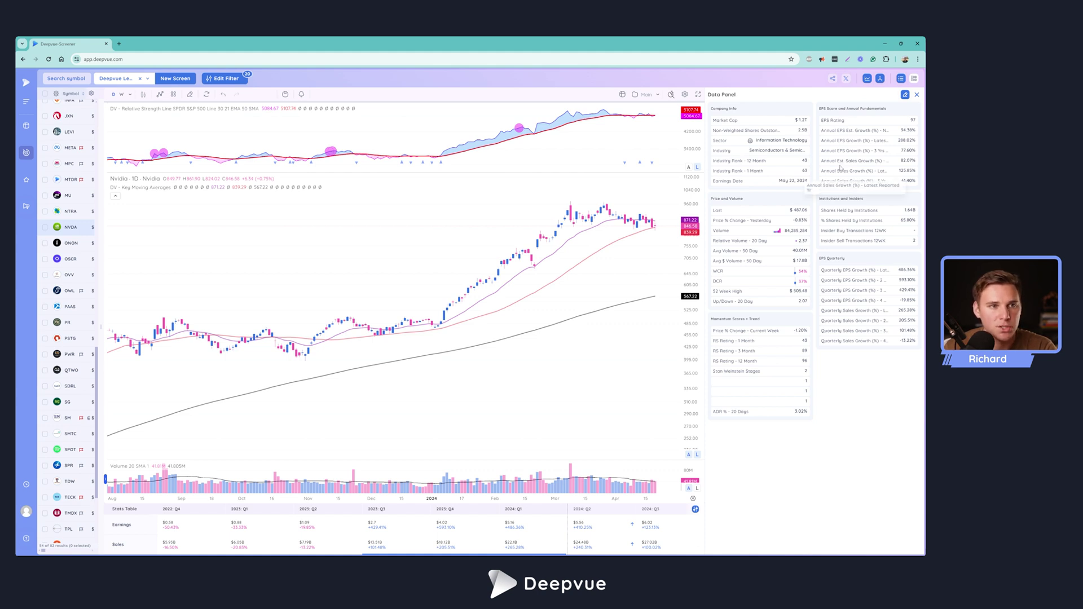
pyautogui.click(917, 95)
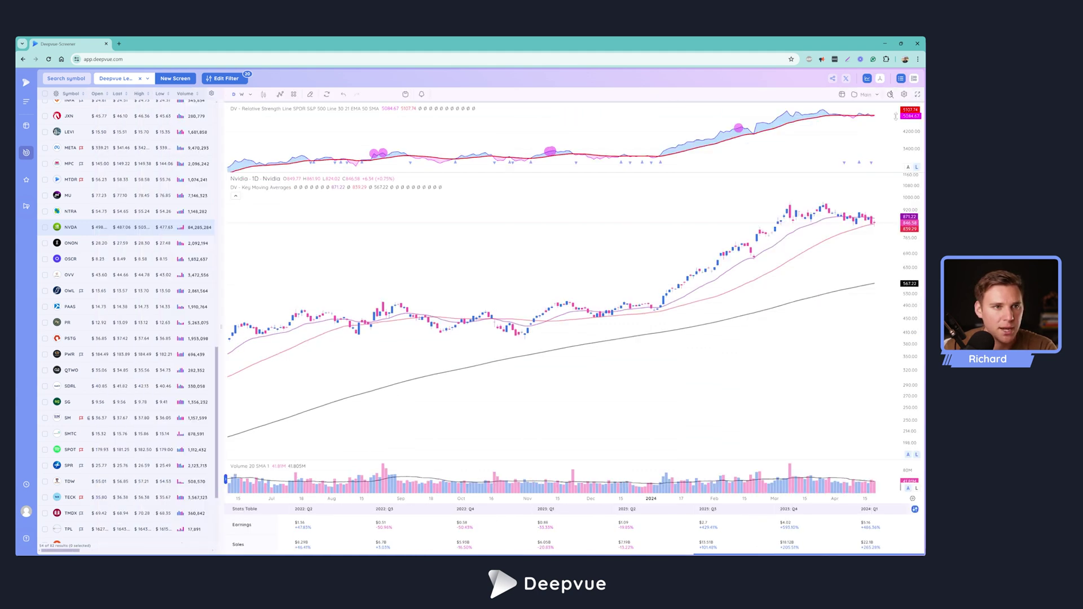
pyautogui.click(881, 79)
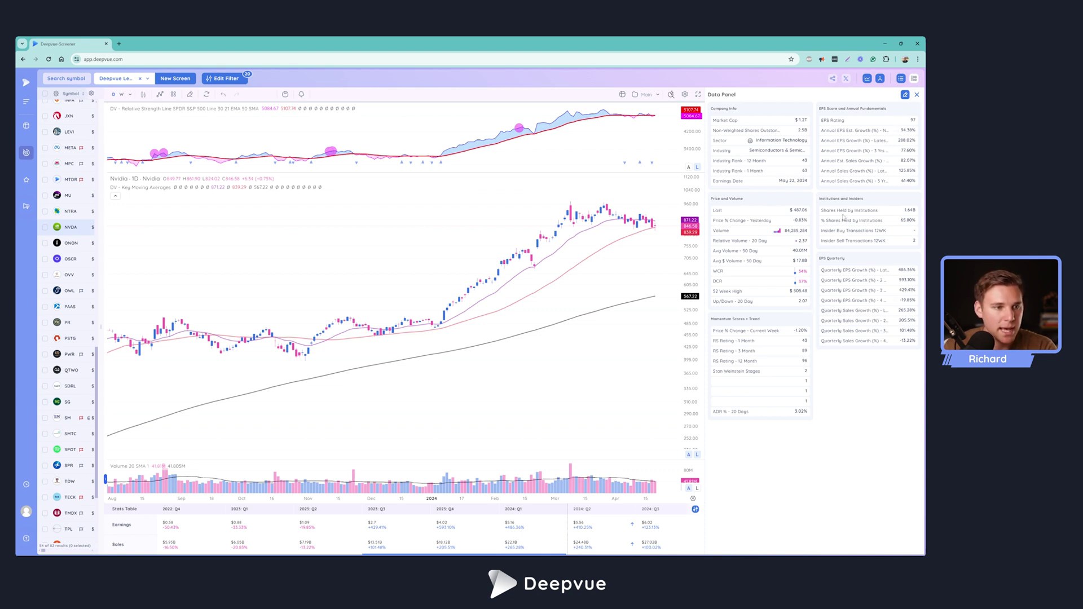
pyautogui.scroll(-1, 556, 265)
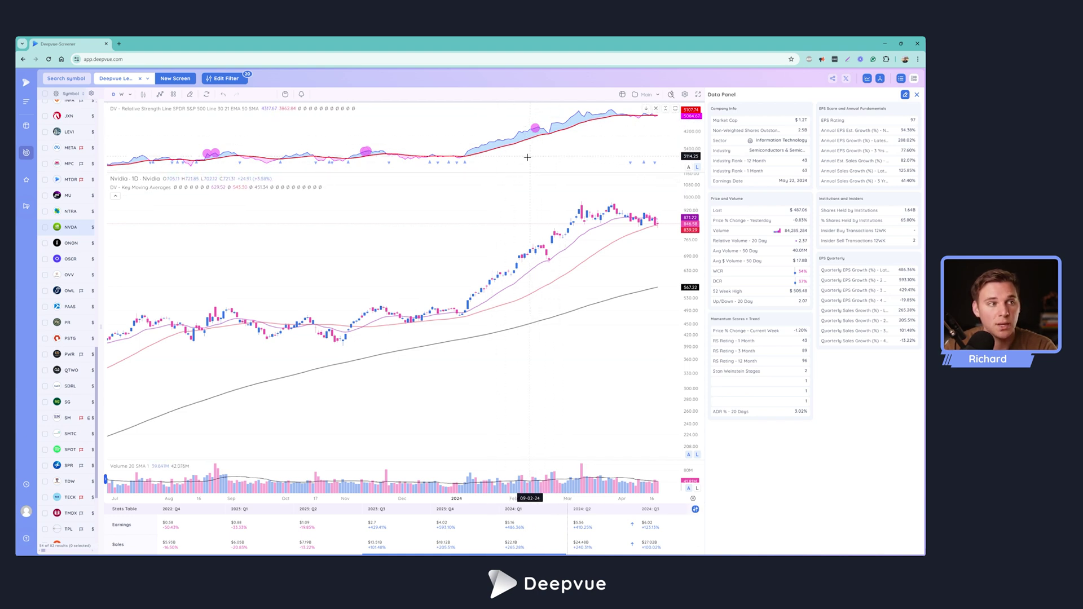
pyautogui.moveTo(537, 527)
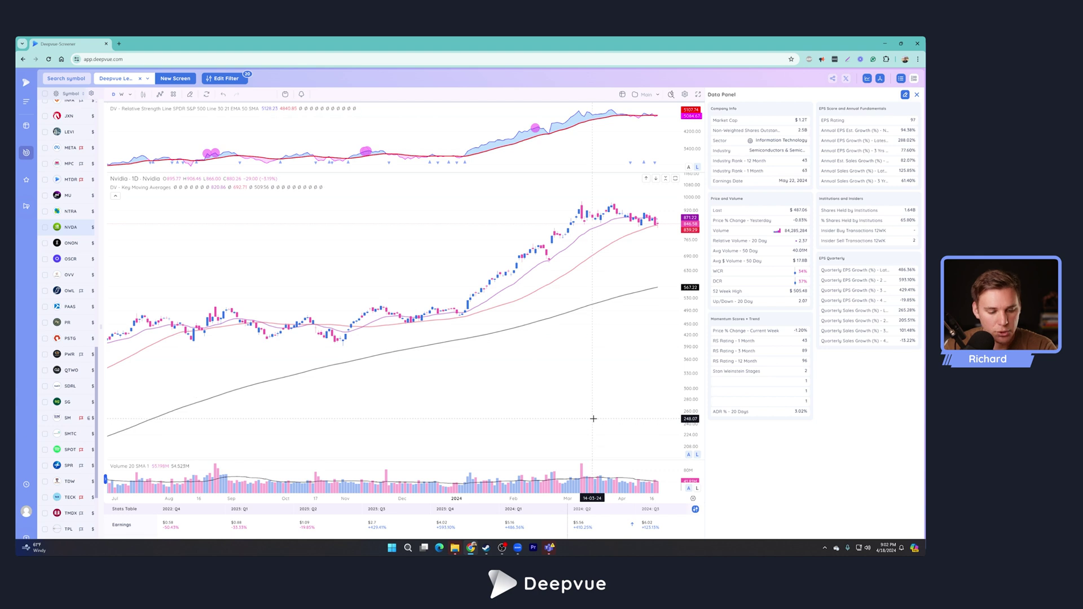
pyautogui.press('super')
pyautogui.press('Escape')
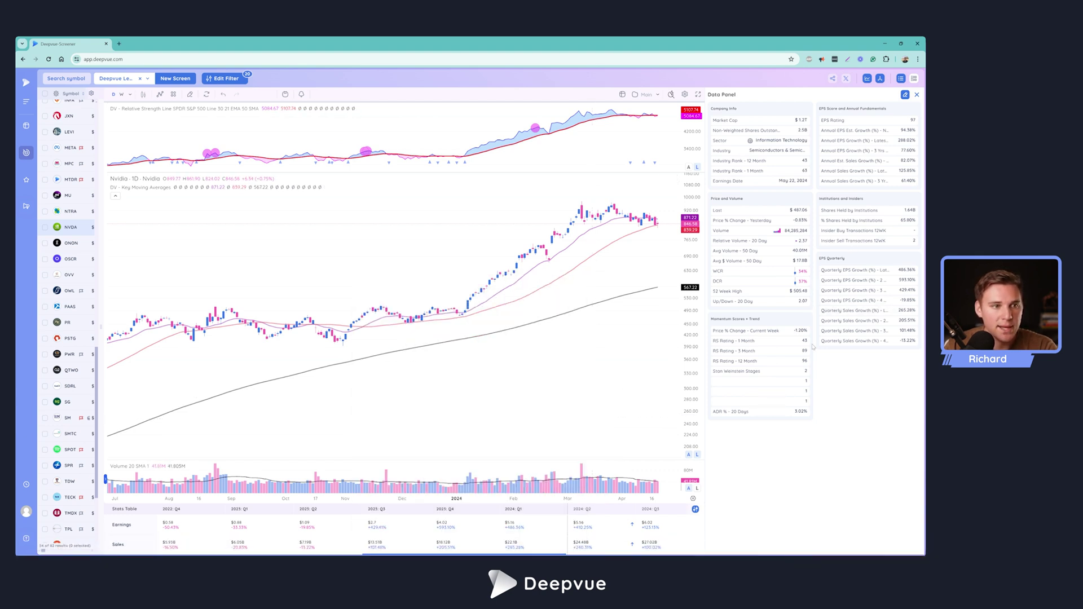